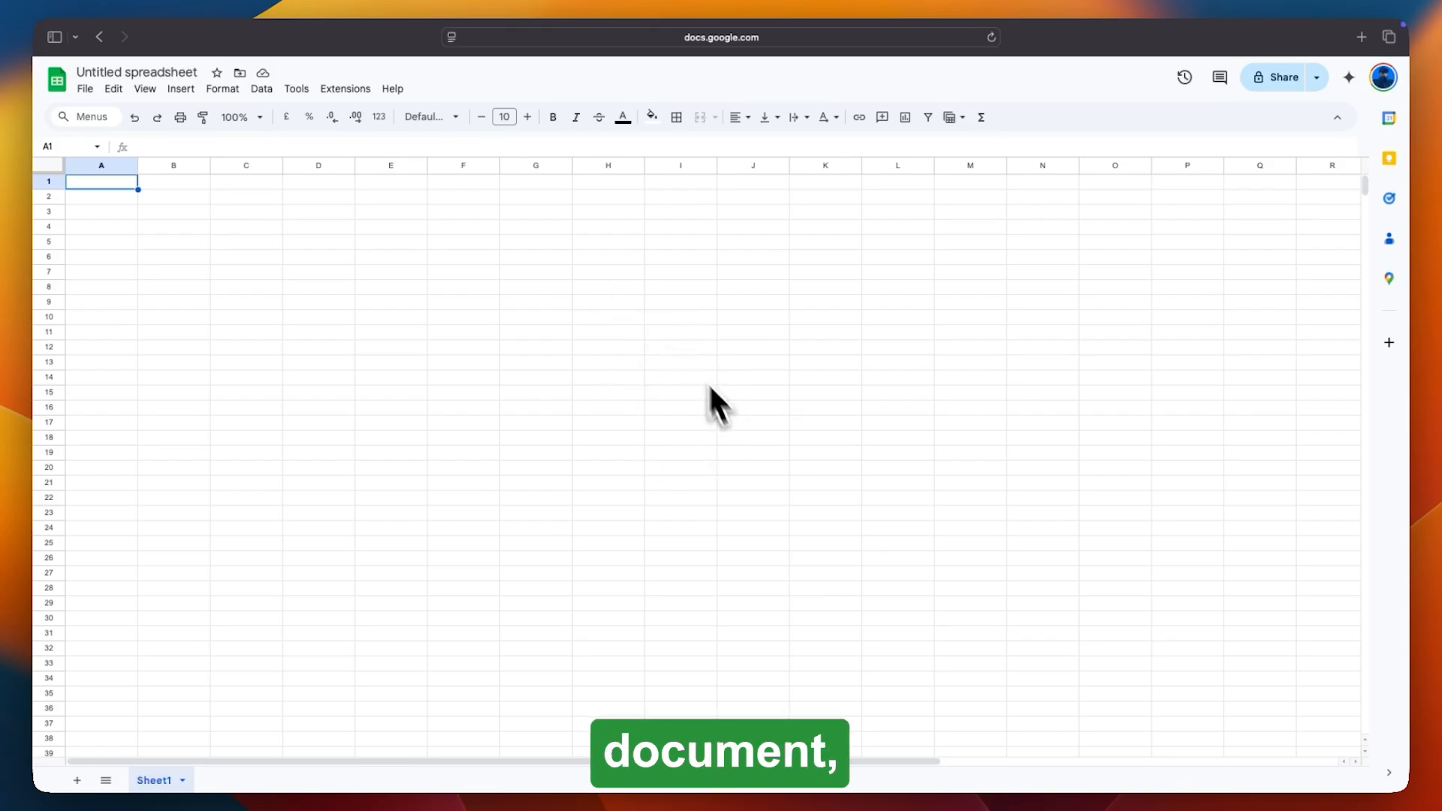
# Enter the title "Budget Tracker (2025)" in cell A1 with a dollar sign emoji in front of it.
pyautogui.write('Budge')
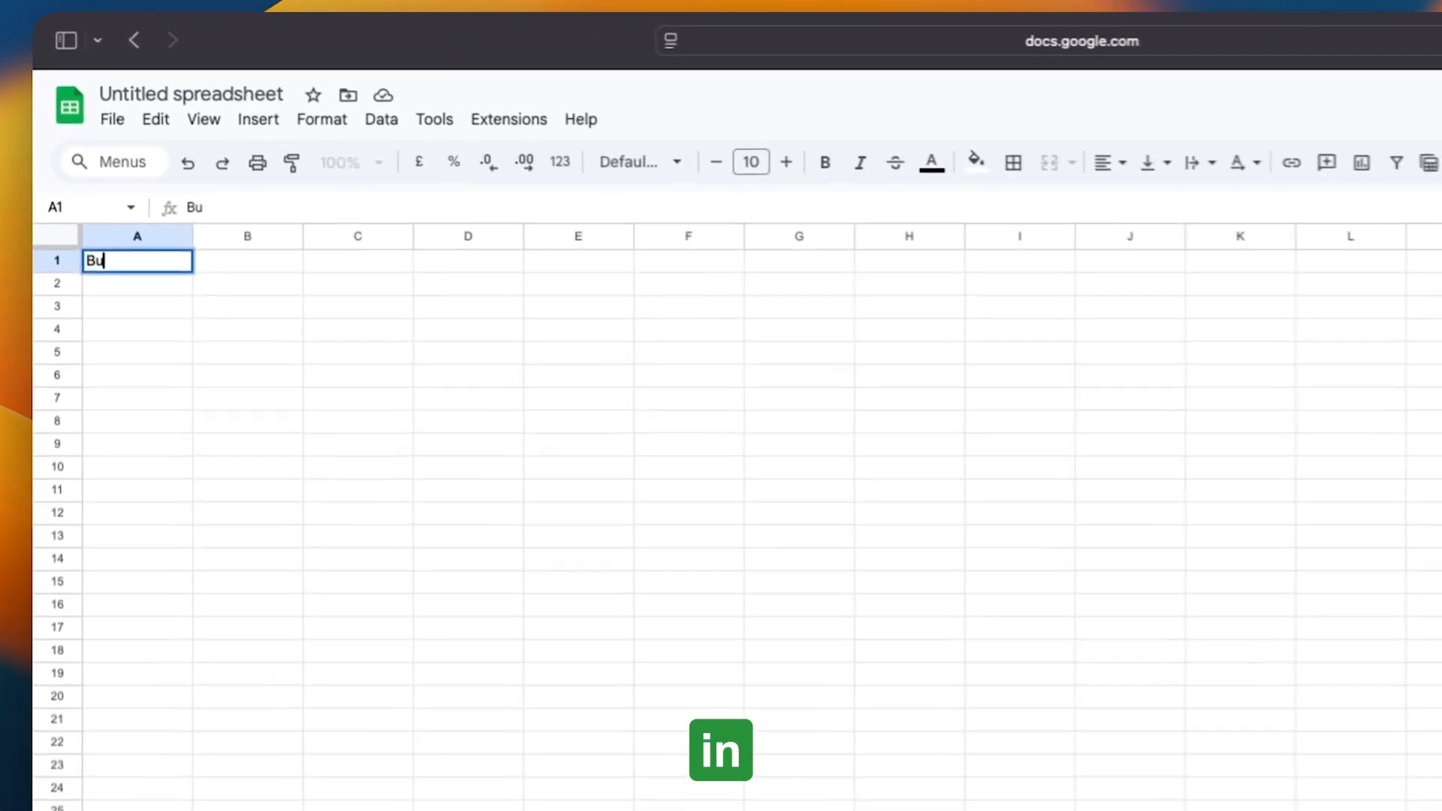
pyautogui.write('t Tracker (2025)')
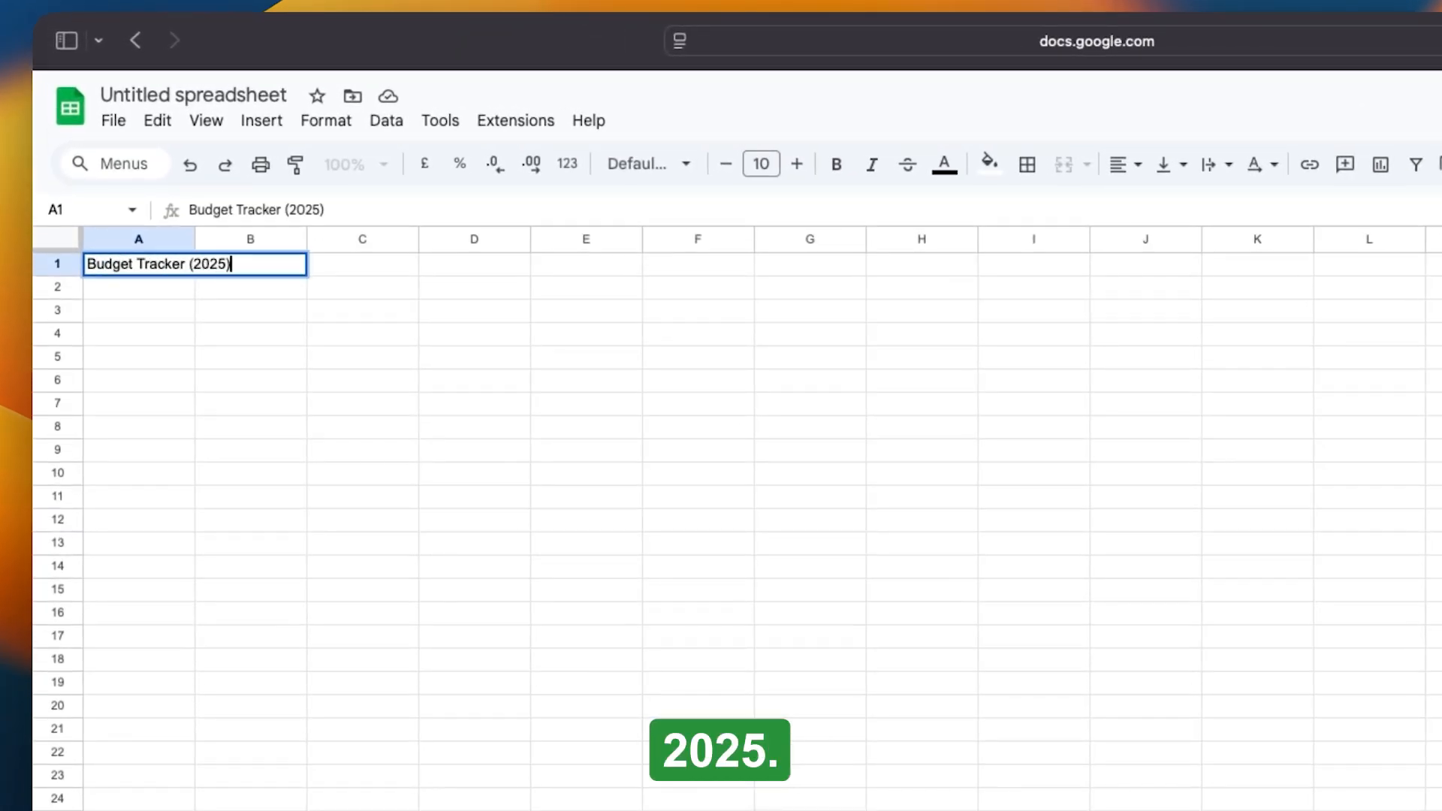
pyautogui.click(87, 264)
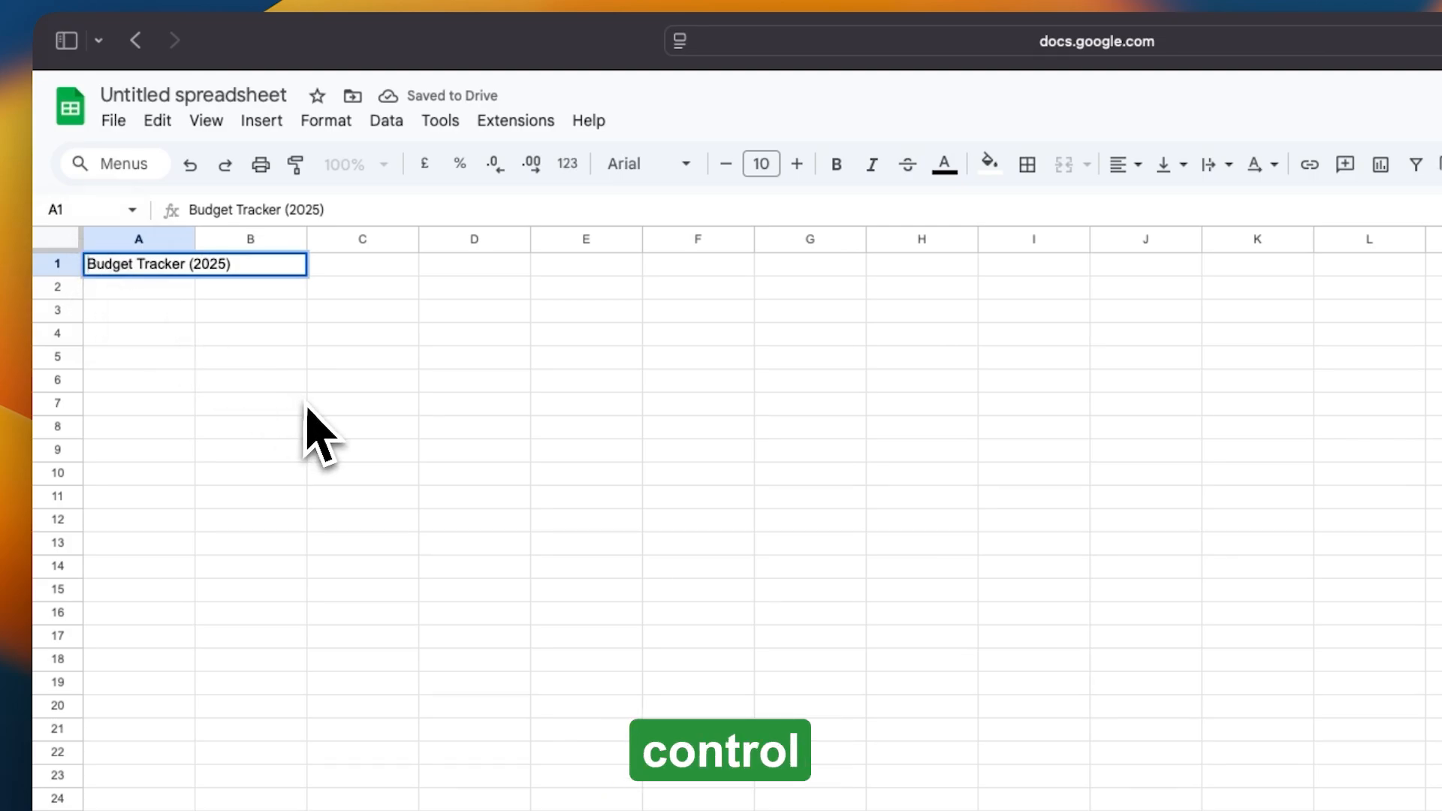
pyautogui.press('ctrl+super+space')
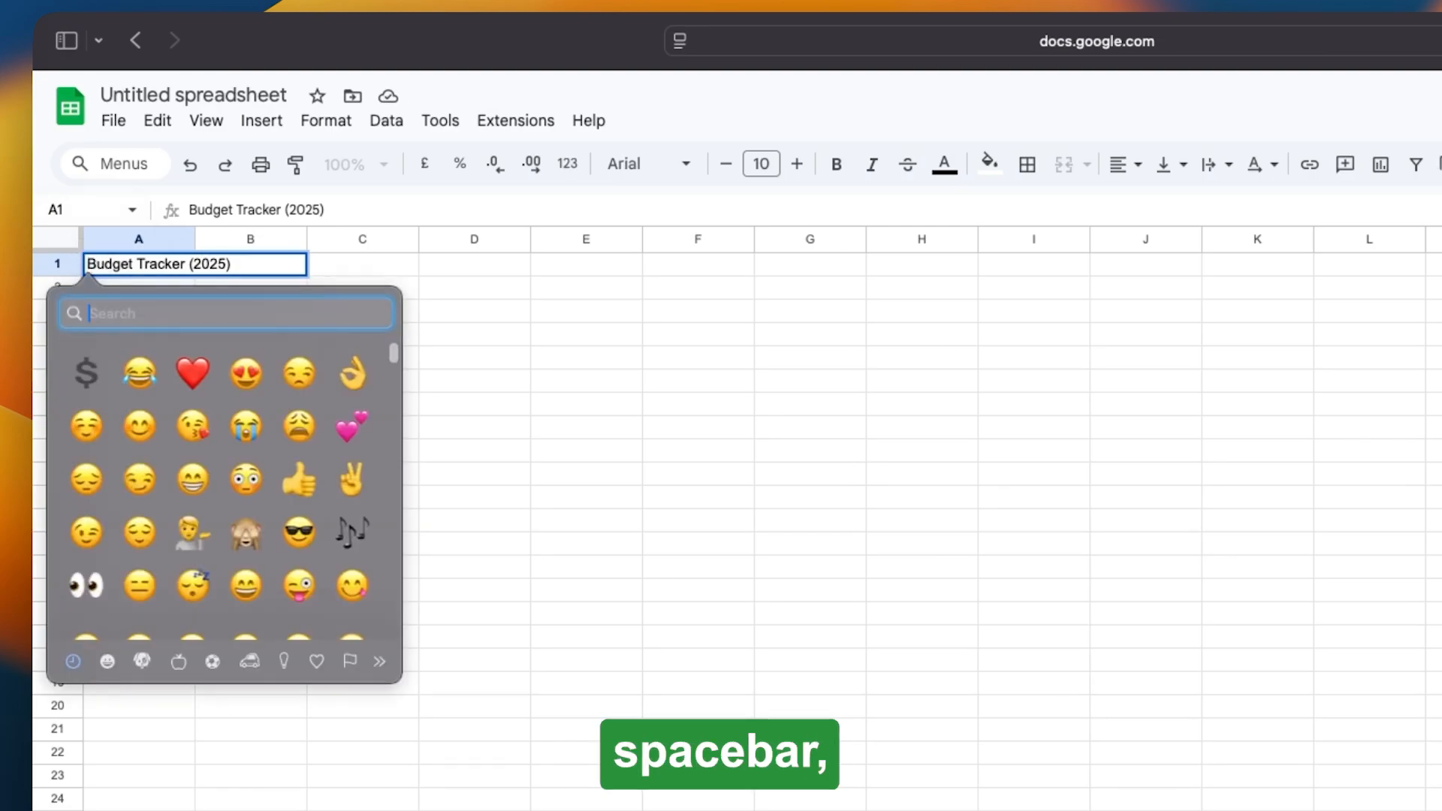
pyautogui.click(83, 391)
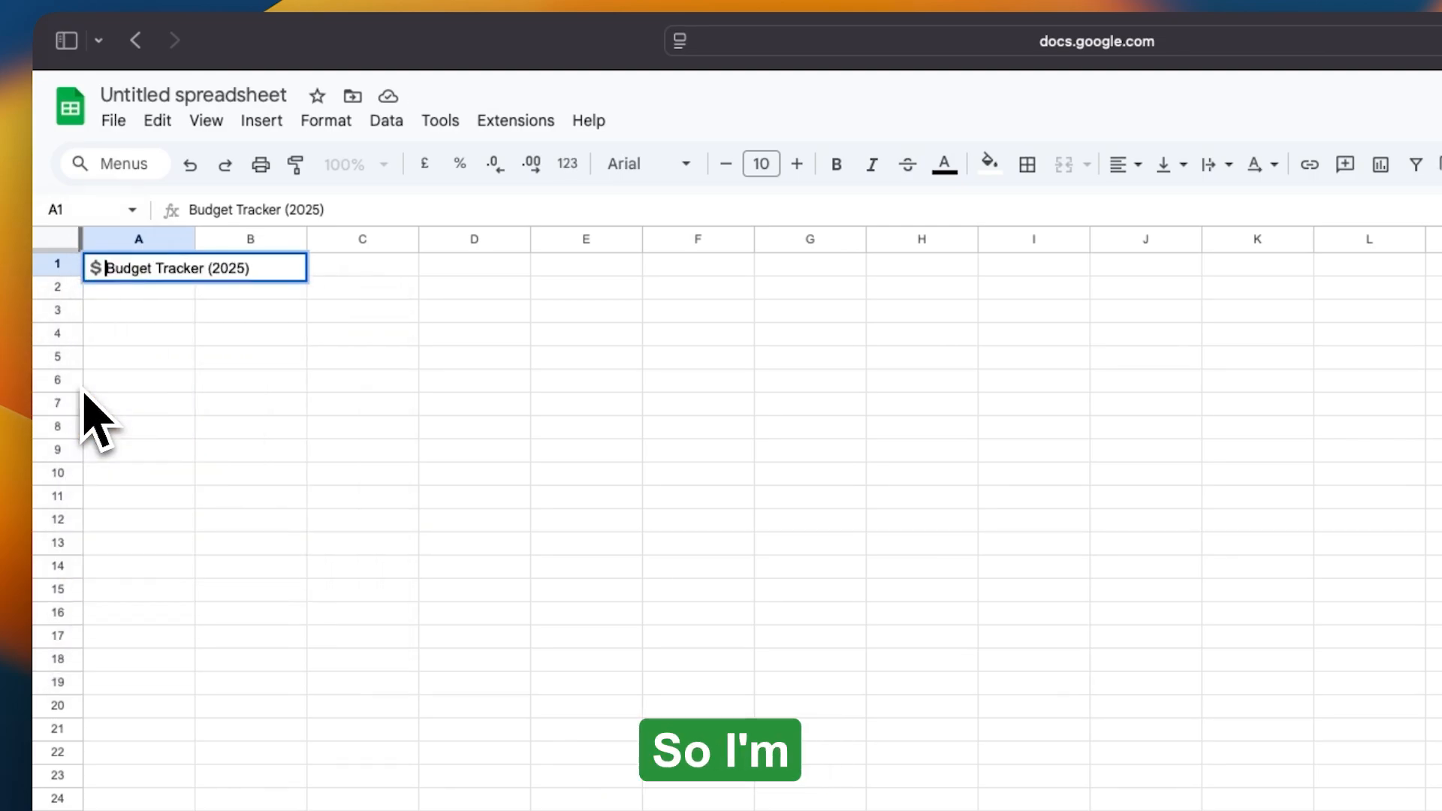
# Increase the font size of the whole title in cell A1 and commit the entry.
pyautogui.press('super+a')
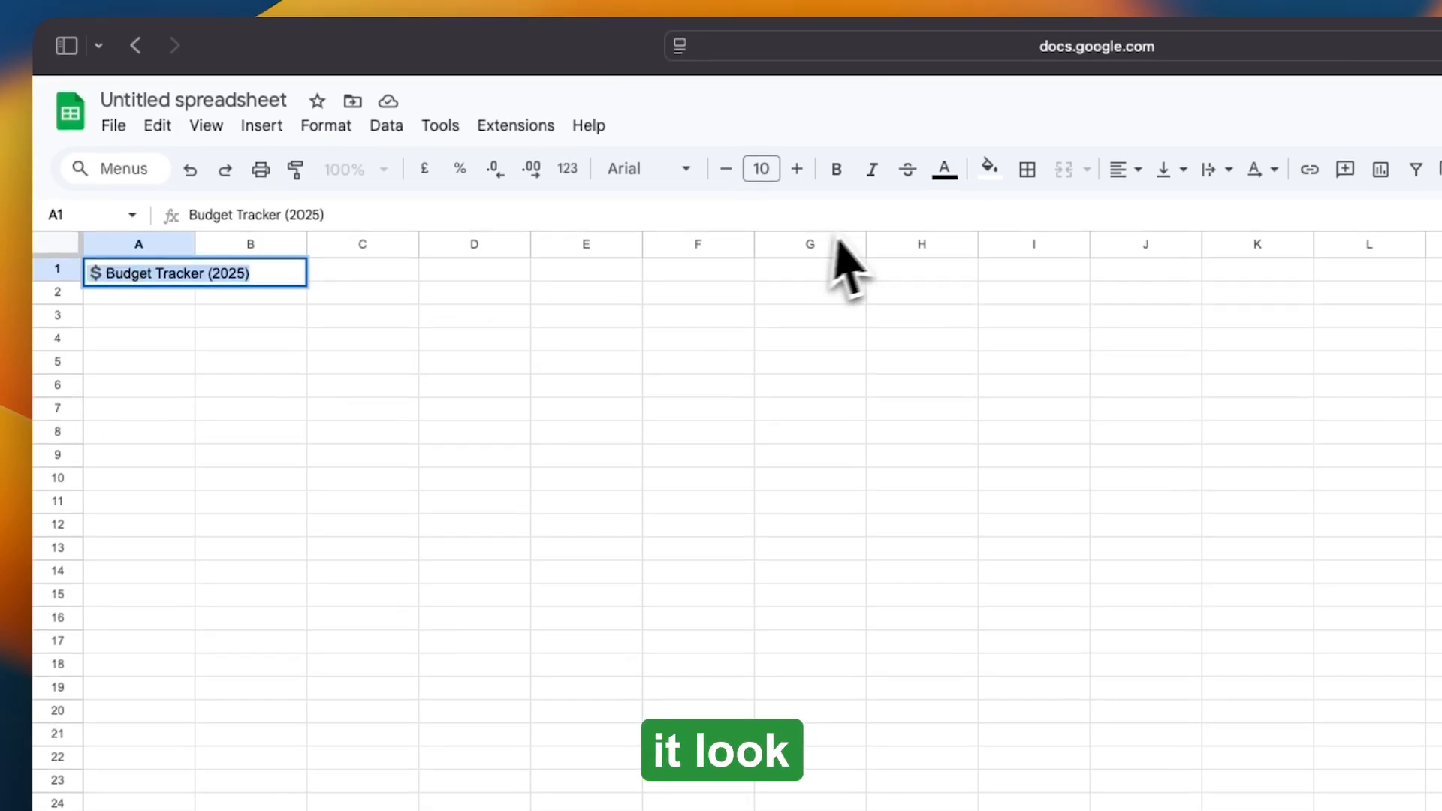
pyautogui.click(796, 171)
pyautogui.click(797, 171)
pyautogui.click(796, 171)
pyautogui.click(797, 170)
pyautogui.click(797, 170)
pyautogui.click(797, 170)
pyautogui.click(796, 171)
pyautogui.press('Return')
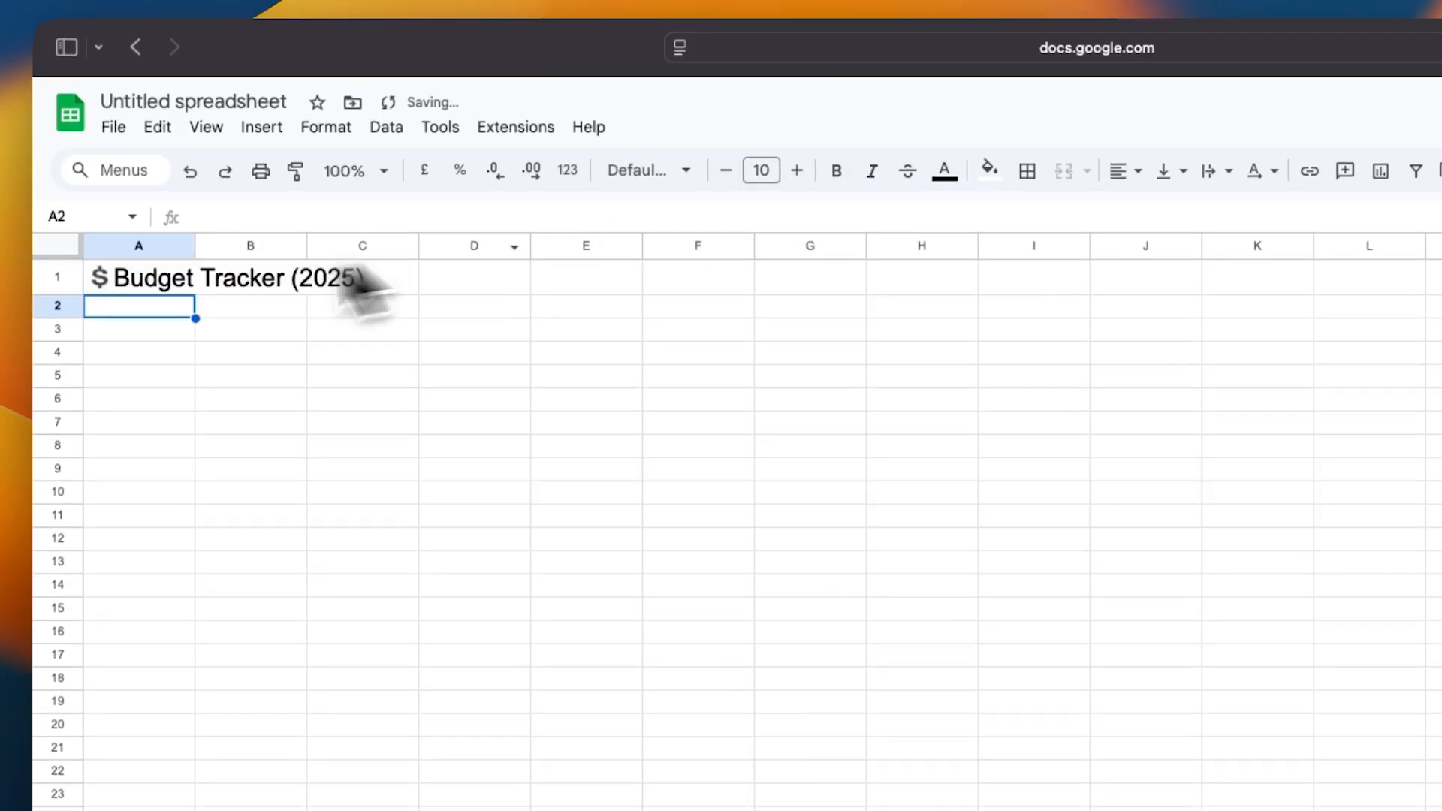
# Enter "May 2025" in cell A3 as the month heading.
pyautogui.click(167, 281)
pyautogui.click(152, 323)
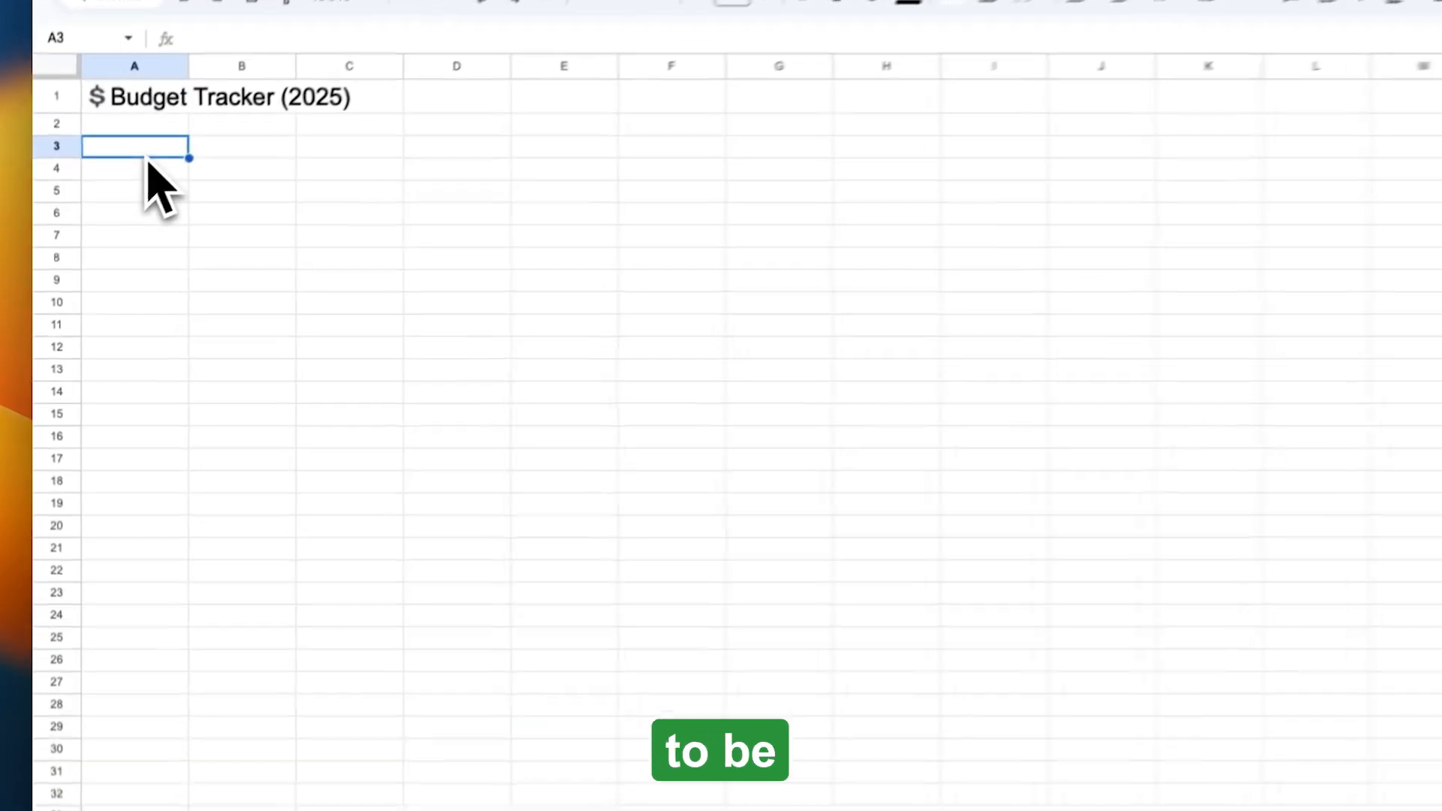
pyautogui.write('May 2025')
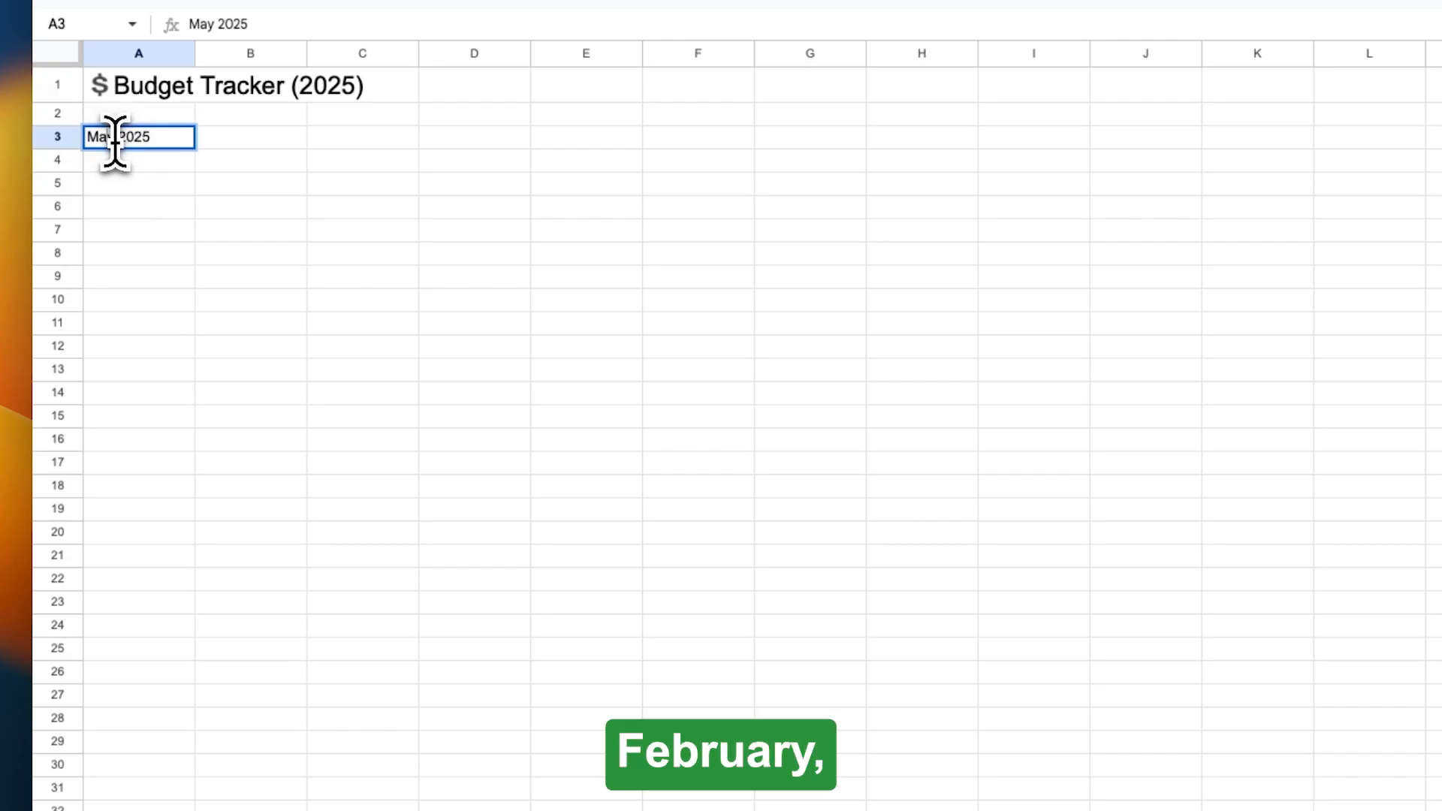
# Rename the sheet to "May" and make the title and month heading bold, with the month heading at font size 14.
pyautogui.doubleClick(225, 775)
pyautogui.write('May')
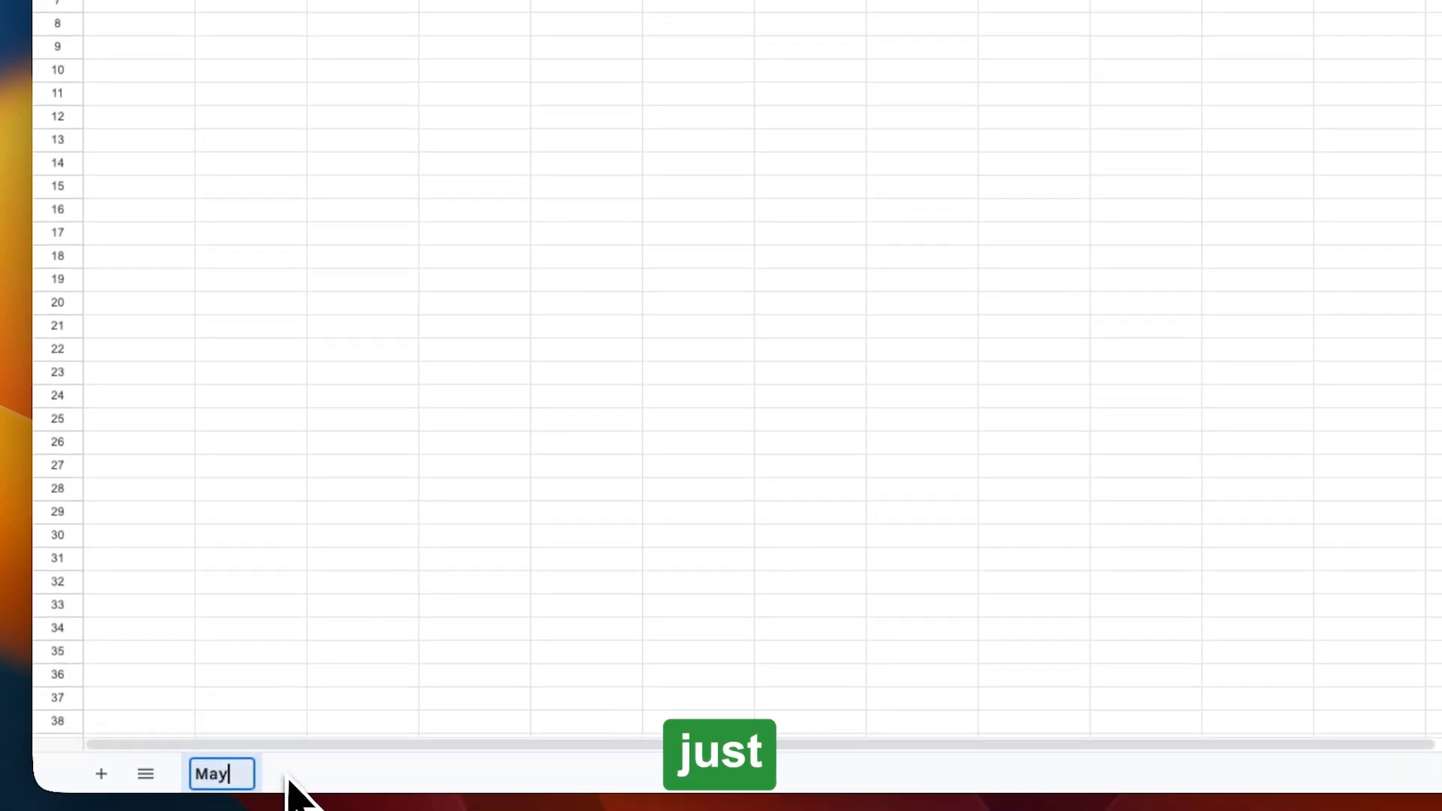
pyautogui.click(118, 187)
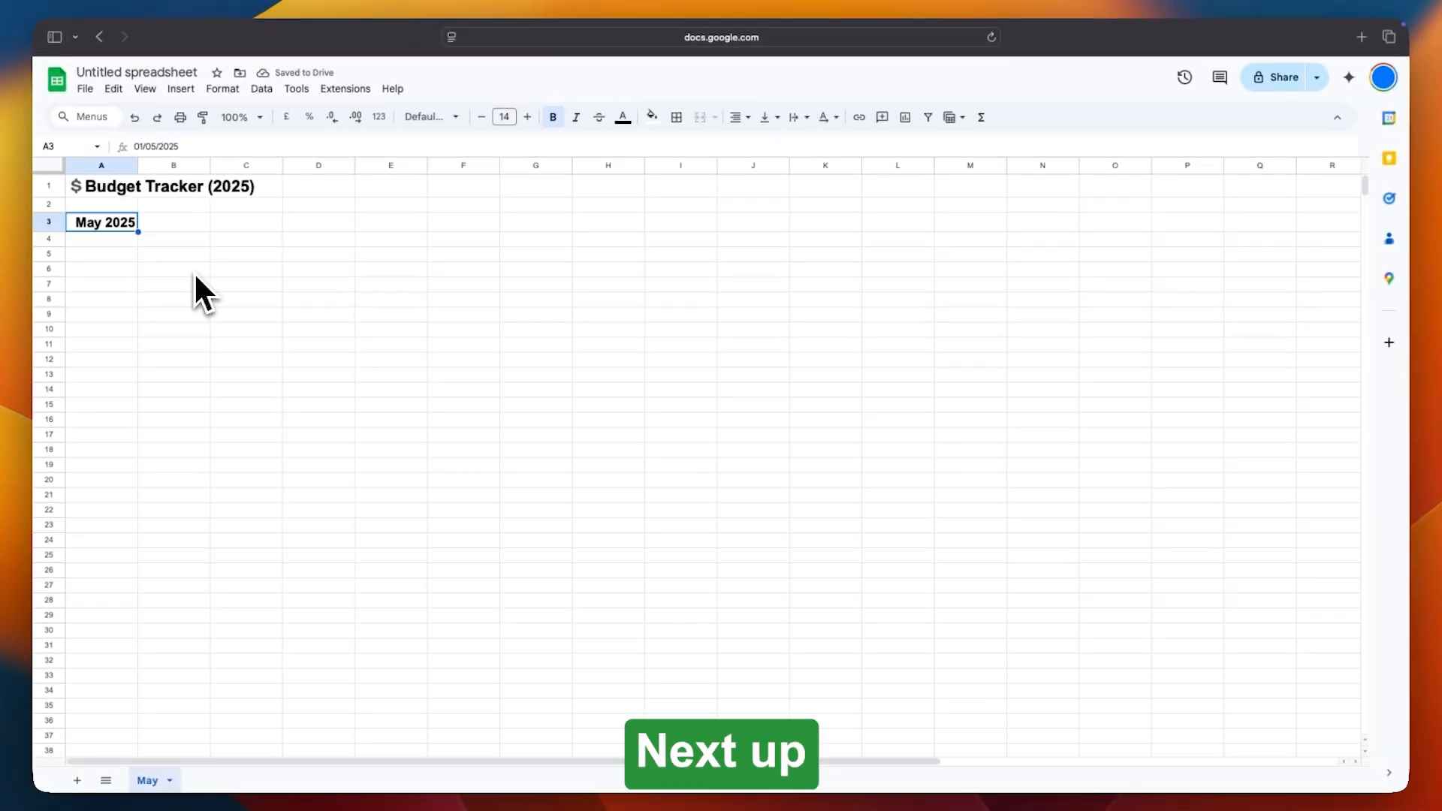
# Enter the headers "Income" in A5 and "Expenses" in C5, and widen columns A and C.
pyautogui.click(113, 255)
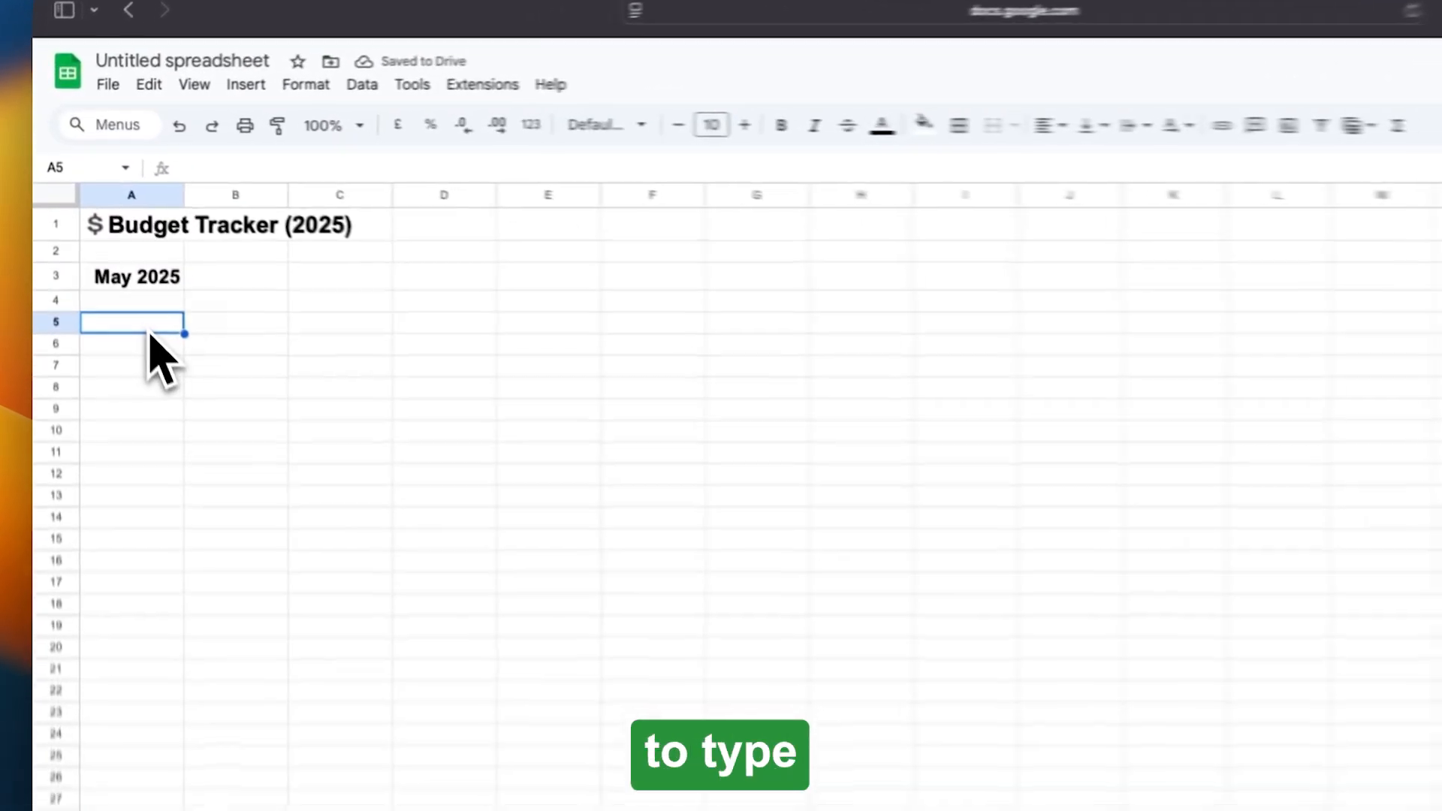
pyautogui.write('Income')
pyautogui.click(332, 336)
pyautogui.write('Ex')
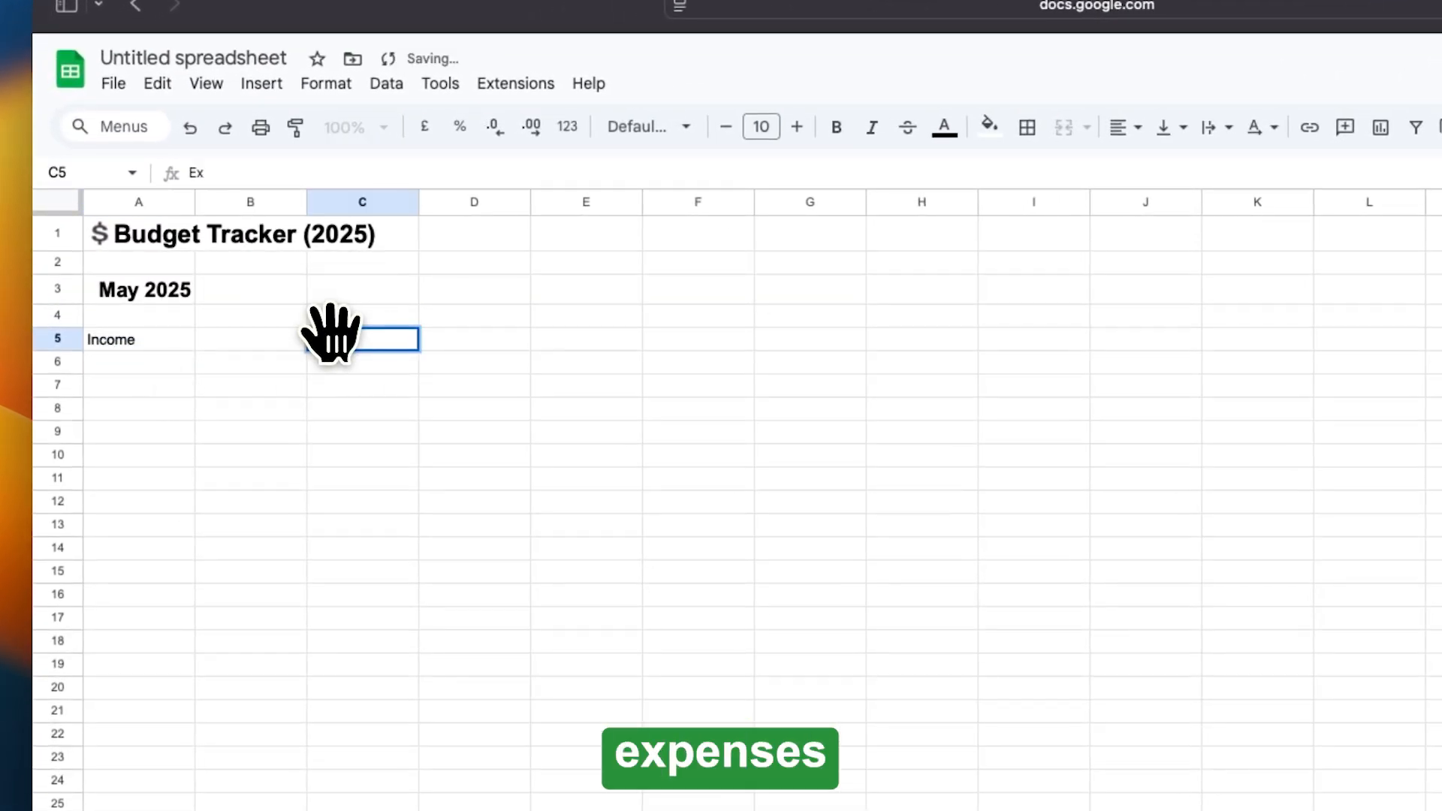
pyautogui.write('penses')
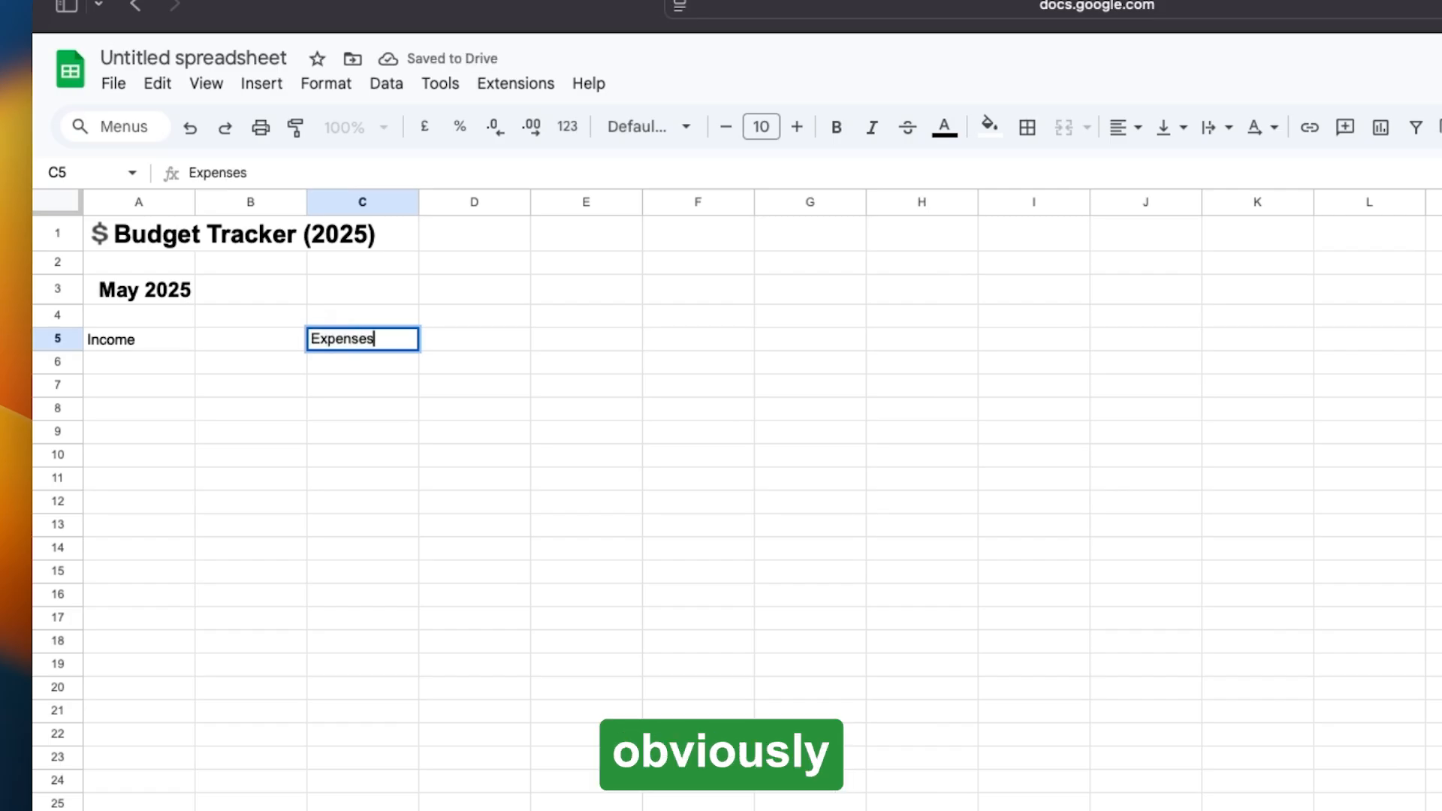
pyautogui.press('Return')
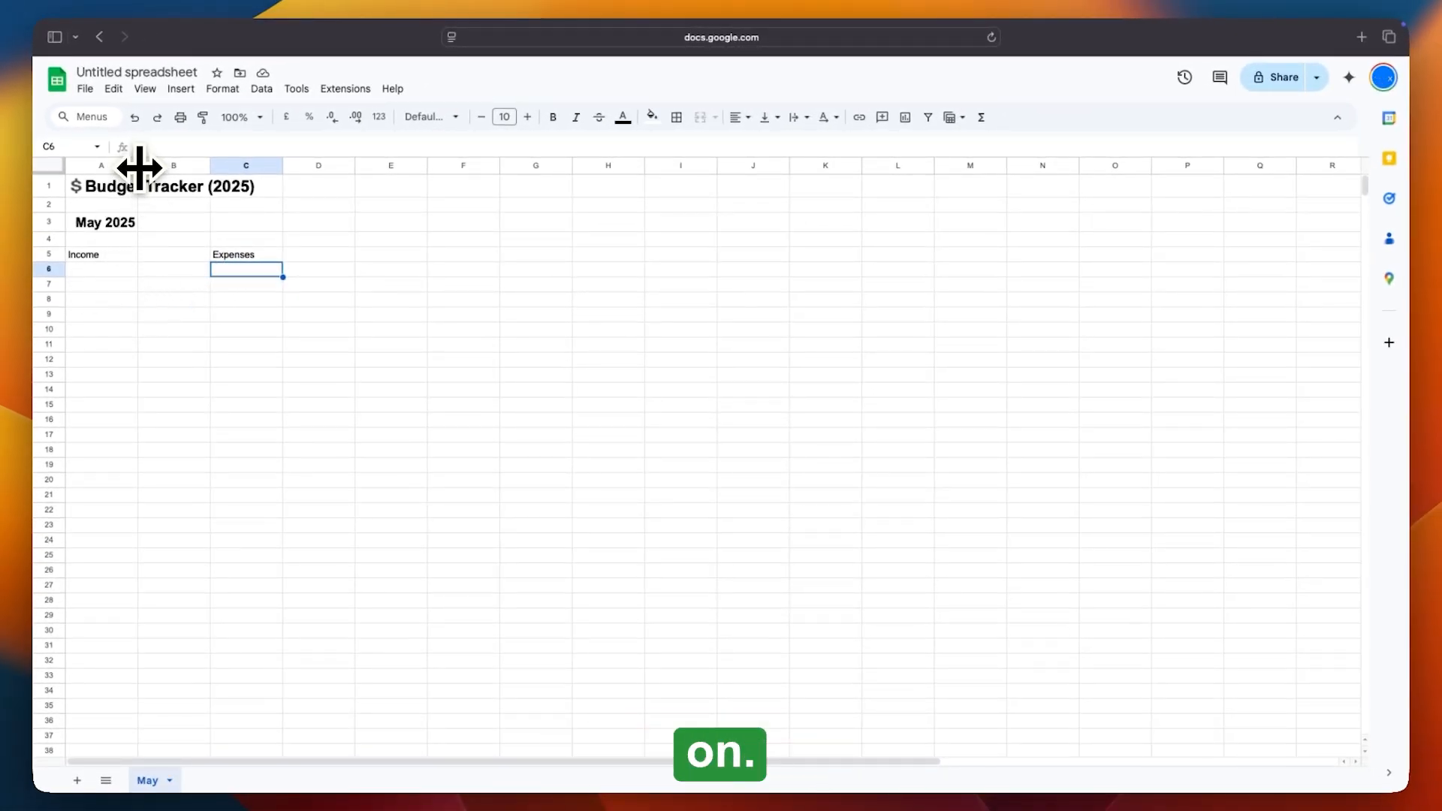
pyautogui.moveTo(139, 167); pyautogui.dragTo(197, 167)
pyautogui.moveTo(342, 166); pyautogui.dragTo(443, 167)
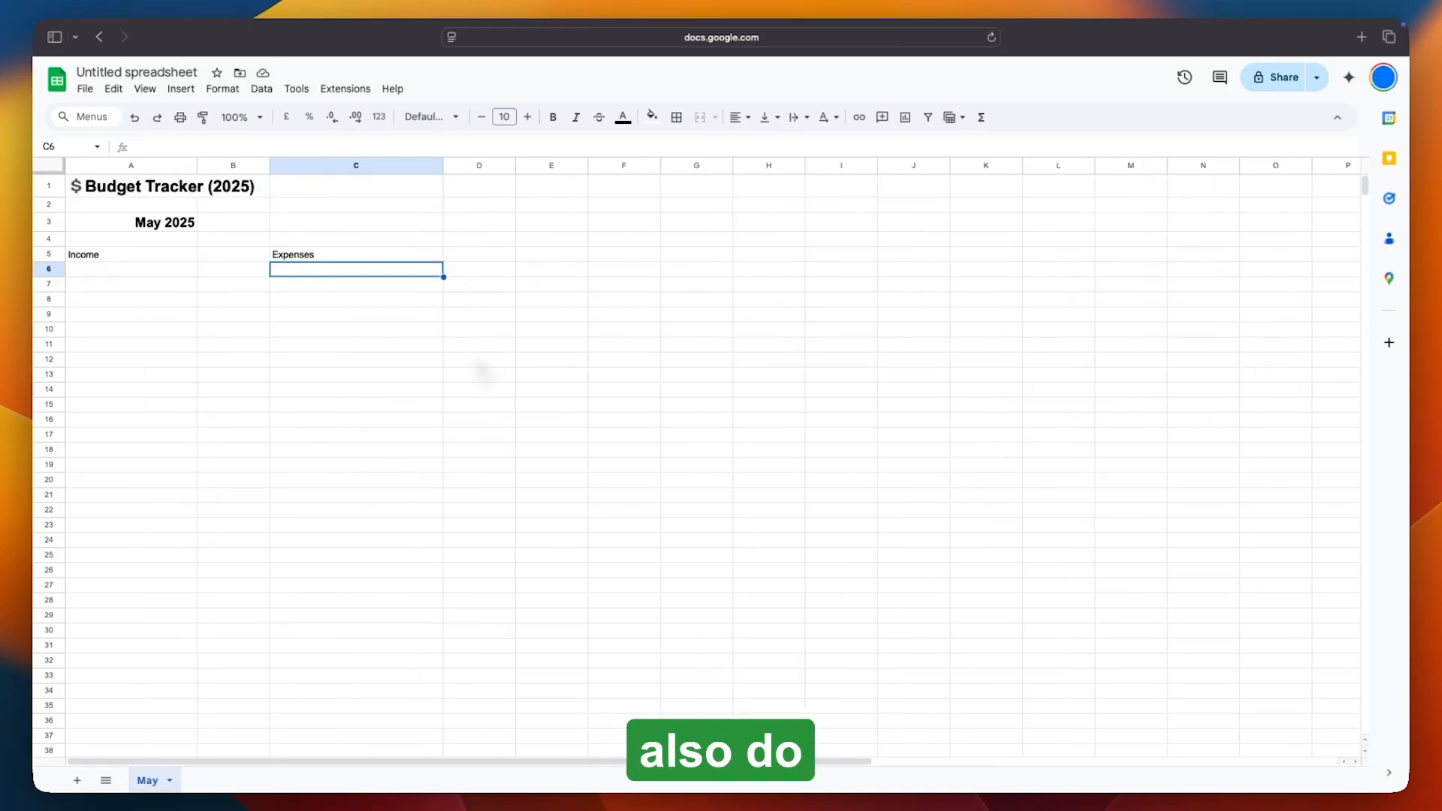
# Fill the Income header cells A5:B5 with green and the Expenses header cells C5:E5 with red.
pyautogui.moveTo(178, 255); pyautogui.dragTo(219, 255)
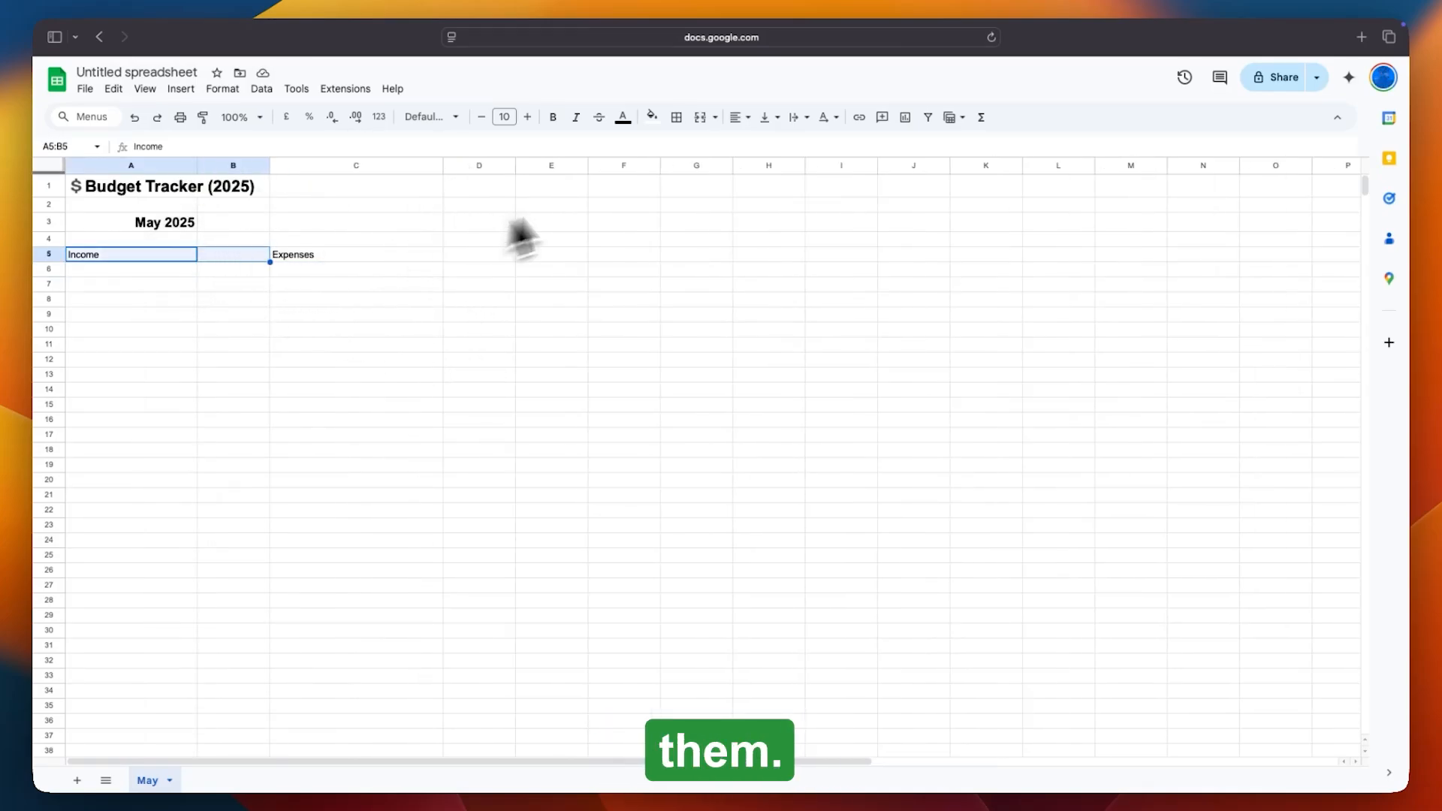
pyautogui.click(652, 117)
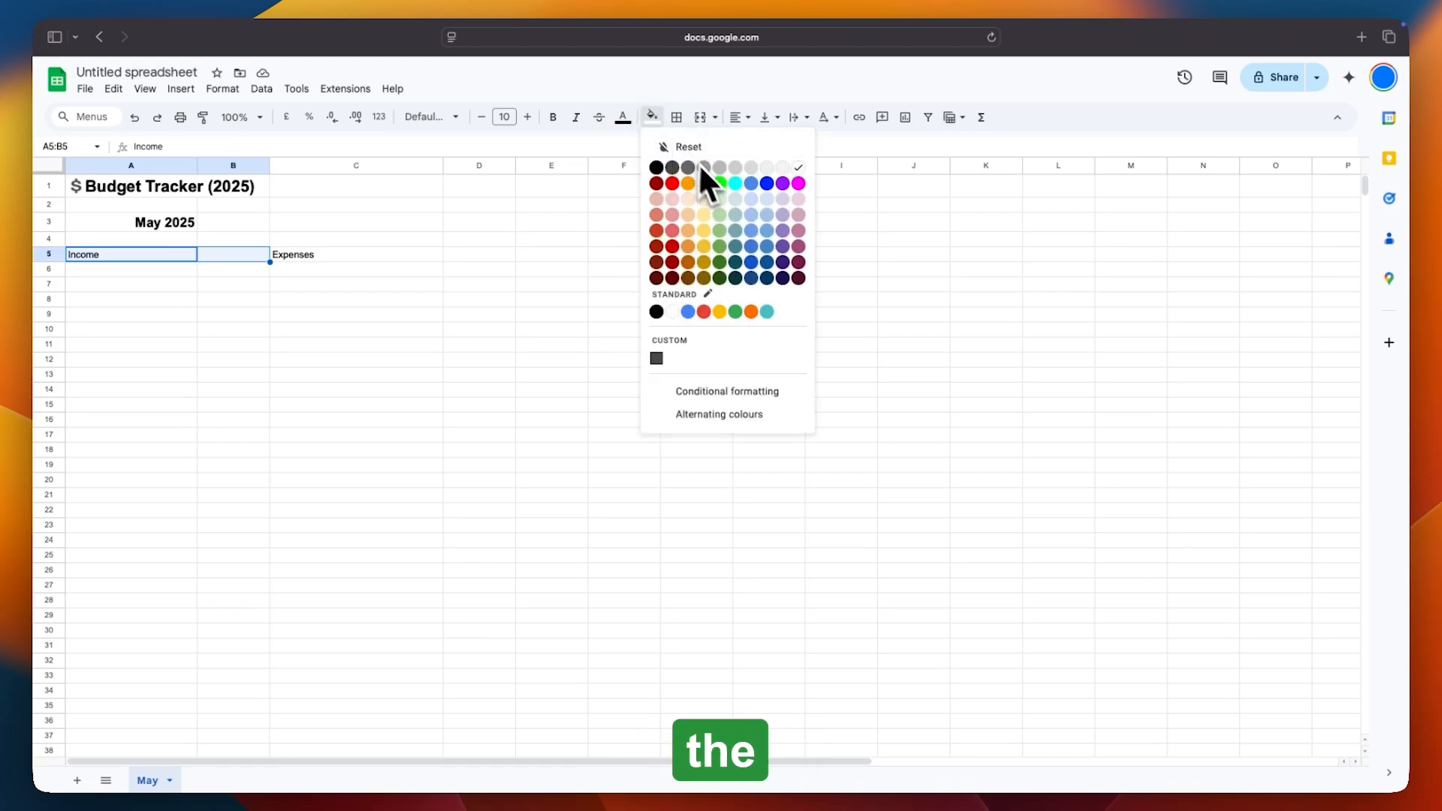
pyautogui.click(718, 239)
pyautogui.moveTo(350, 257); pyautogui.dragTo(560, 259)
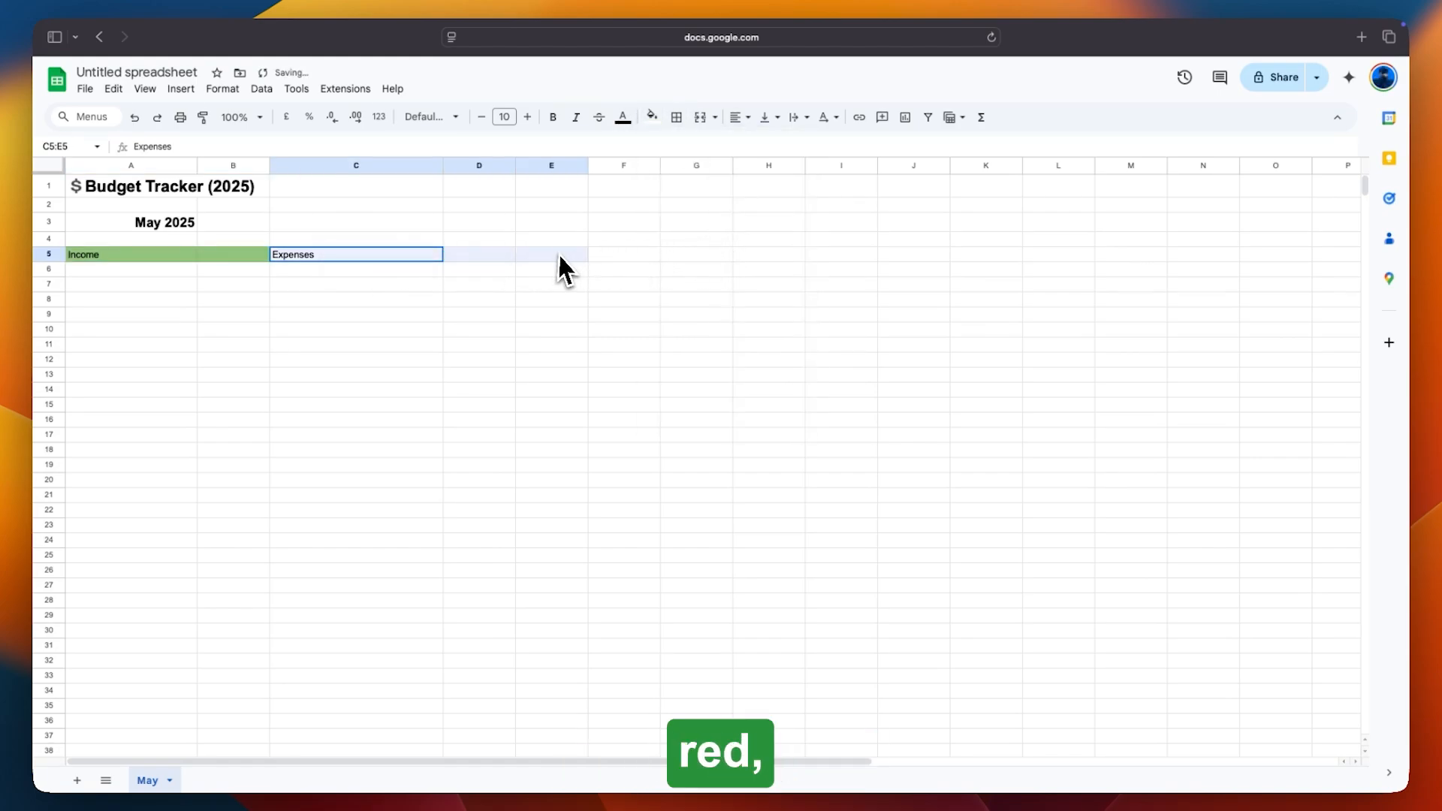
pyautogui.click(652, 116)
pyautogui.click(675, 238)
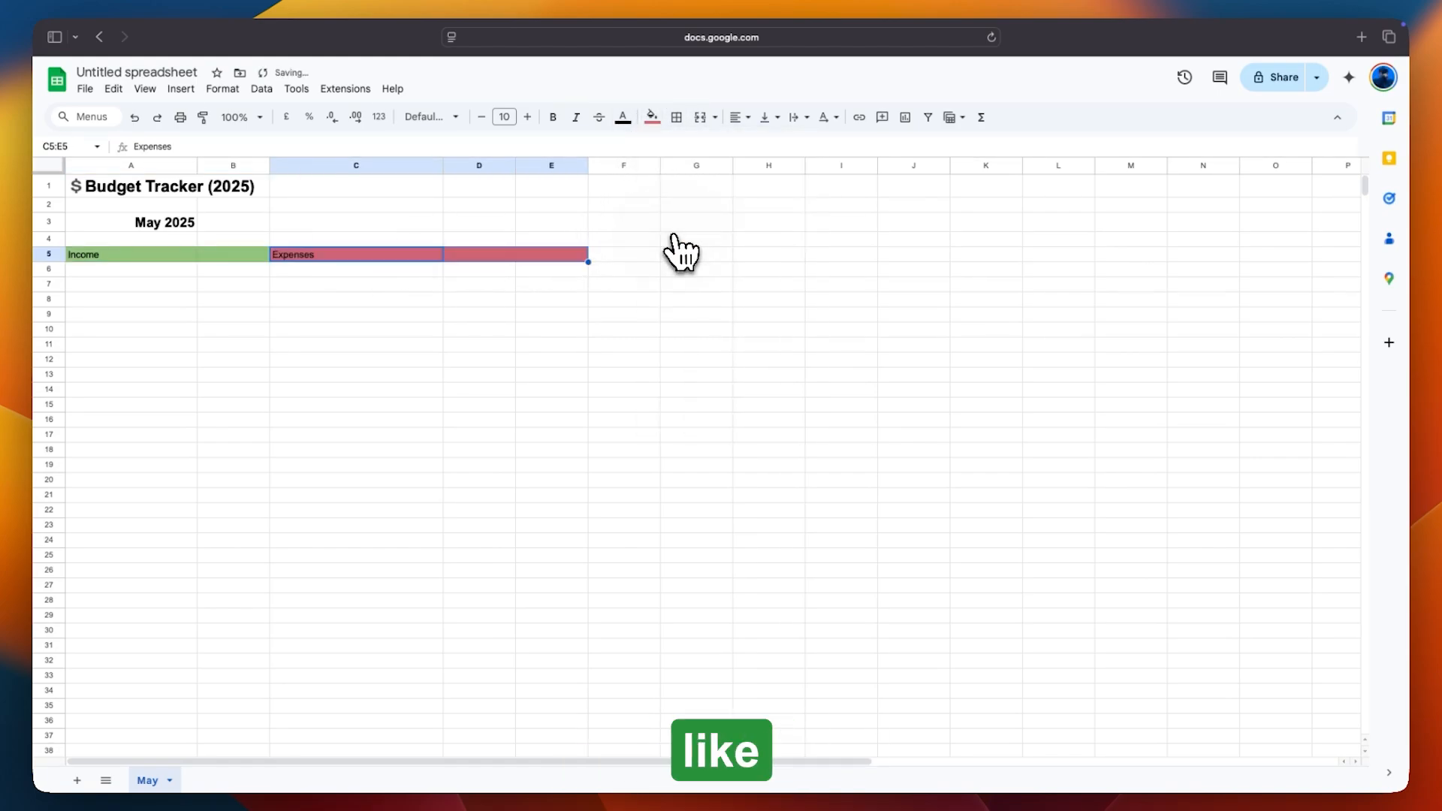
# Fill the income area A6:B25 with a lighter green and the expenses area C6:E25 with a lighter red.
pyautogui.moveTo(161, 270); pyautogui.dragTo(200, 556)
pyautogui.click(652, 117)
pyautogui.click(720, 215)
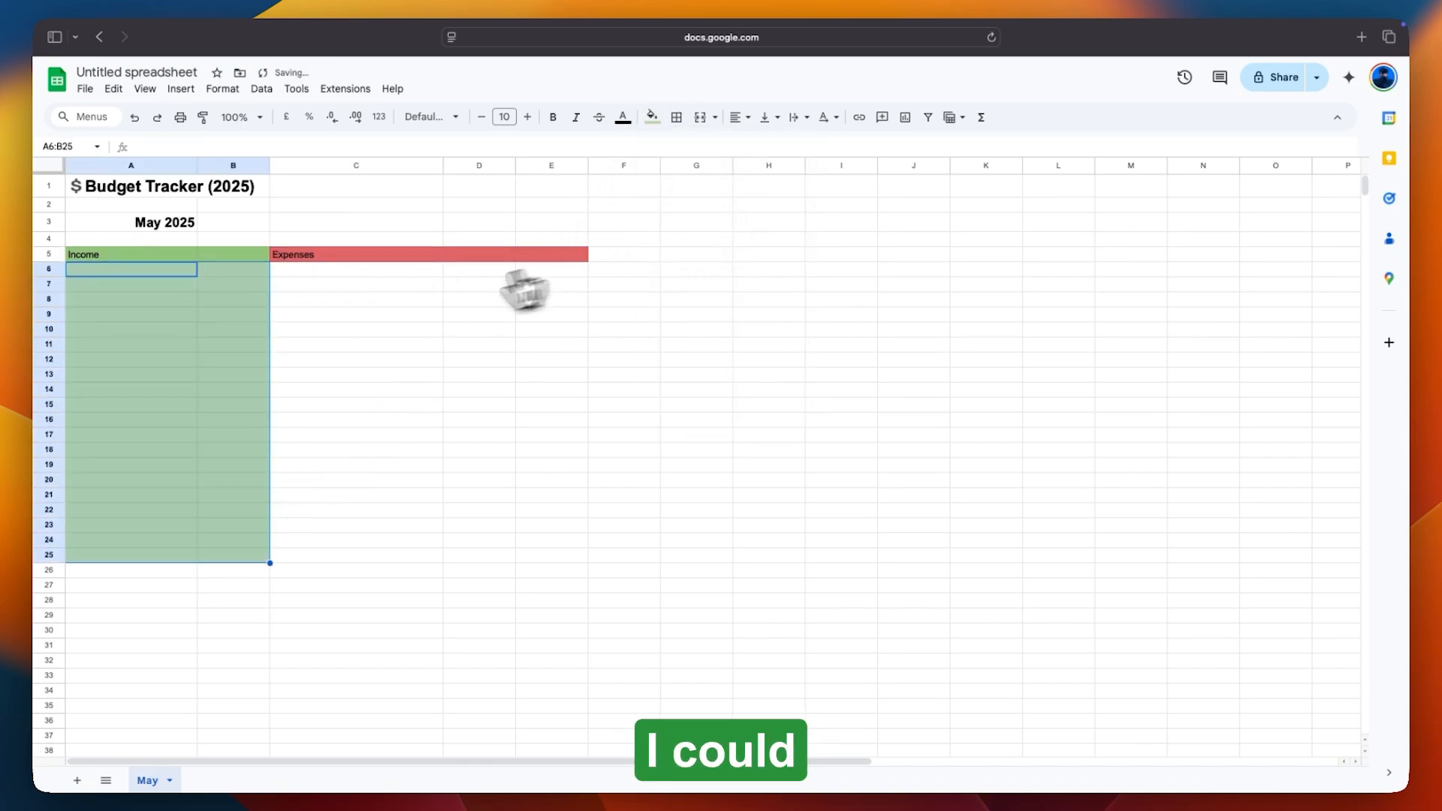
pyautogui.moveTo(349, 270); pyautogui.dragTo(544, 537)
pyautogui.click(652, 117)
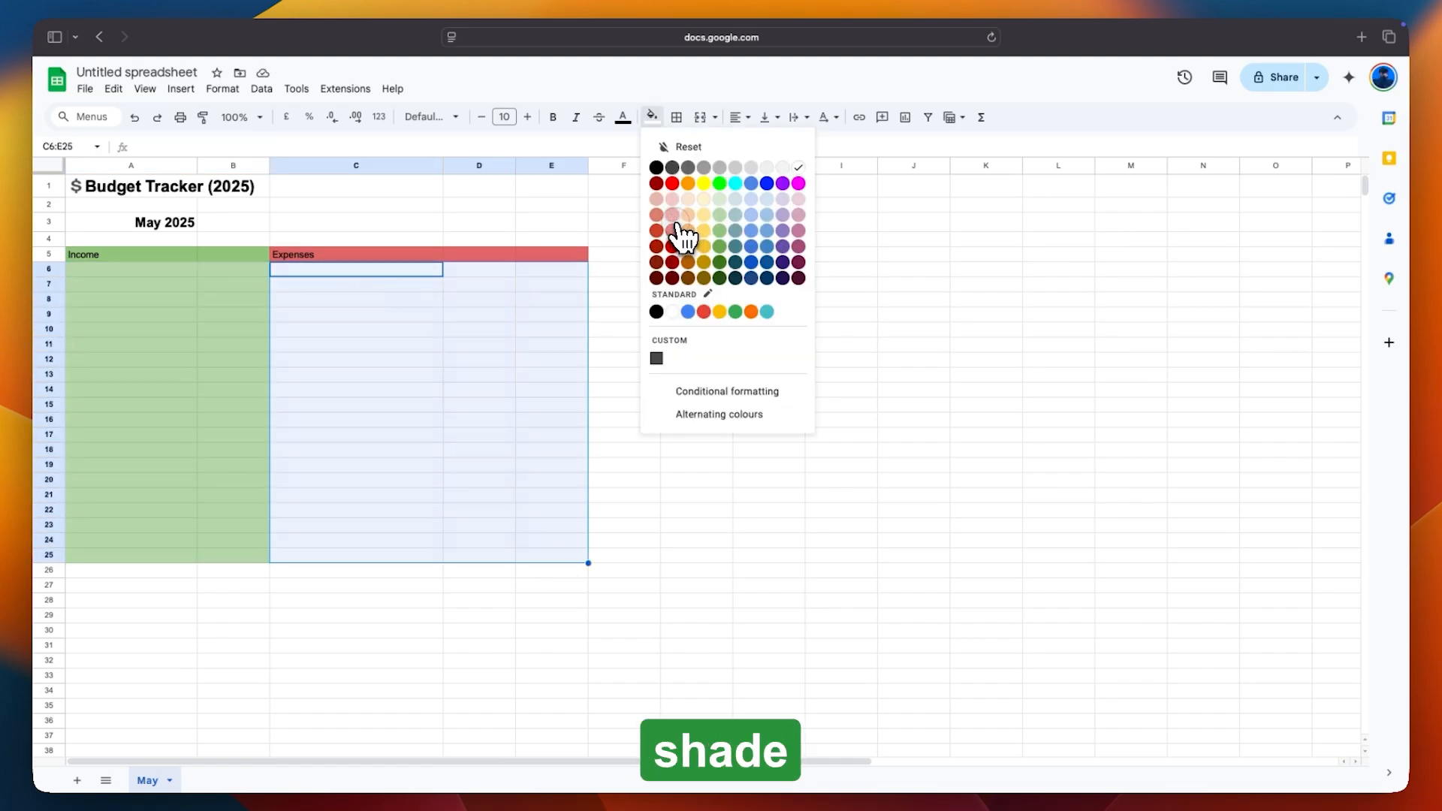
pyautogui.click(676, 223)
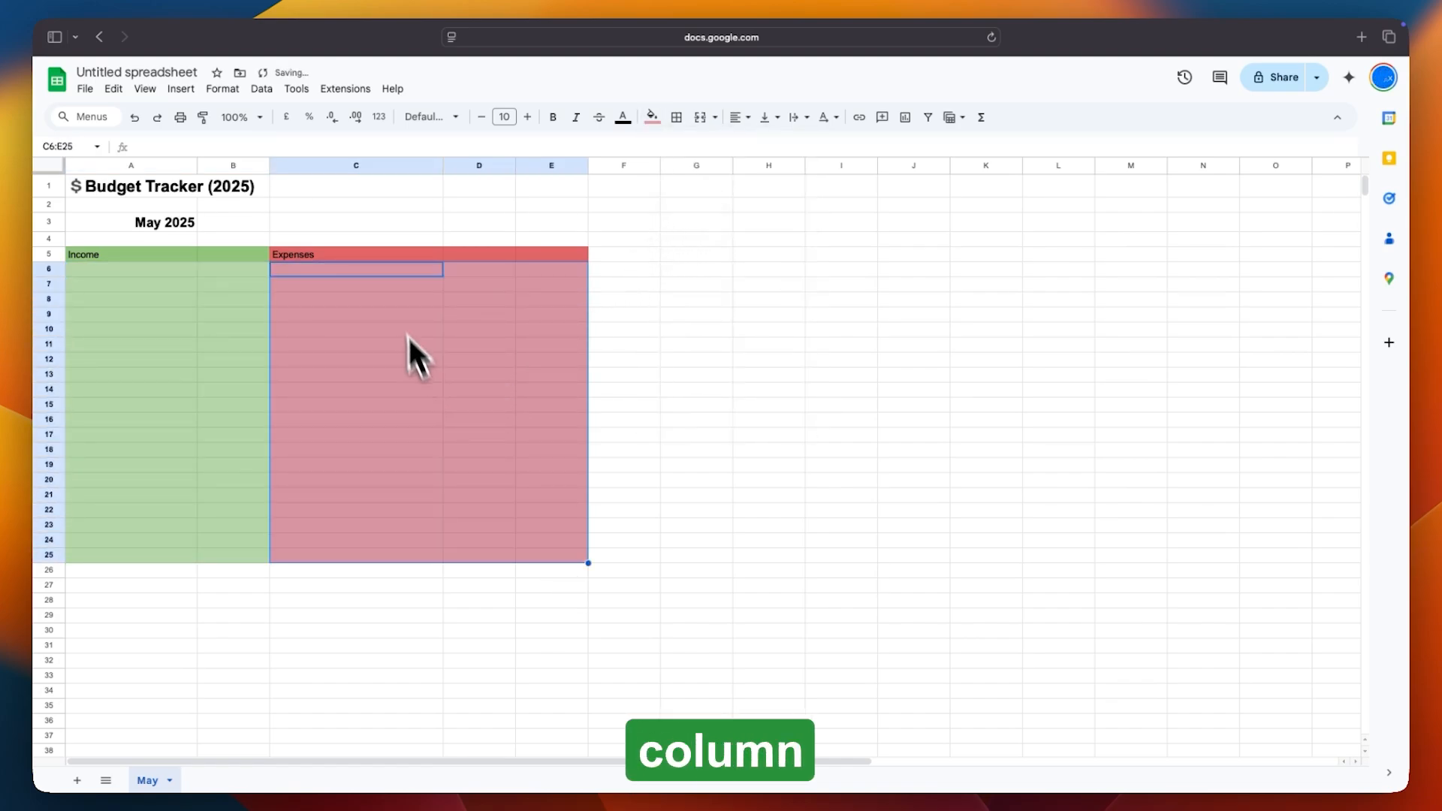
pyautogui.click(390, 228)
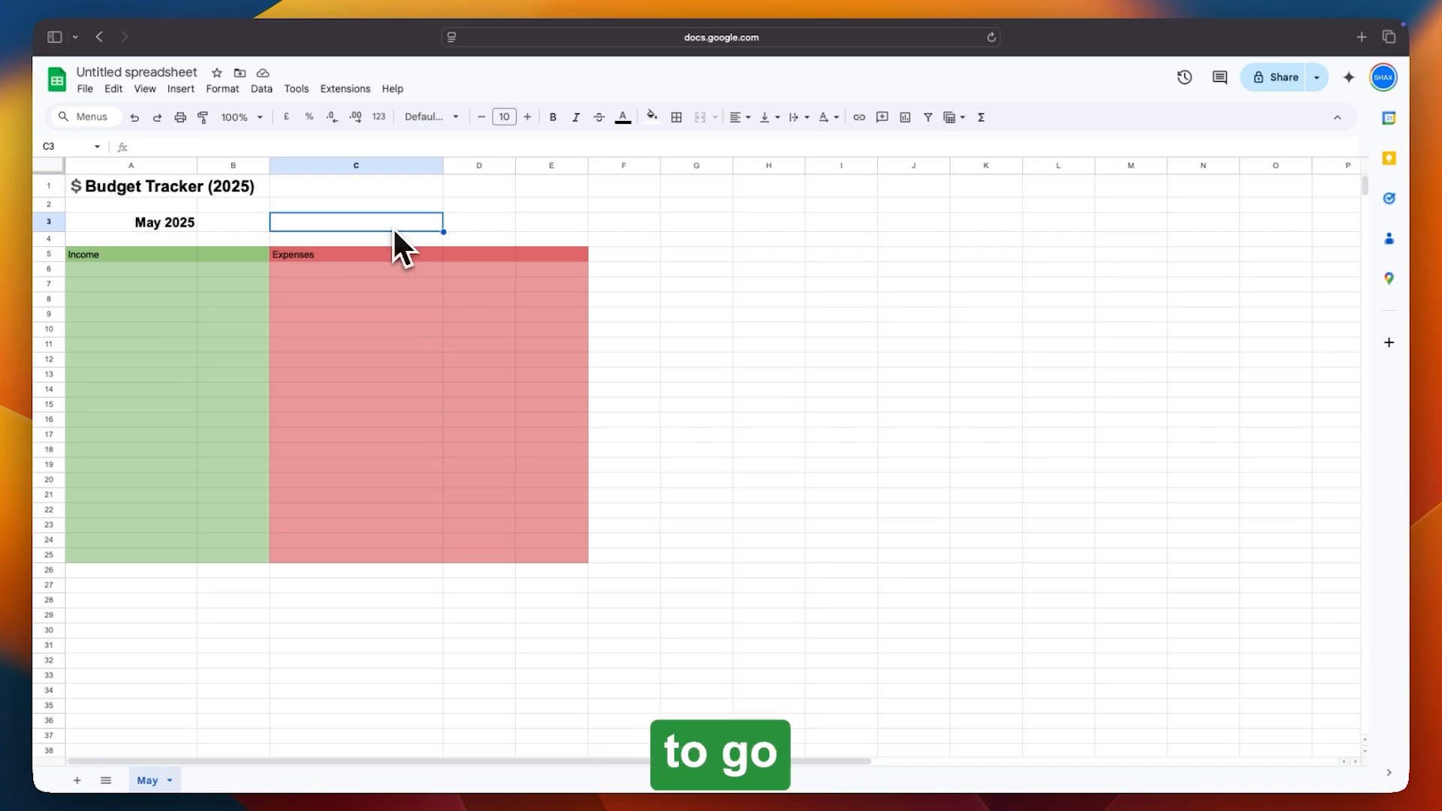
# Enter the labels "Total Income" in G5 and "Total Expenses" in G6.
pyautogui.click(689, 254)
pyautogui.write('Total Income')
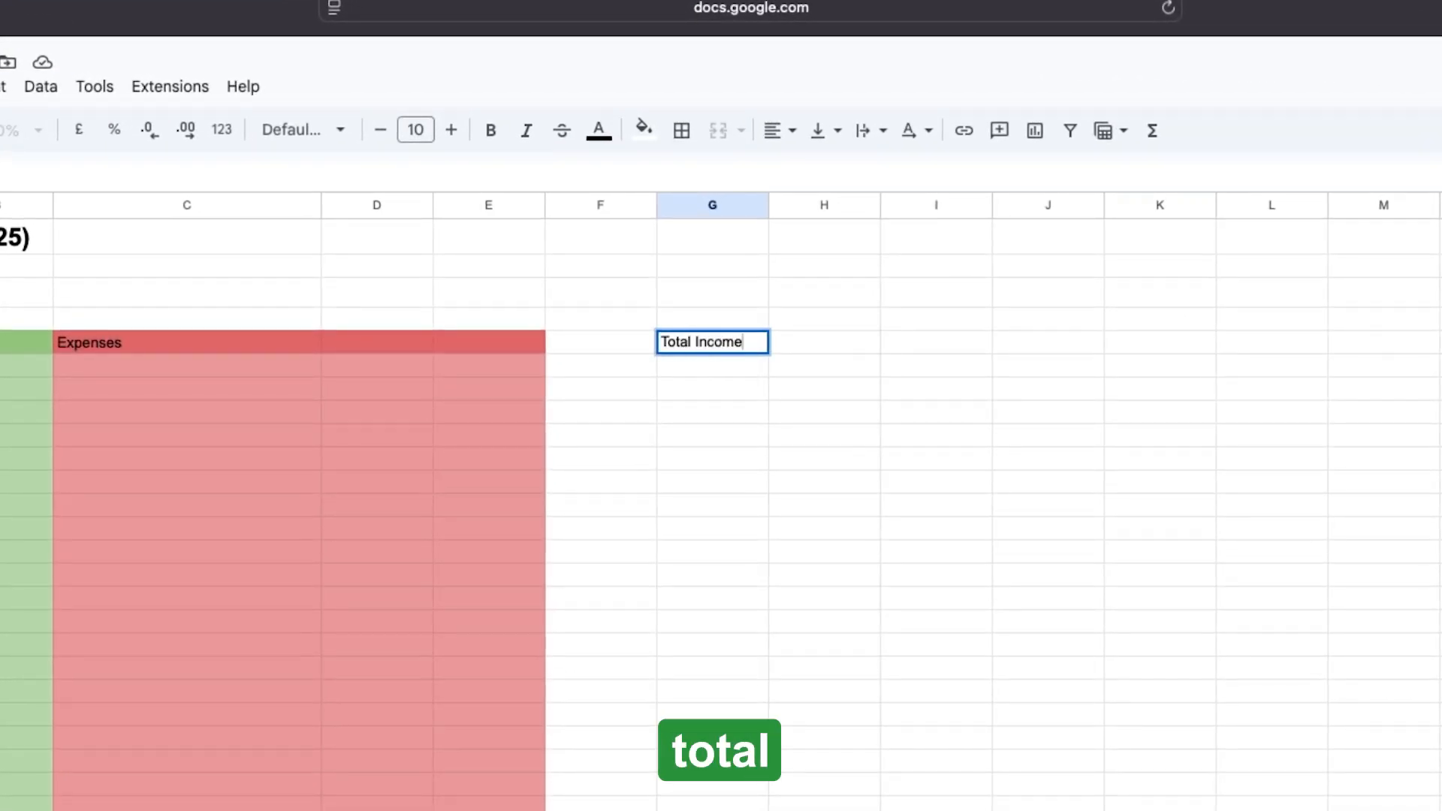
pyautogui.press('Return')
pyautogui.write('Total Expenses')
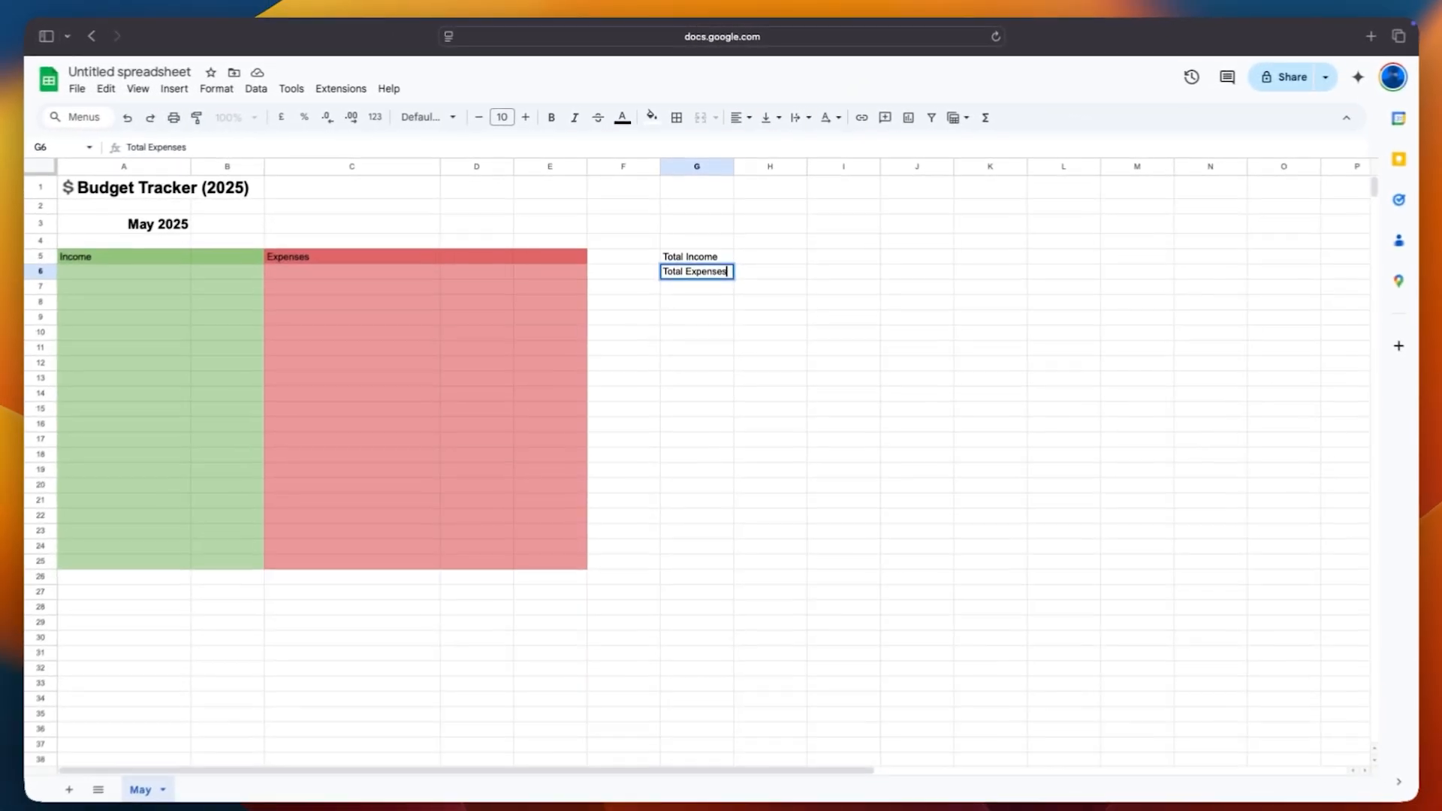
# Format the whole of columns B and D as pound currency.
pyautogui.moveTo(206, 253); pyautogui.dragTo(241, 612)
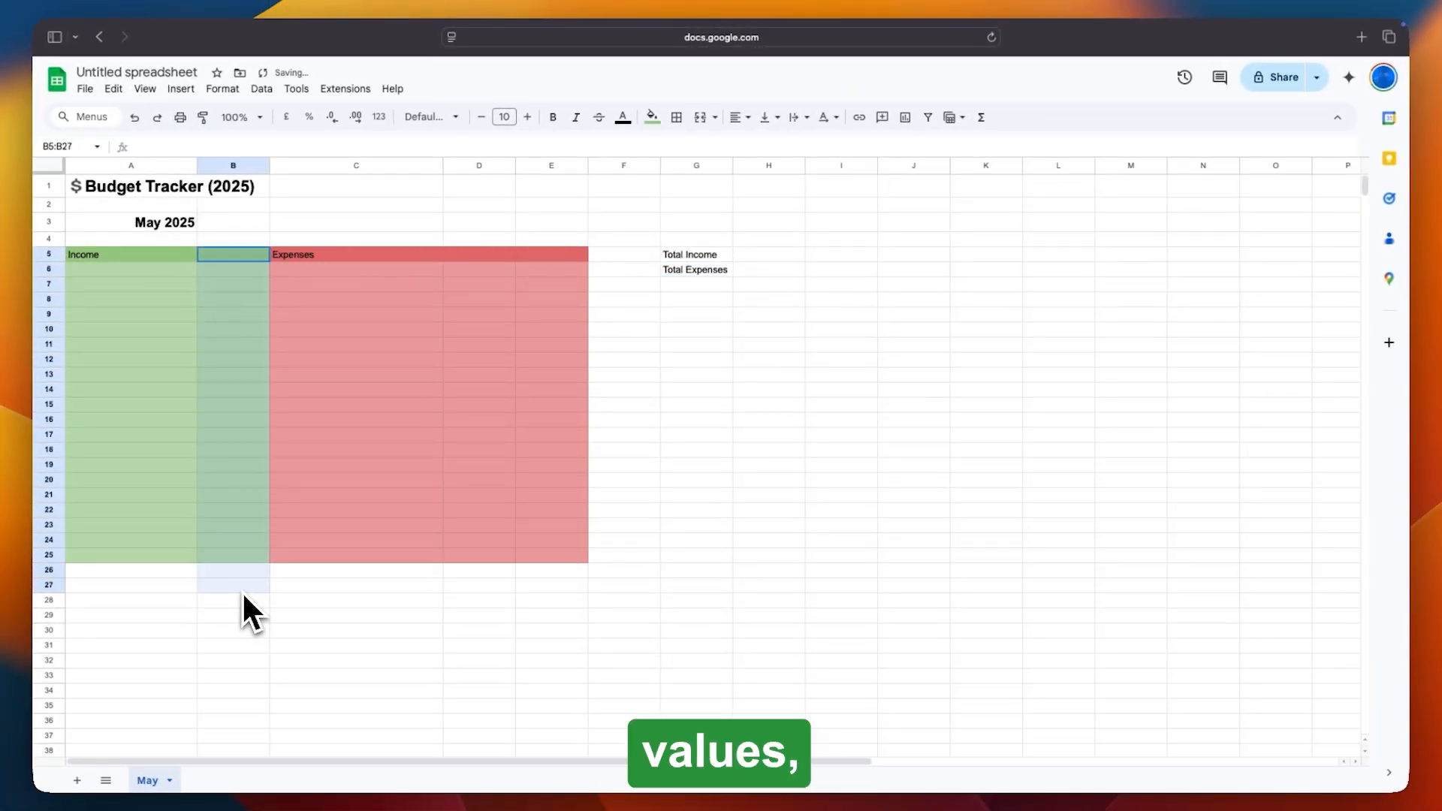
pyautogui.click(245, 166)
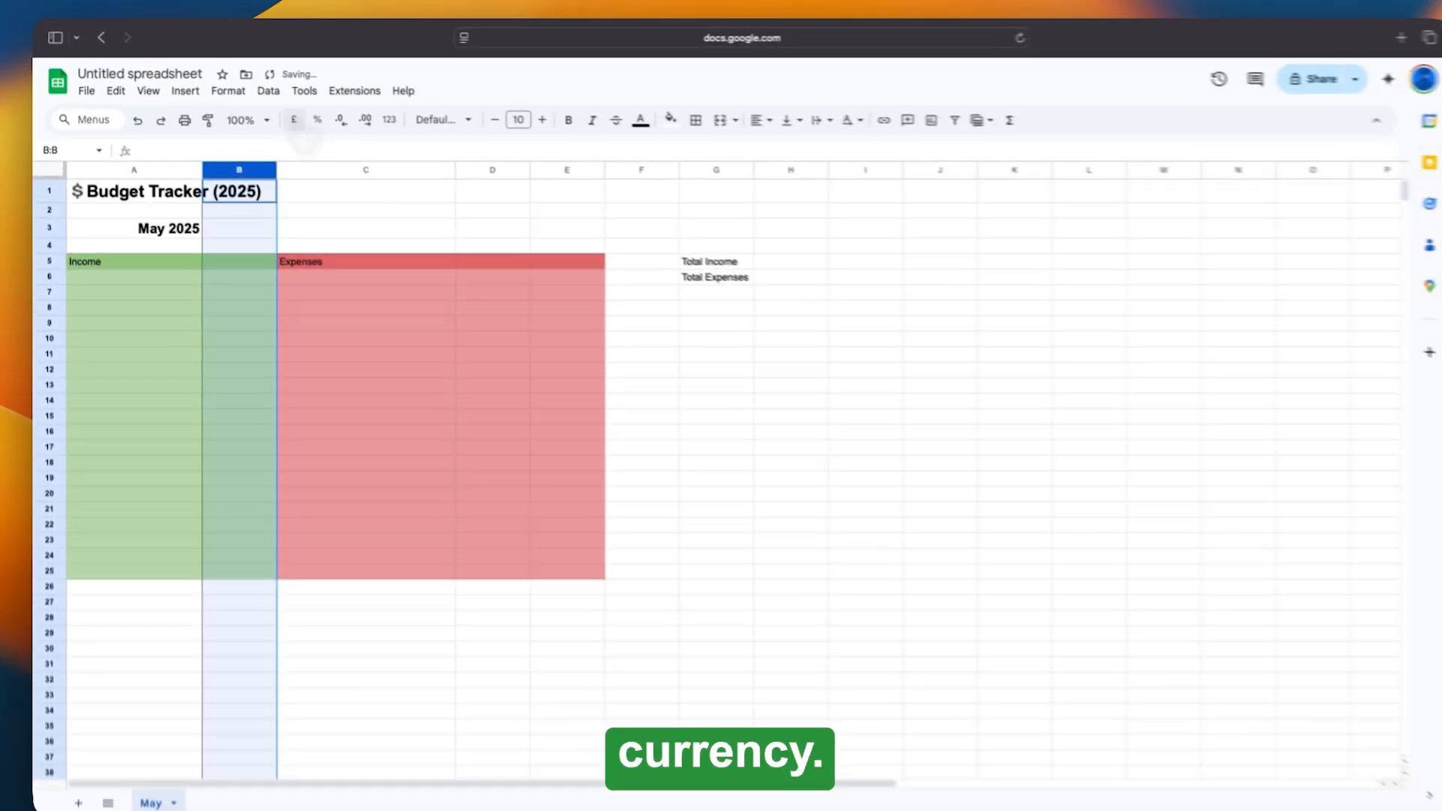
pyautogui.click(722, 245)
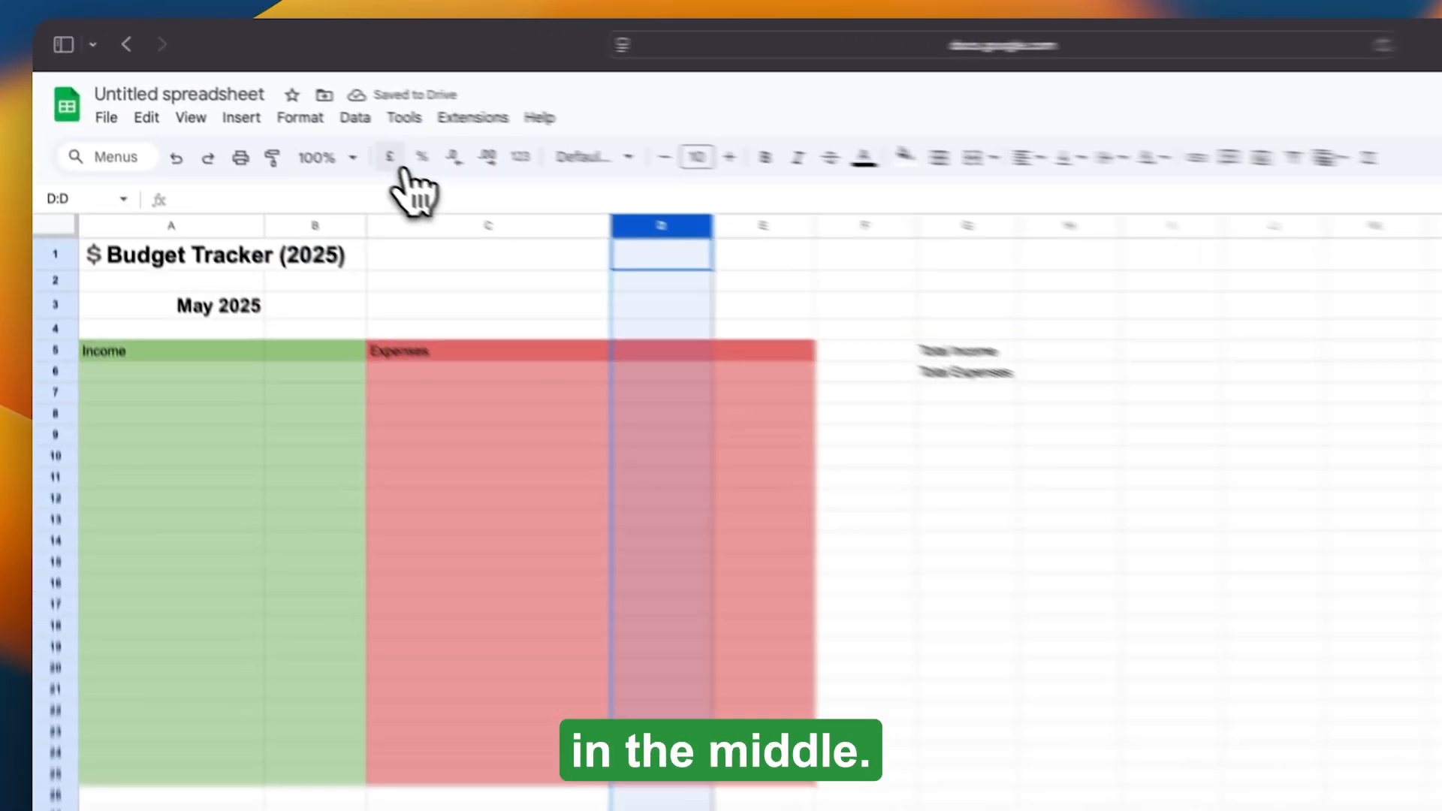
pyautogui.click(286, 117)
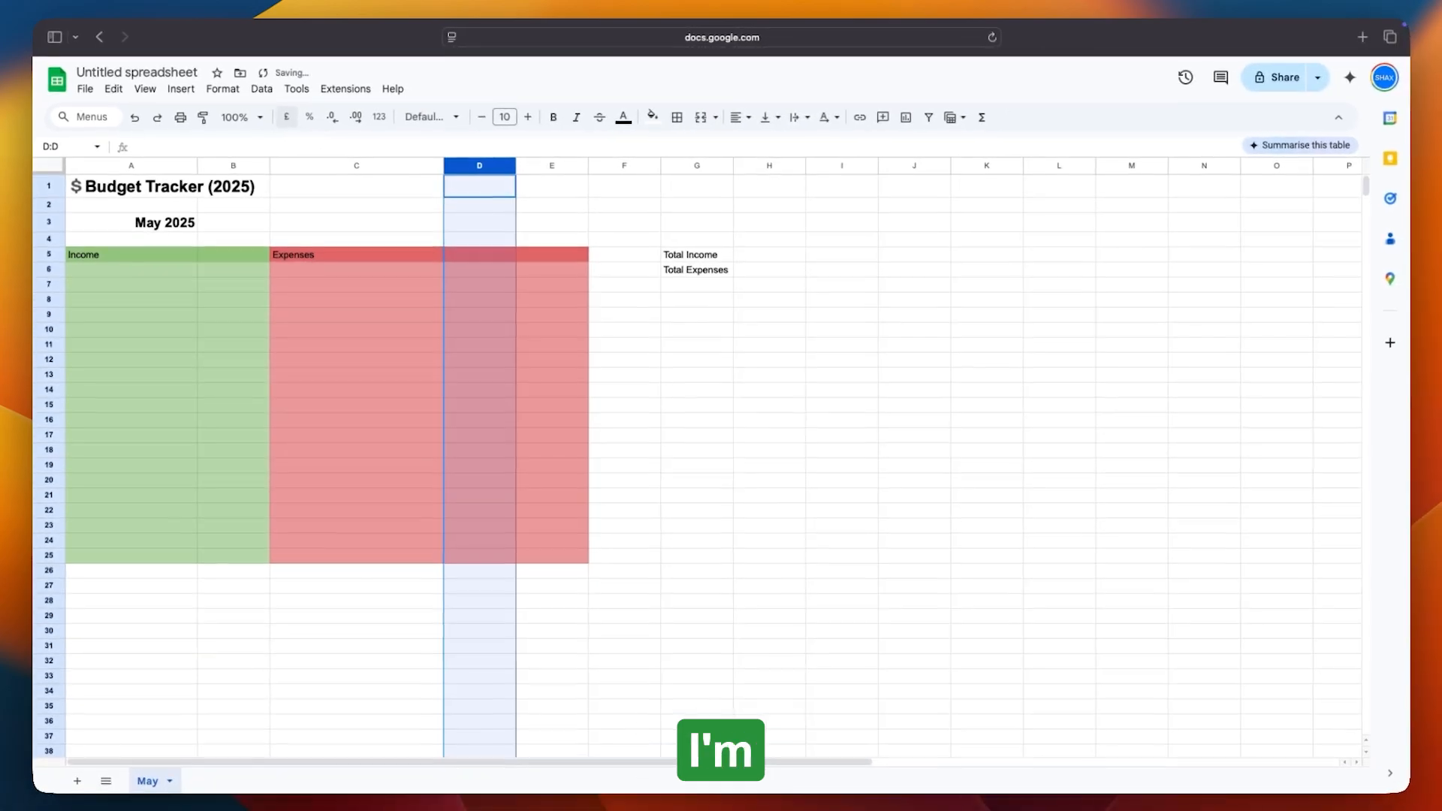
# Insert a drop-down in cell E6 with the options Needs, Wants and Savings.
pyautogui.click(646, 311)
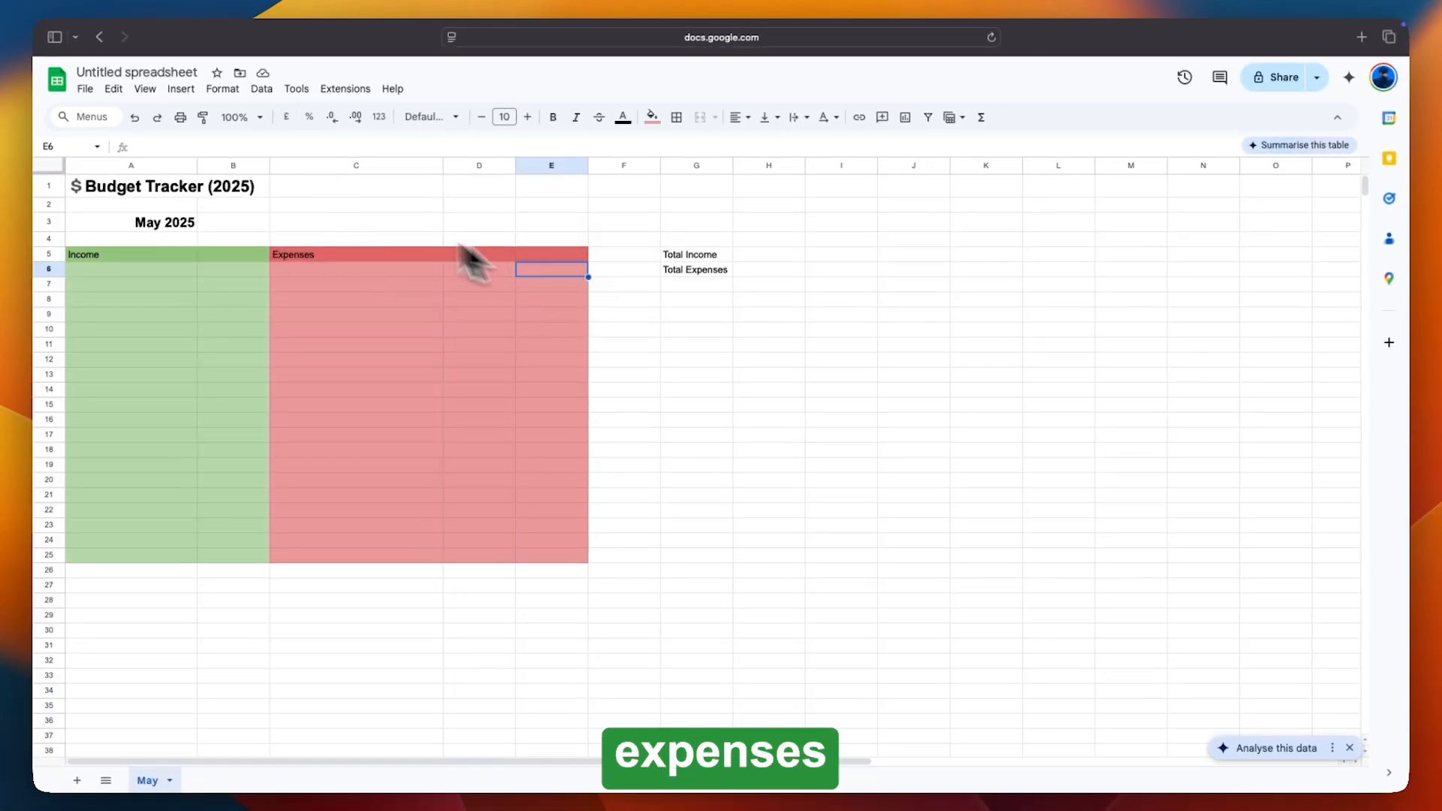
pyautogui.click(180, 89)
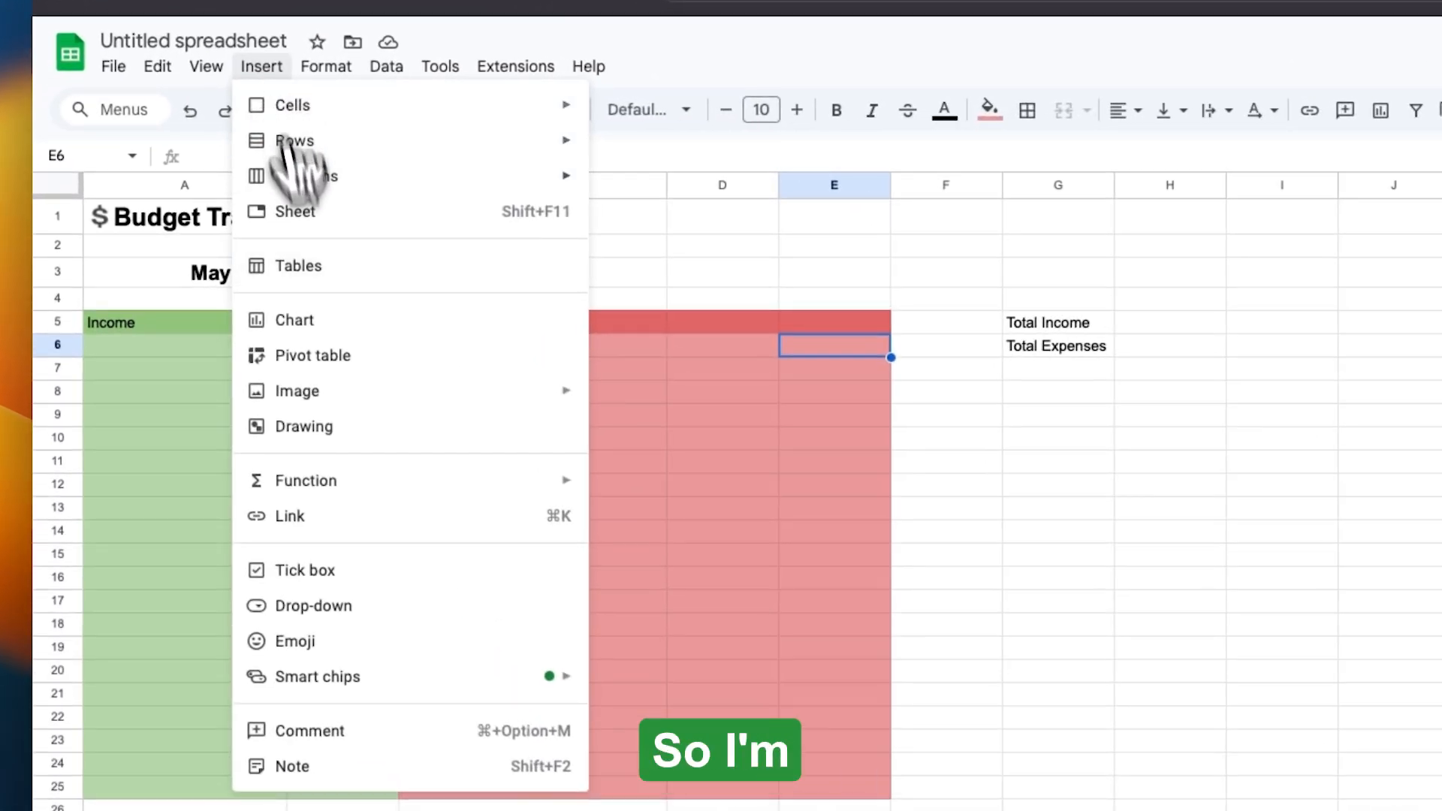
pyautogui.click(390, 605)
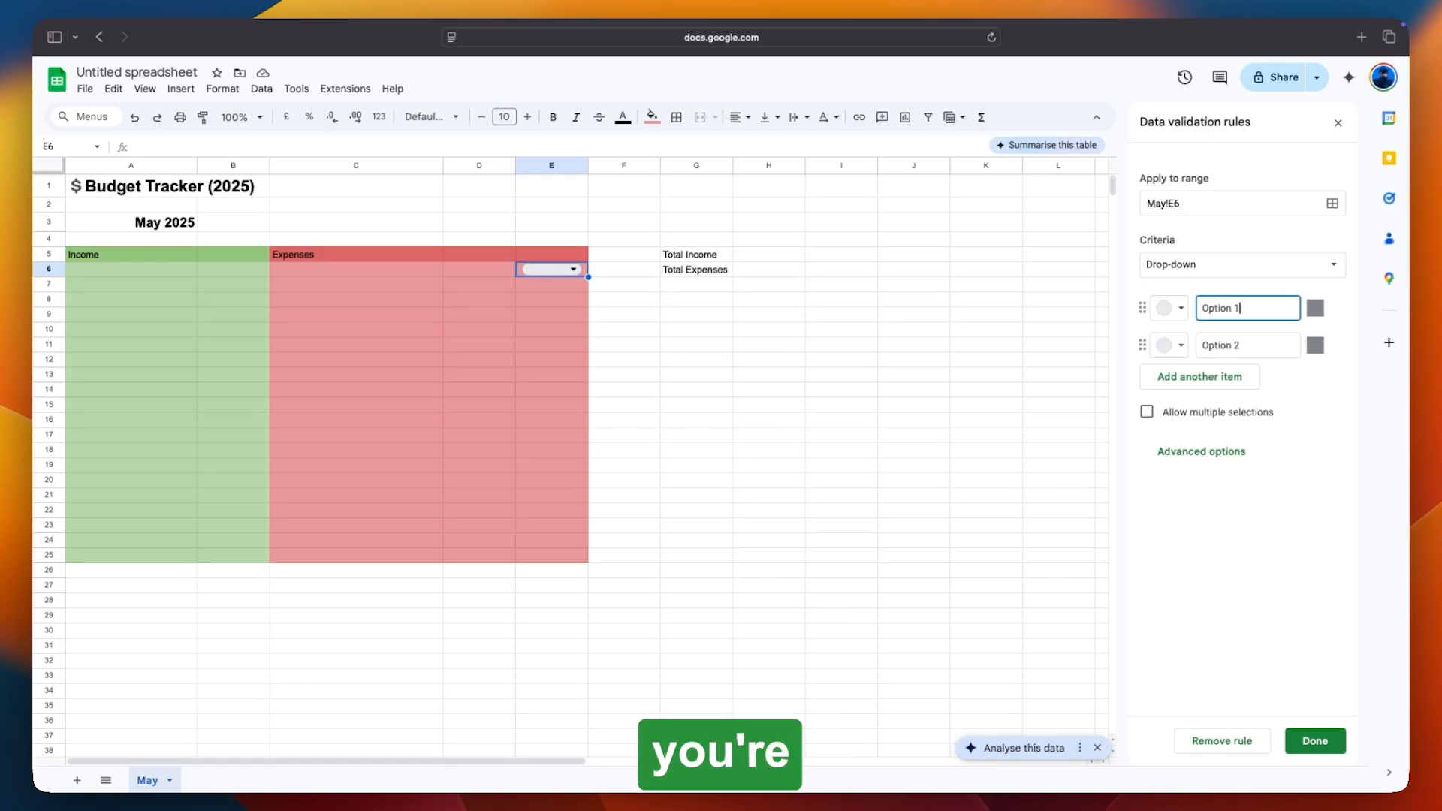
pyautogui.tripleClick(1246, 311)
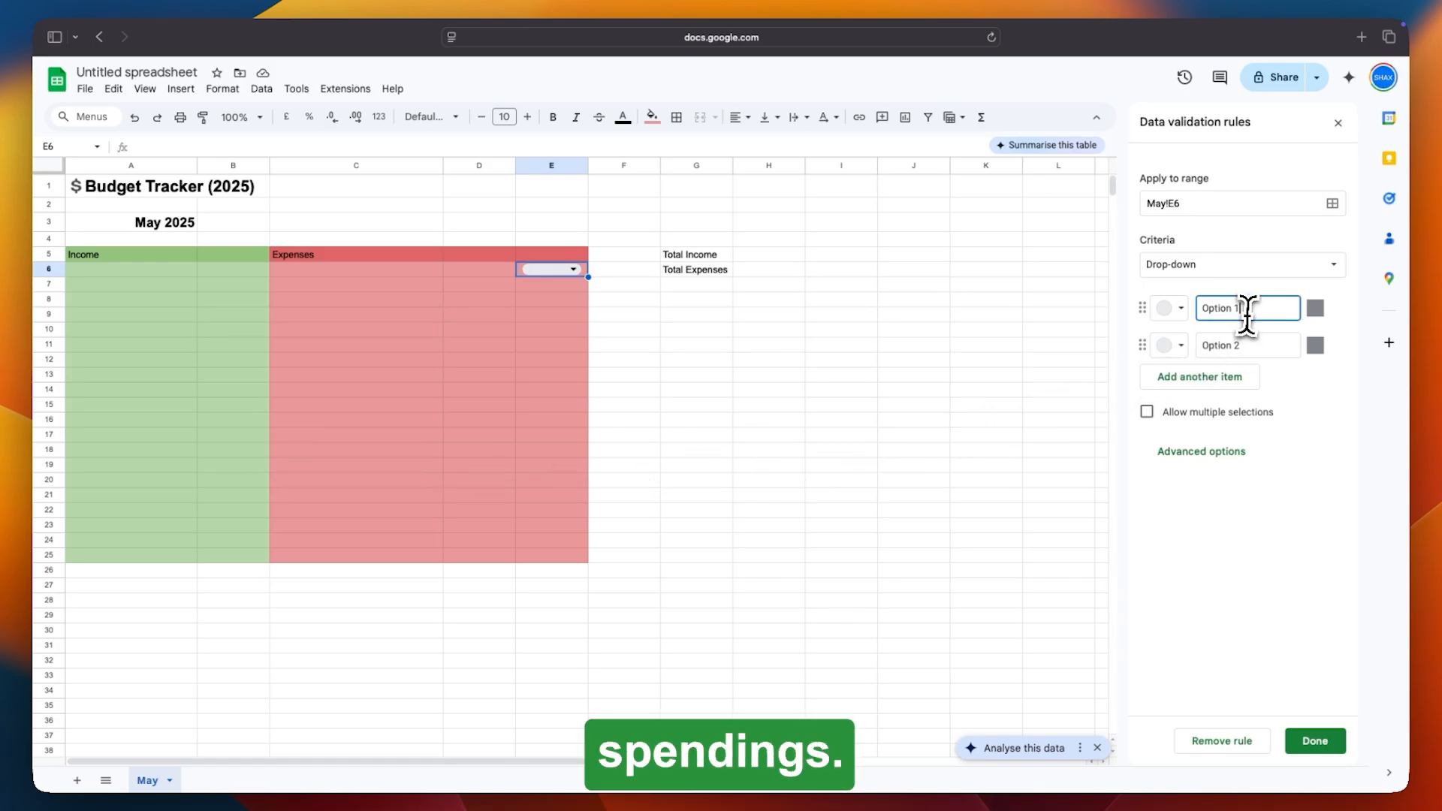
pyautogui.write('Need')
pyautogui.write('s')
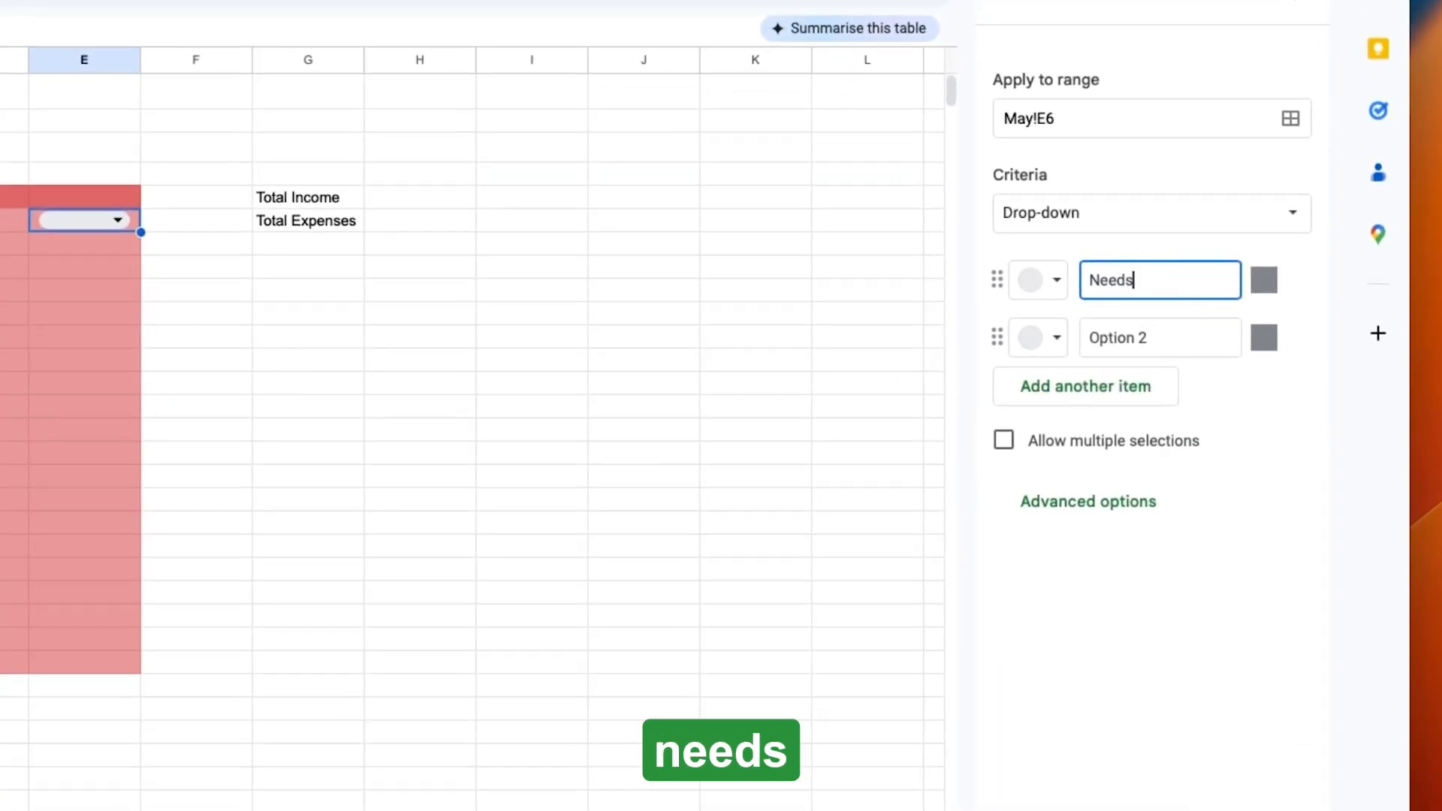
pyautogui.press('Return')
pyautogui.write('Wants')
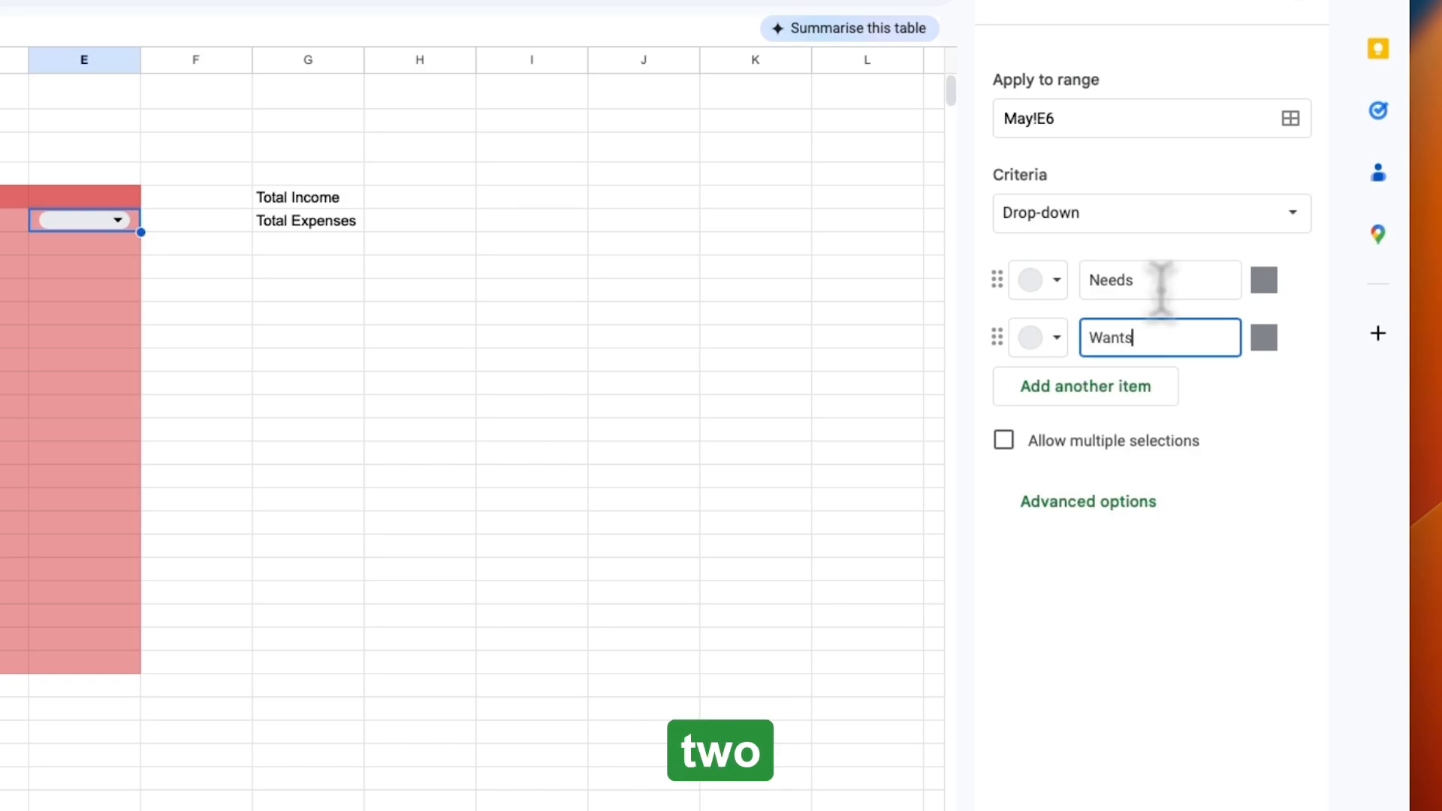
pyautogui.press('Return')
pyautogui.write('Savings')
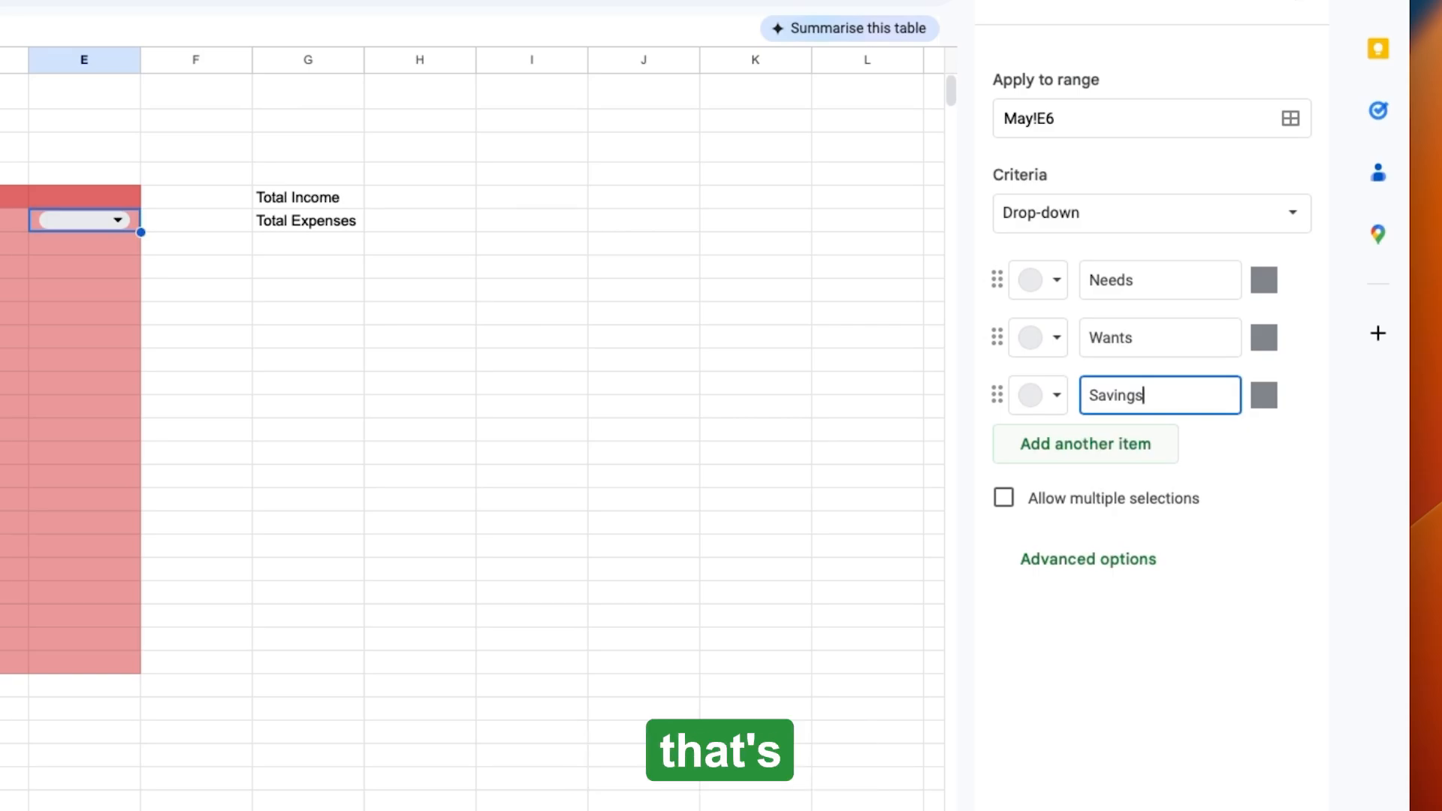
# Colour the drop-down options red for Needs, light yellow for Wants and green for Savings, and copy the drop-down from E6 down to E25.
pyautogui.click(1056, 282)
pyautogui.click(1082, 398)
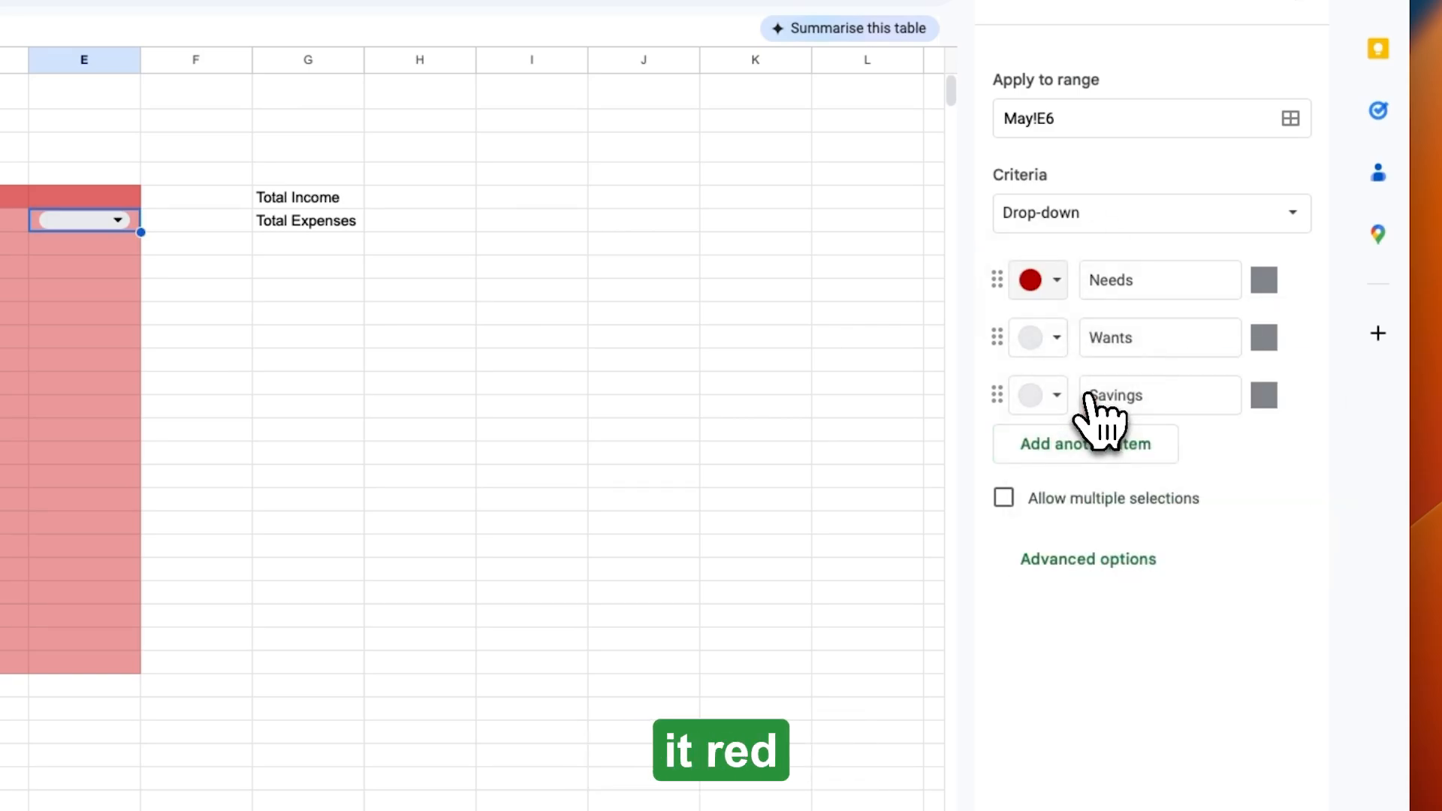
pyautogui.click(1056, 340)
pyautogui.click(1154, 419)
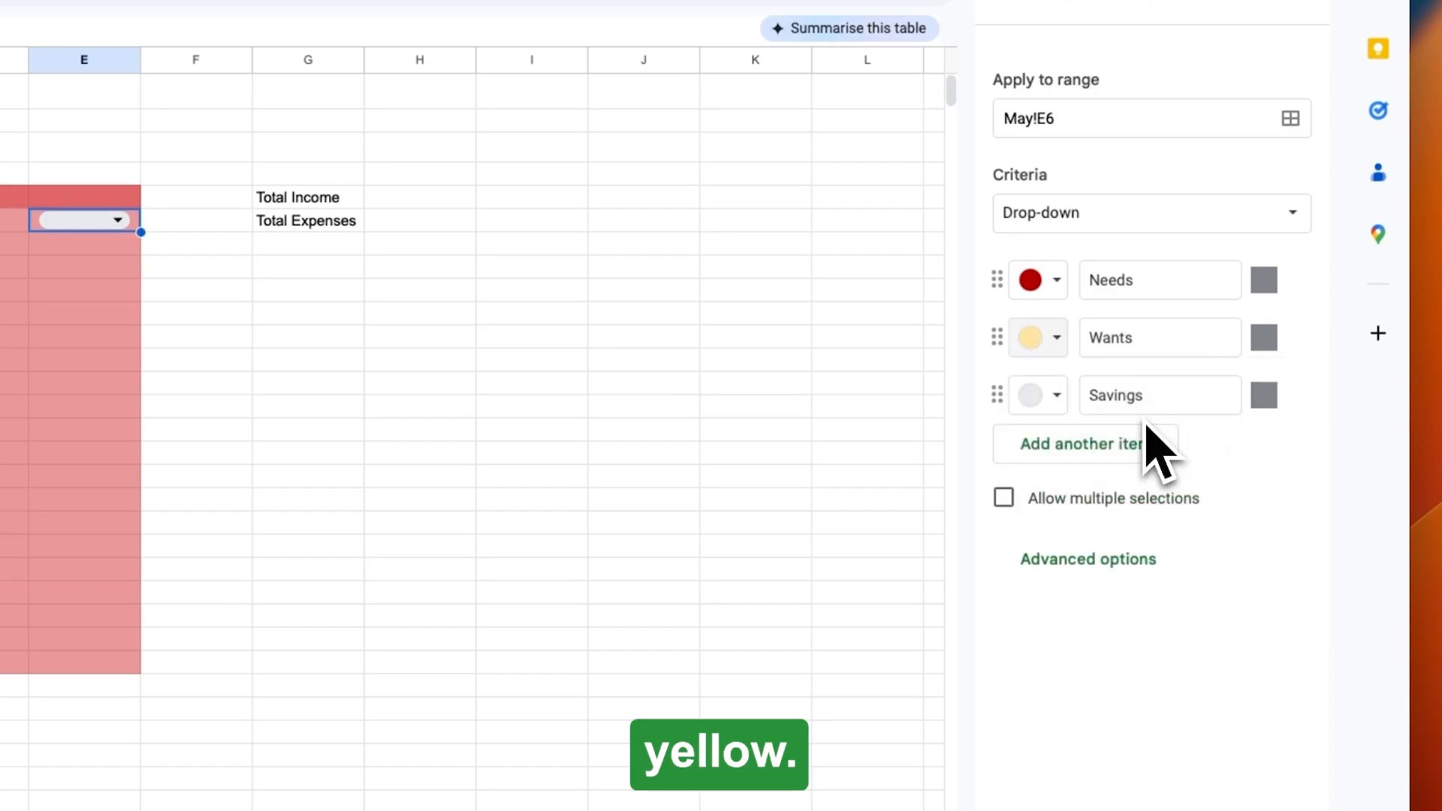
pyautogui.click(1034, 400)
pyautogui.click(1194, 511)
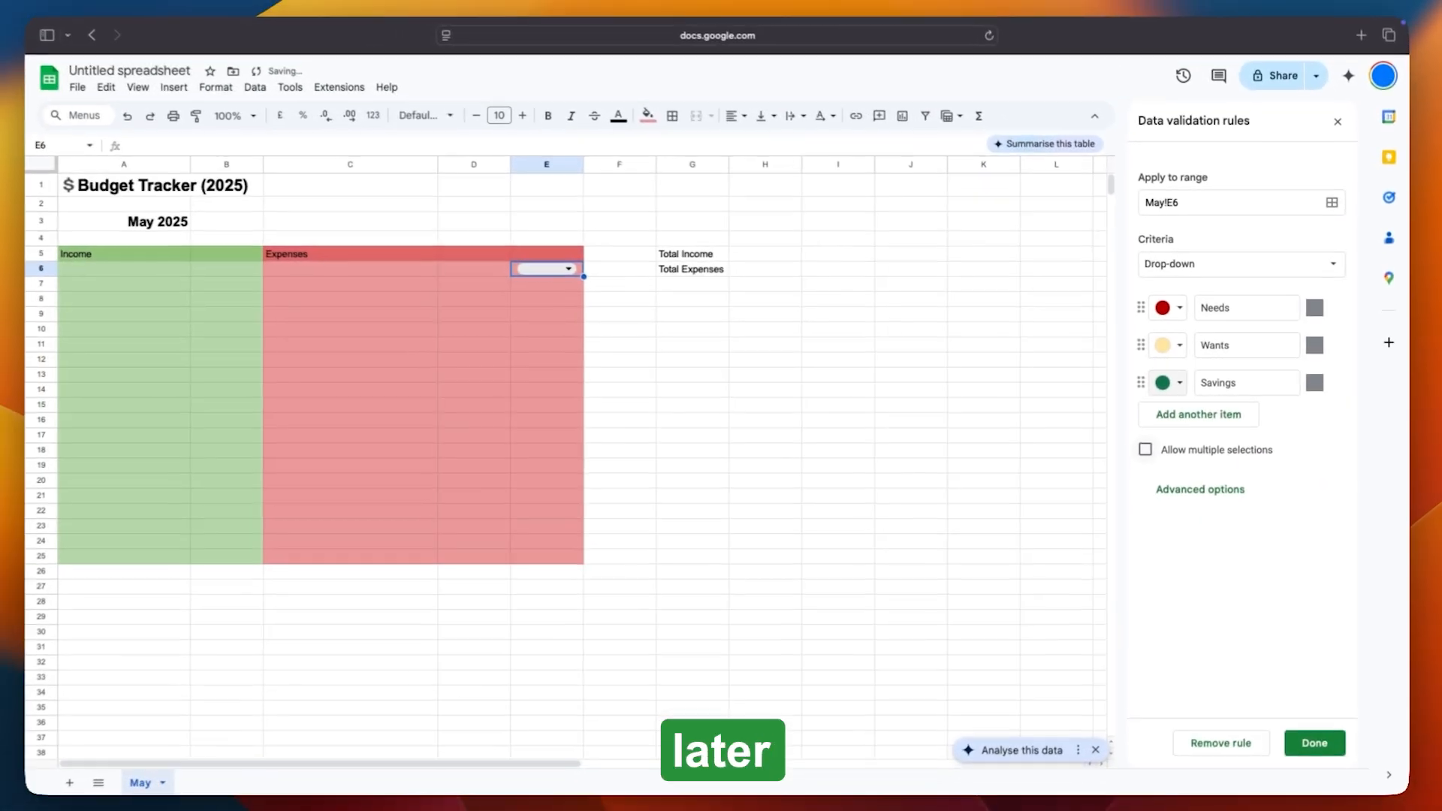
pyautogui.click(1323, 742)
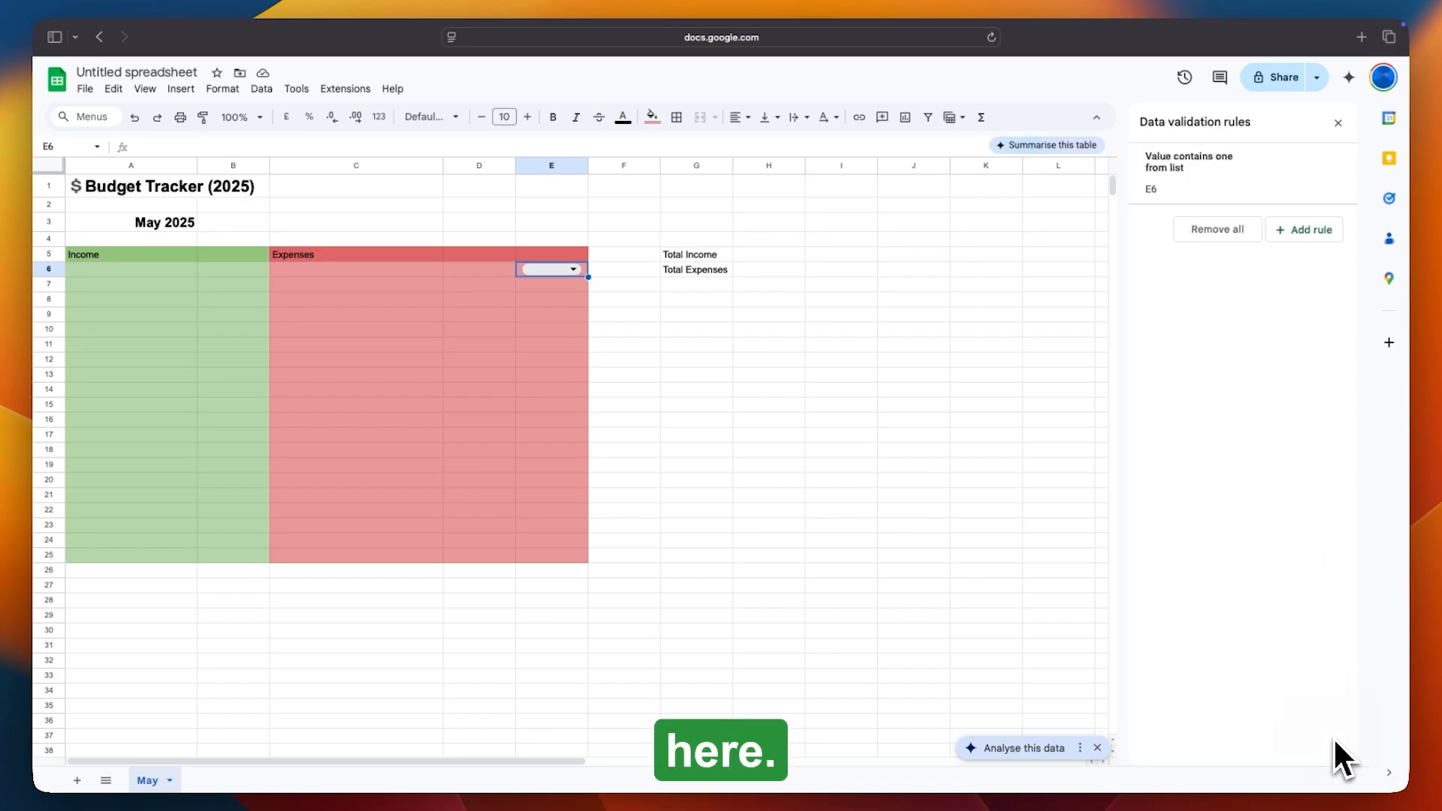
pyautogui.moveTo(582, 275); pyautogui.dragTo(569, 552)
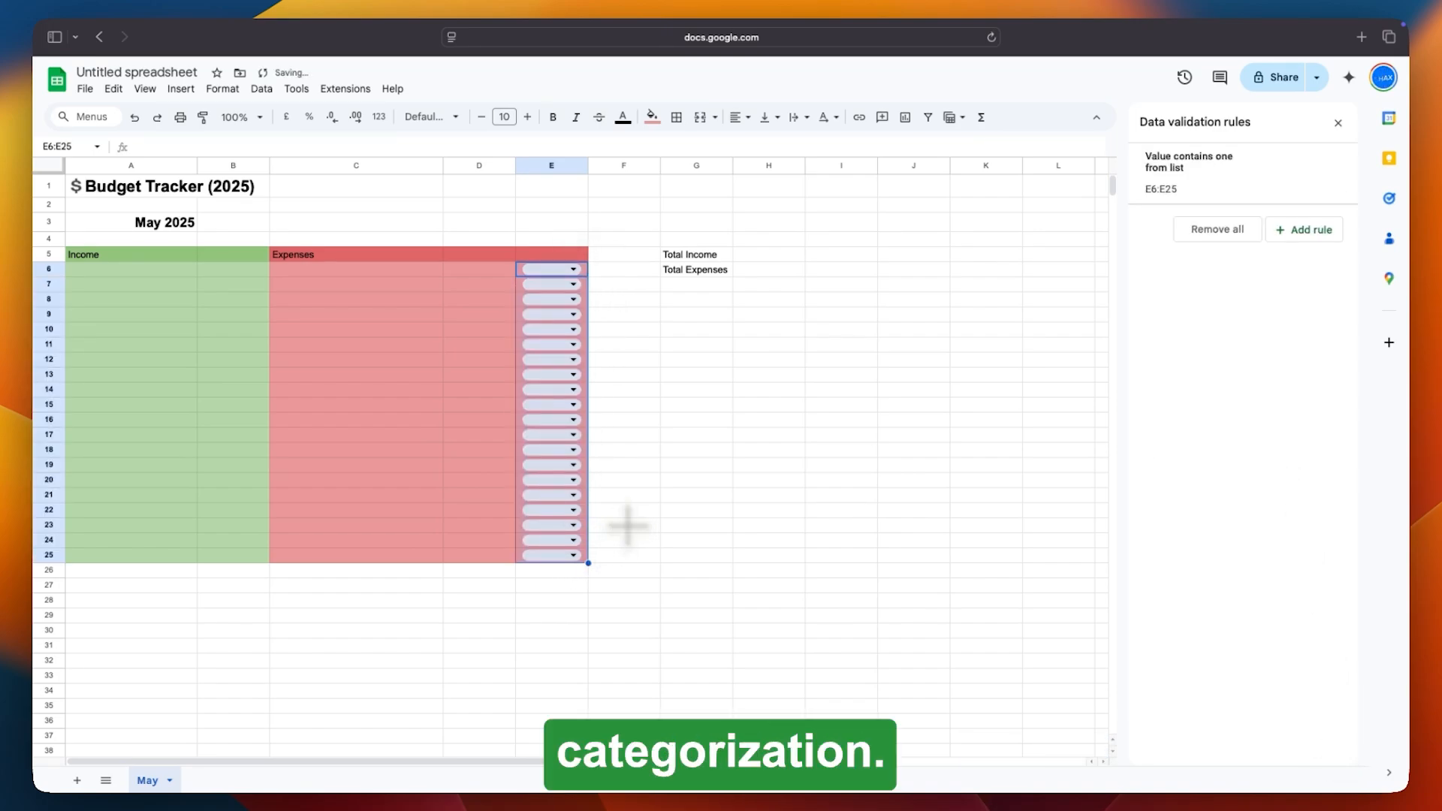
# Fill the Total Income value cell H5 with green and the Total Expenses value cell H6 with red.
pyautogui.click(768, 254)
pyautogui.click(652, 116)
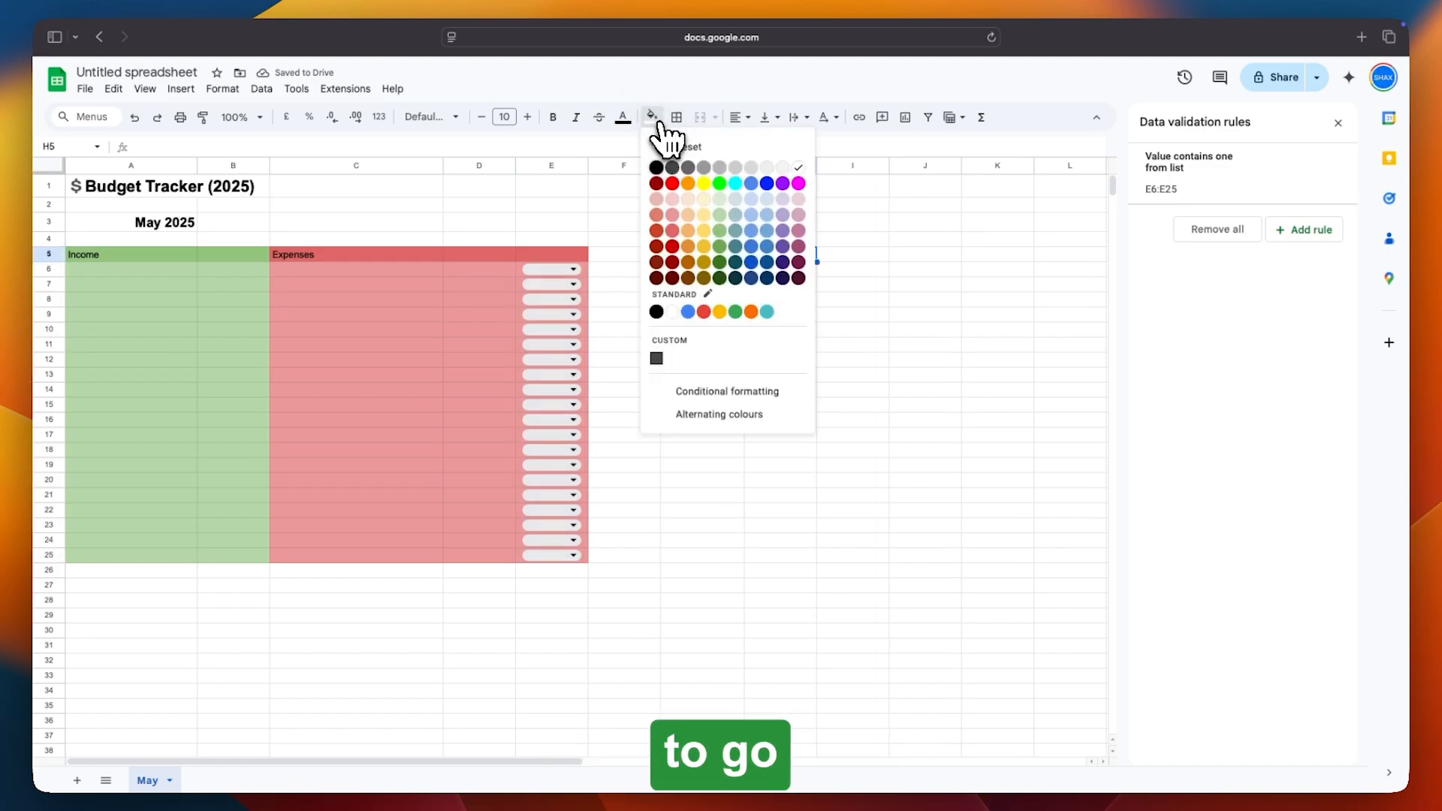
pyautogui.click(721, 231)
pyautogui.click(763, 269)
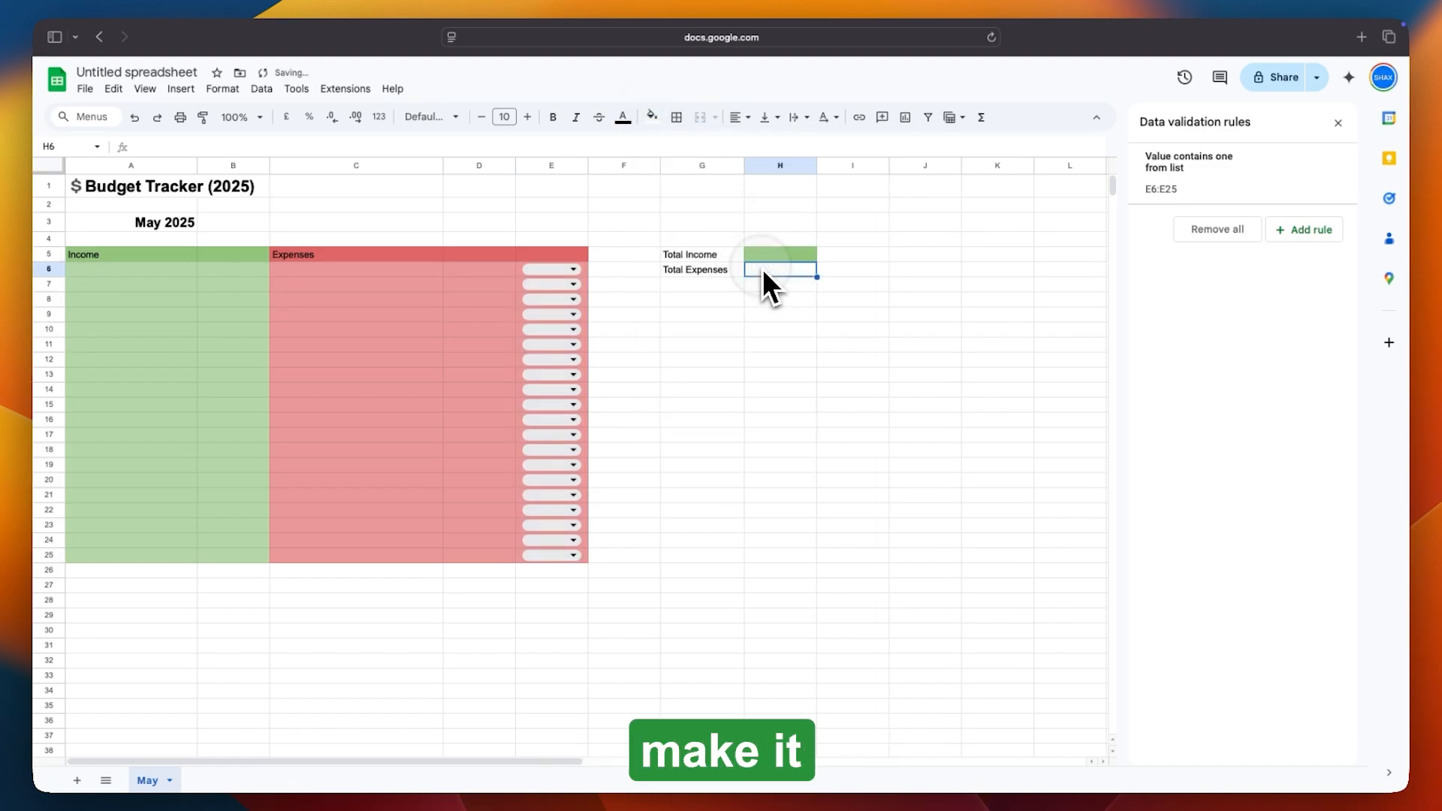
pyautogui.click(652, 116)
pyautogui.click(674, 234)
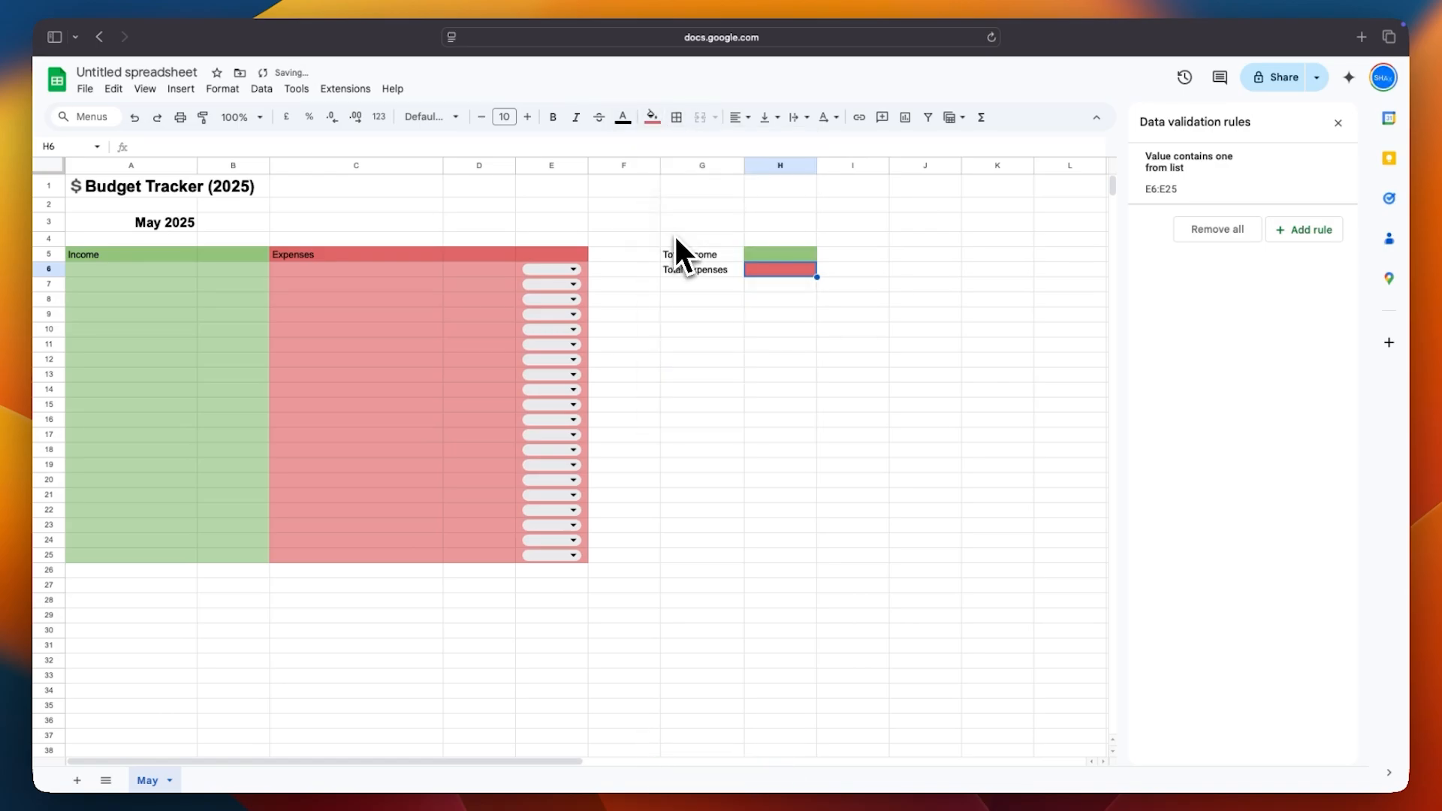
pyautogui.click(771, 300)
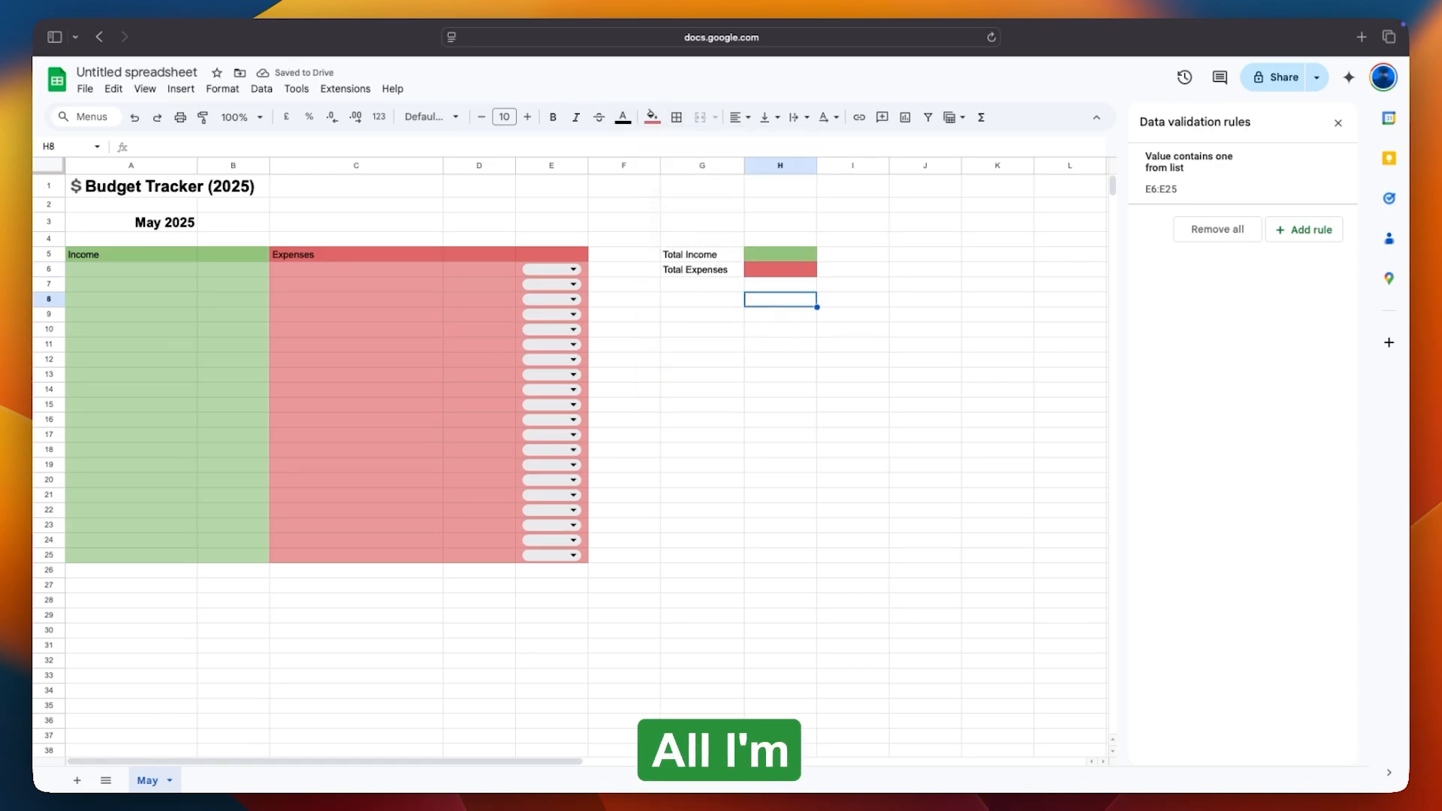
# Enter the label "Goals" in G9 with "Needs", "Wants" and "Savings" listed in H9:H11.
pyautogui.click(670, 301)
pyautogui.write('Goals')
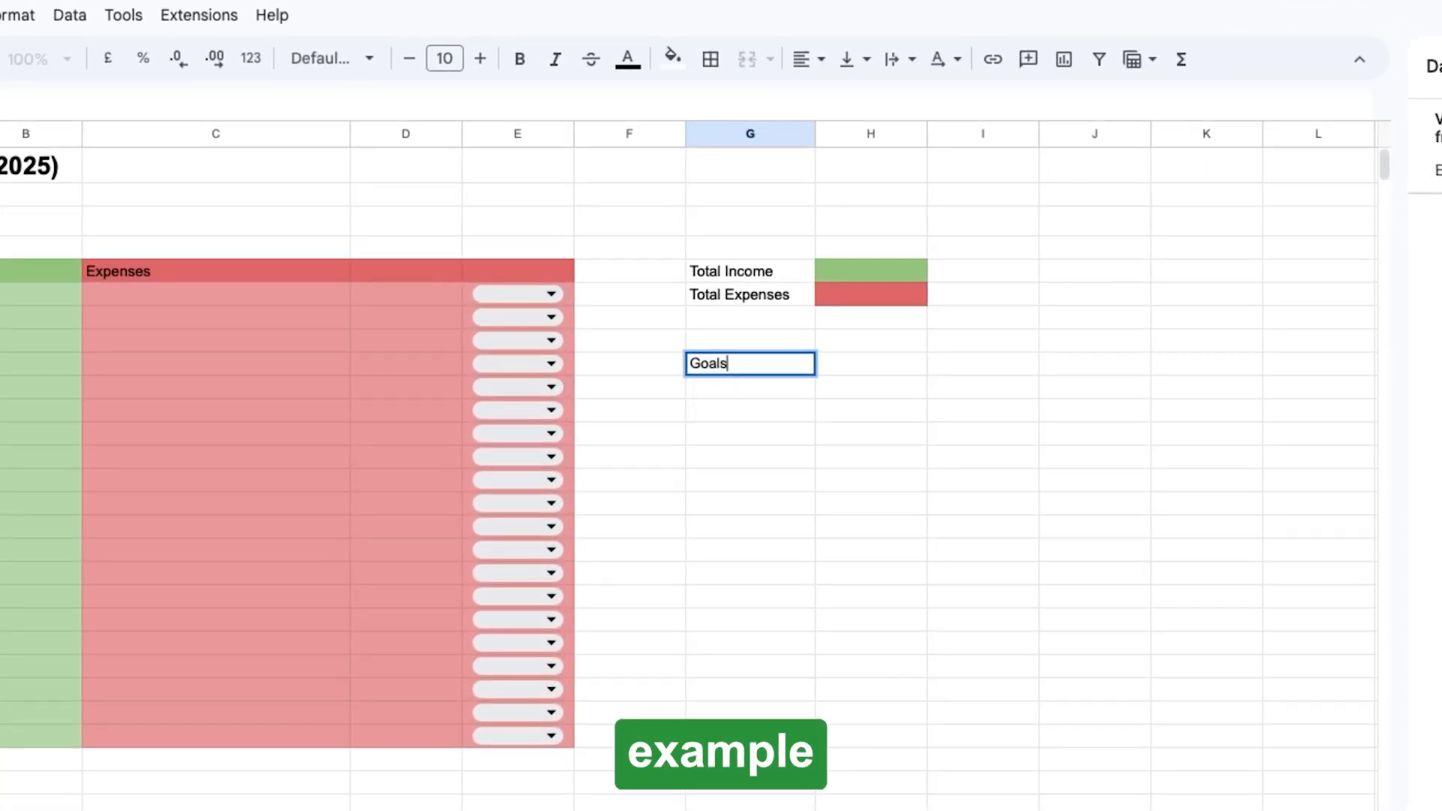
pyautogui.press('Tab')
pyautogui.write('Needs')
pyautogui.press('Return')
pyautogui.write('Wants')
pyautogui.press('Return')
pyautogui.write('Savings')
pyautogui.press('Return')
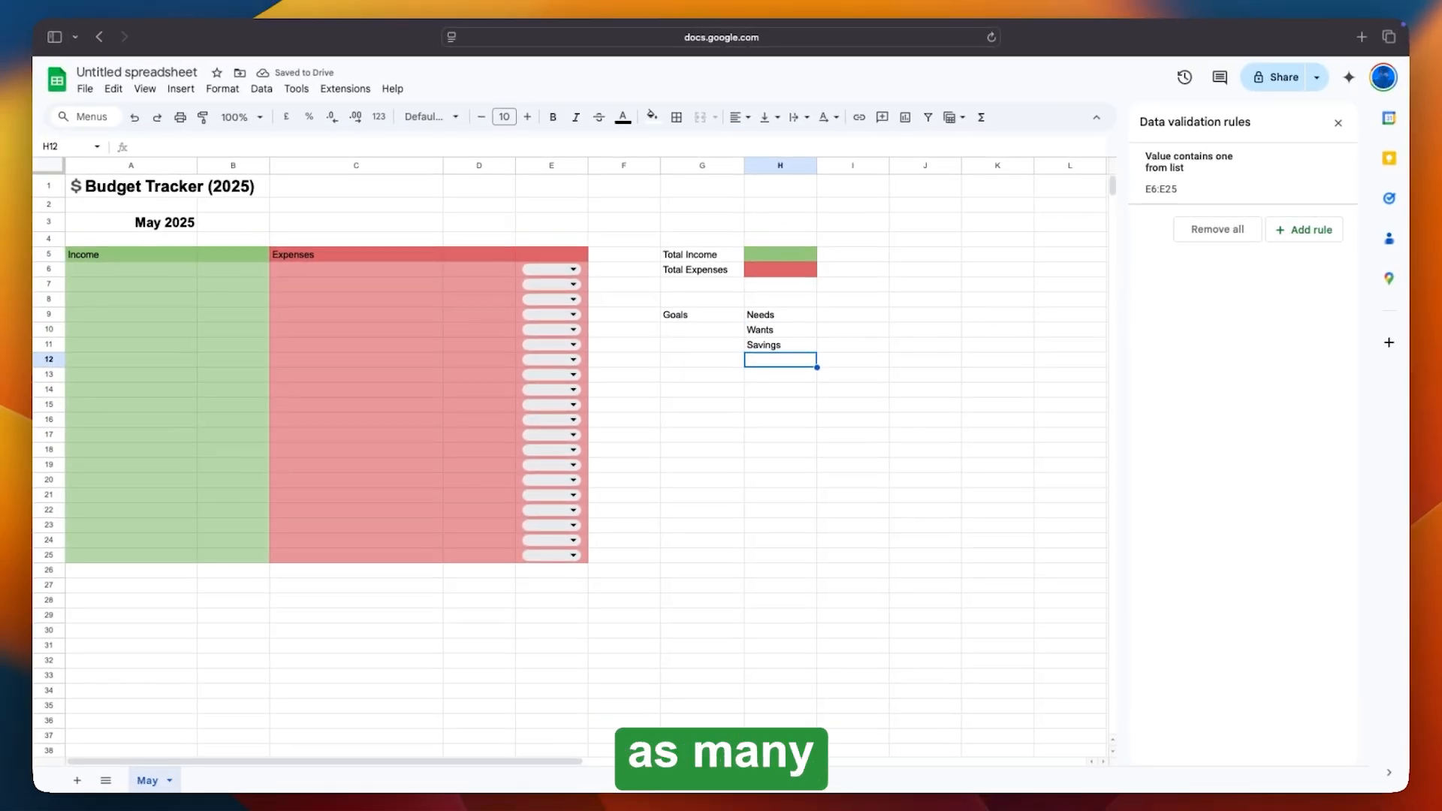
# Enter the label "Actual" in G15 with "Needs", "Wants" and "Savings" listed in H15:H17.
pyautogui.click(691, 405)
pyautogui.write('Actual')
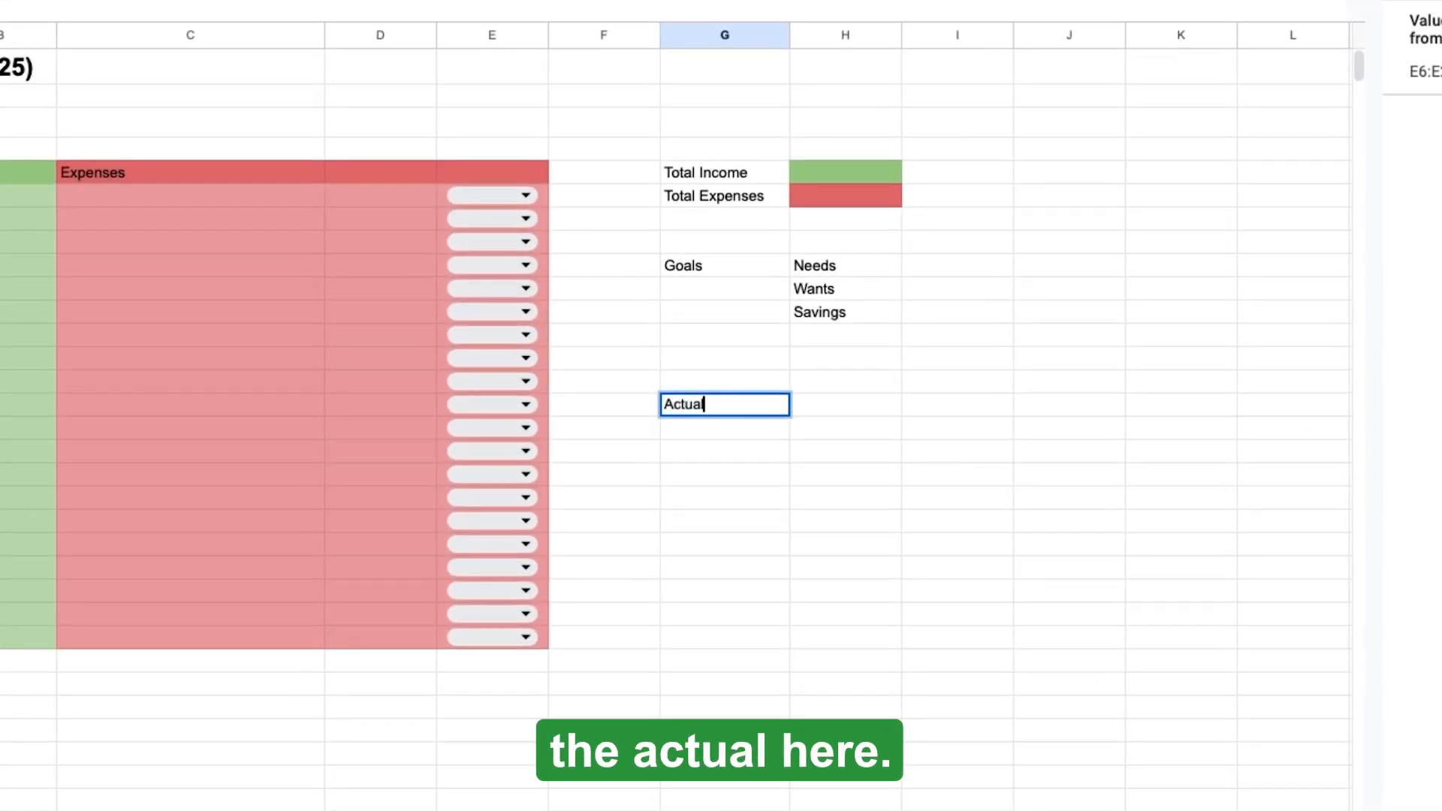
pyautogui.press('Tab')
pyautogui.write('Needs')
pyautogui.press('Return')
pyautogui.write('Wants')
pyautogui.press('Return')
pyautogui.write('Savings')
pyautogui.press('Return')
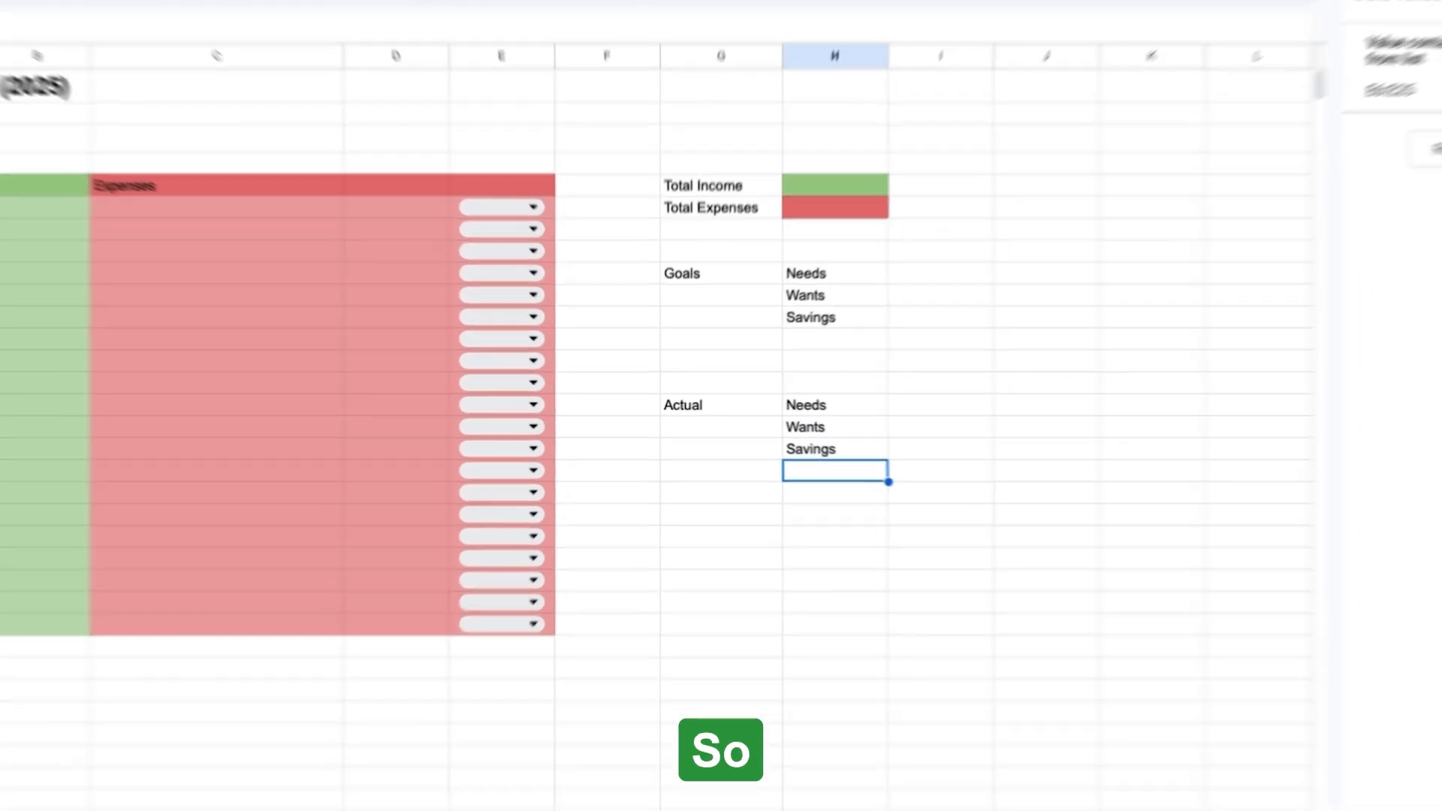
# Make the category labels in H9:H11 and H15:H17 bold.
pyautogui.moveTo(760, 313); pyautogui.dragTo(763, 344)
pyautogui.press('super+b')
pyautogui.moveTo(765, 406); pyautogui.dragTo(770, 438)
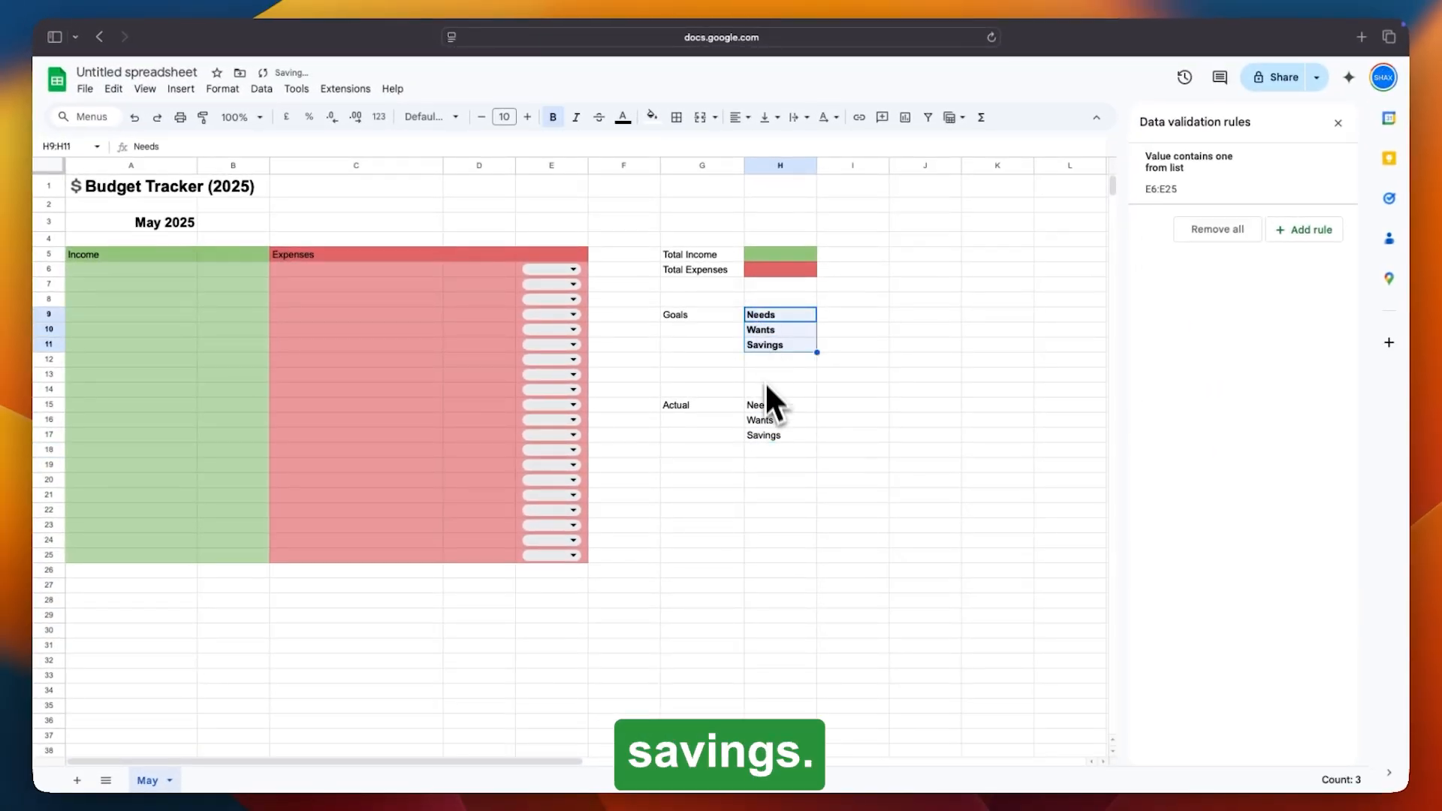
pyautogui.press('super+b')
pyautogui.click(773, 447)
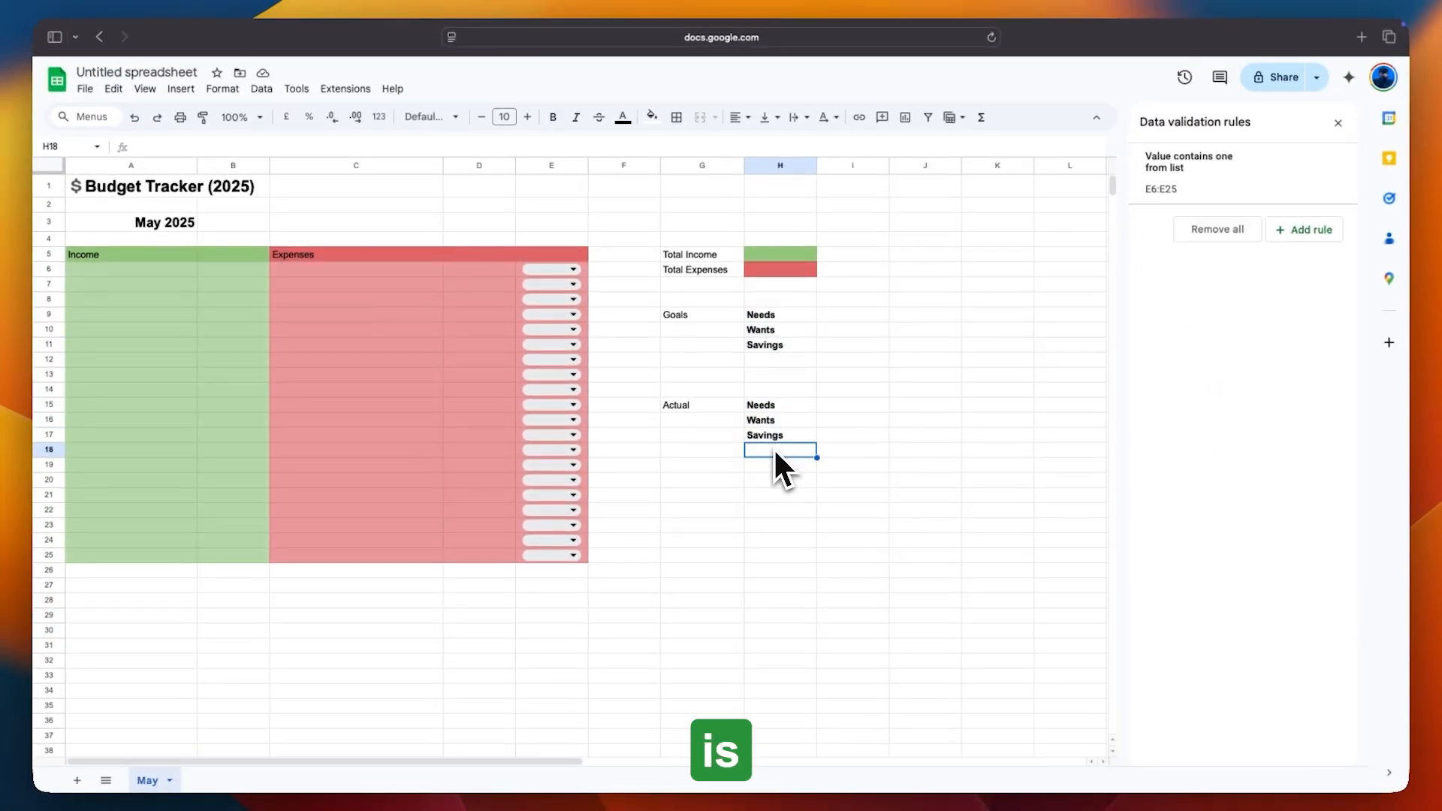
# Calculate Total Income in H5 as the sum of the whole of column B.
pyautogui.click(768, 262)
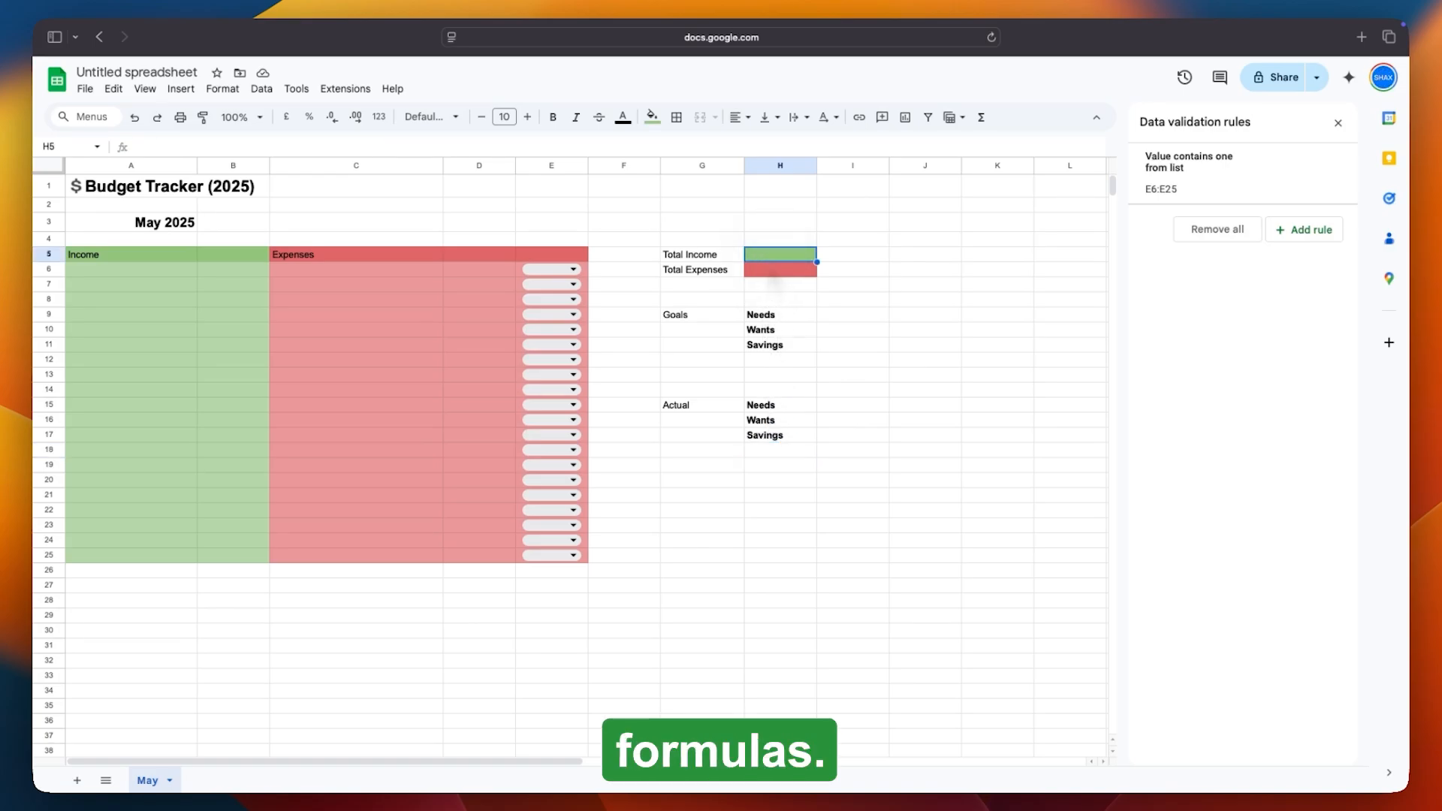
pyautogui.write('=')
pyautogui.press('BackSpace')
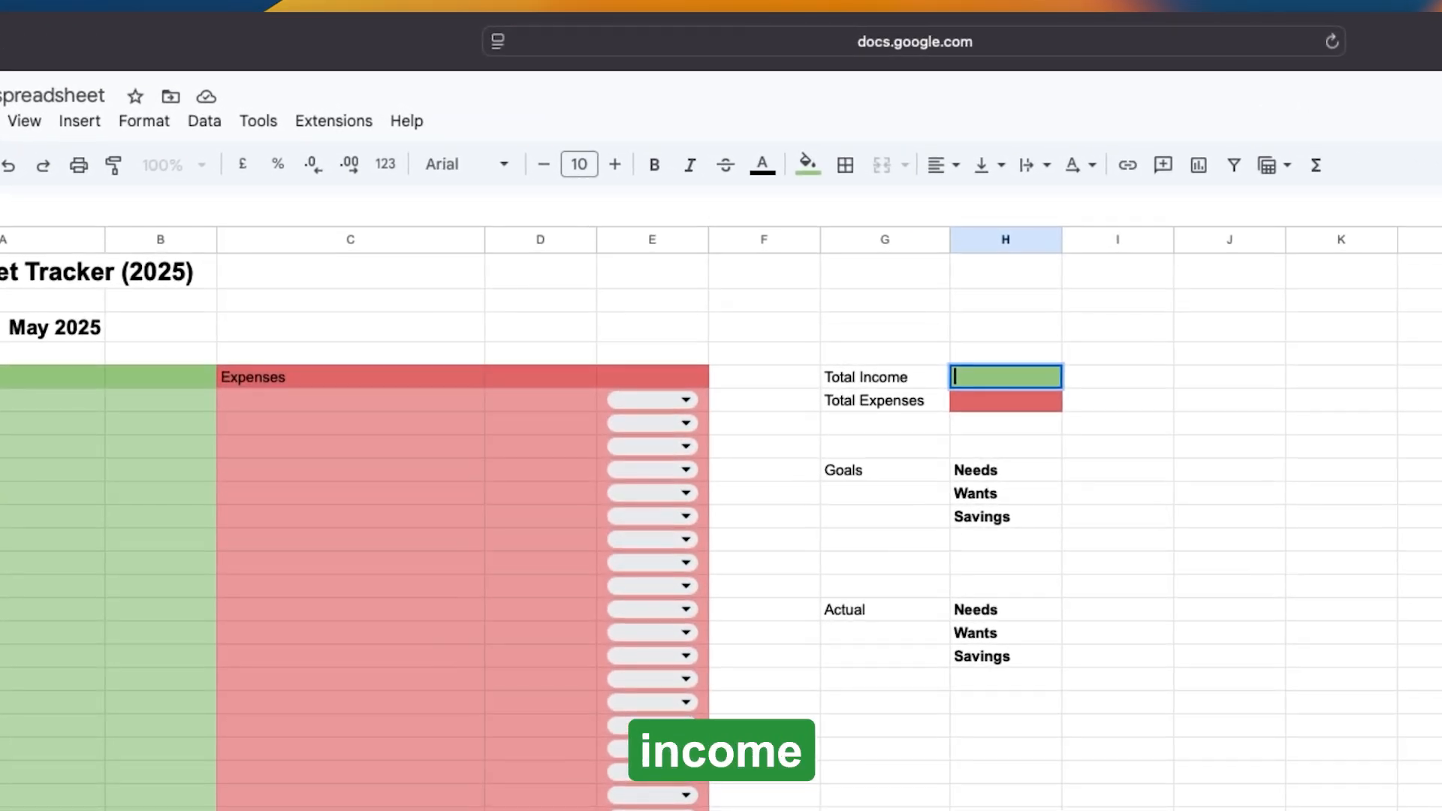
pyautogui.write('=')
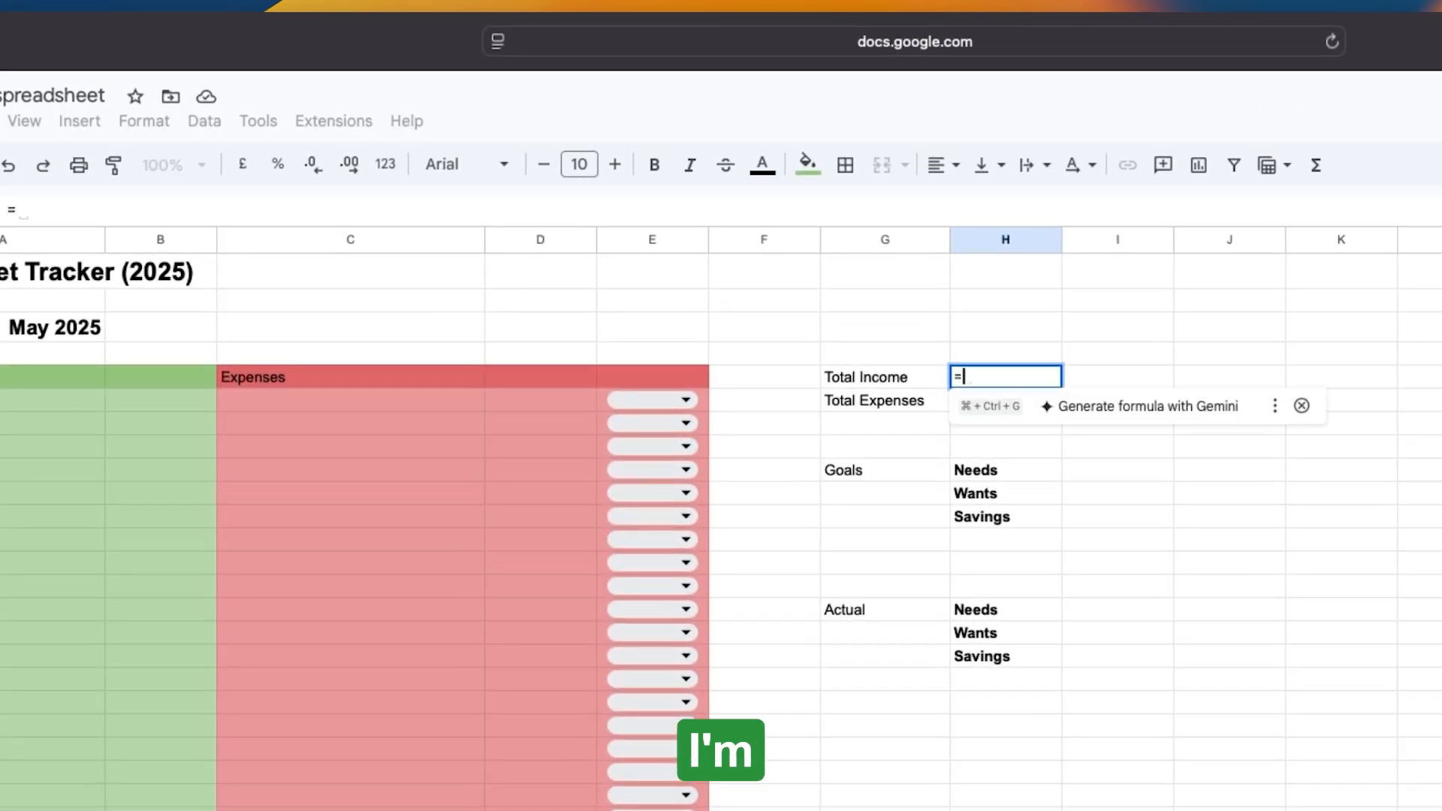
pyautogui.write('SUM(')
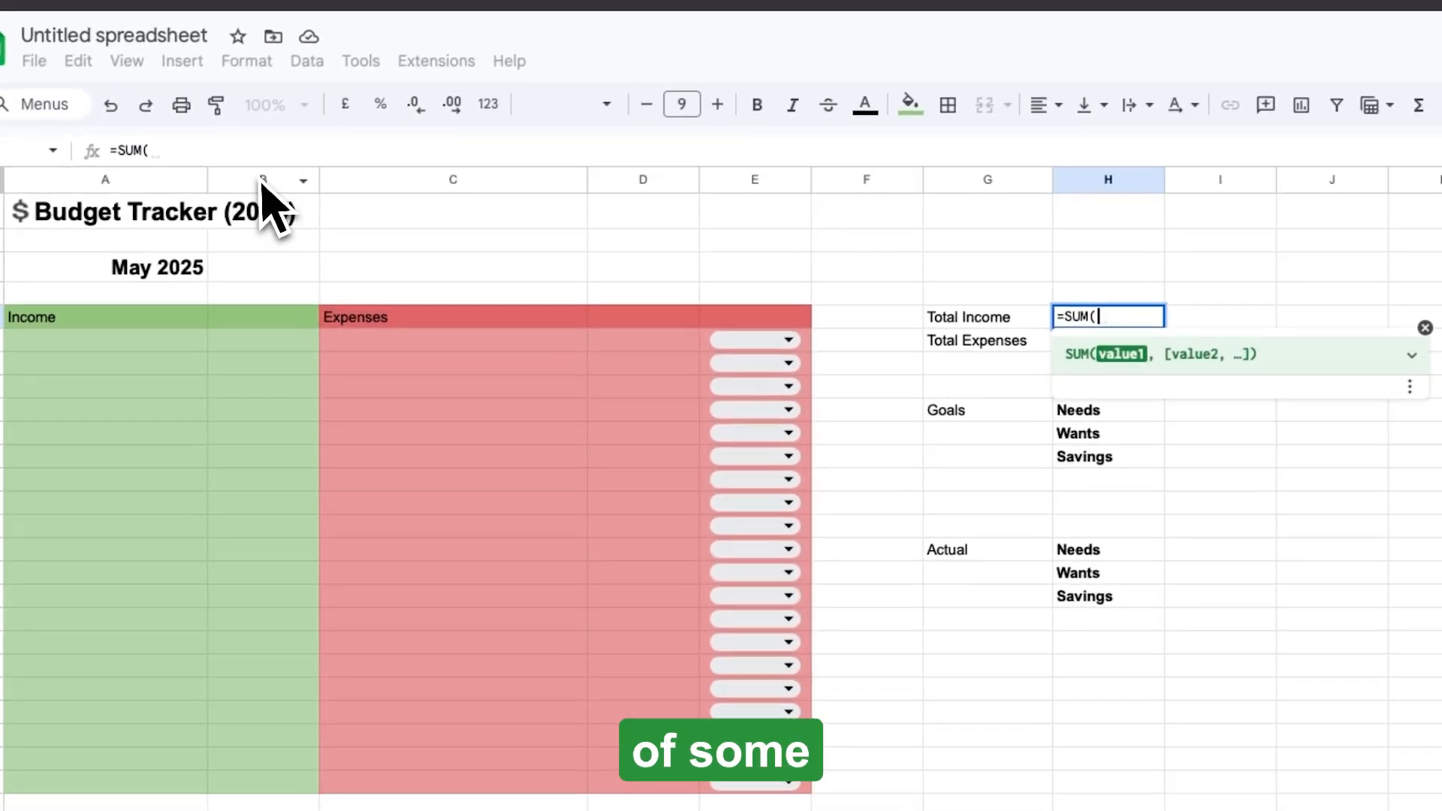
pyautogui.click(159, 238)
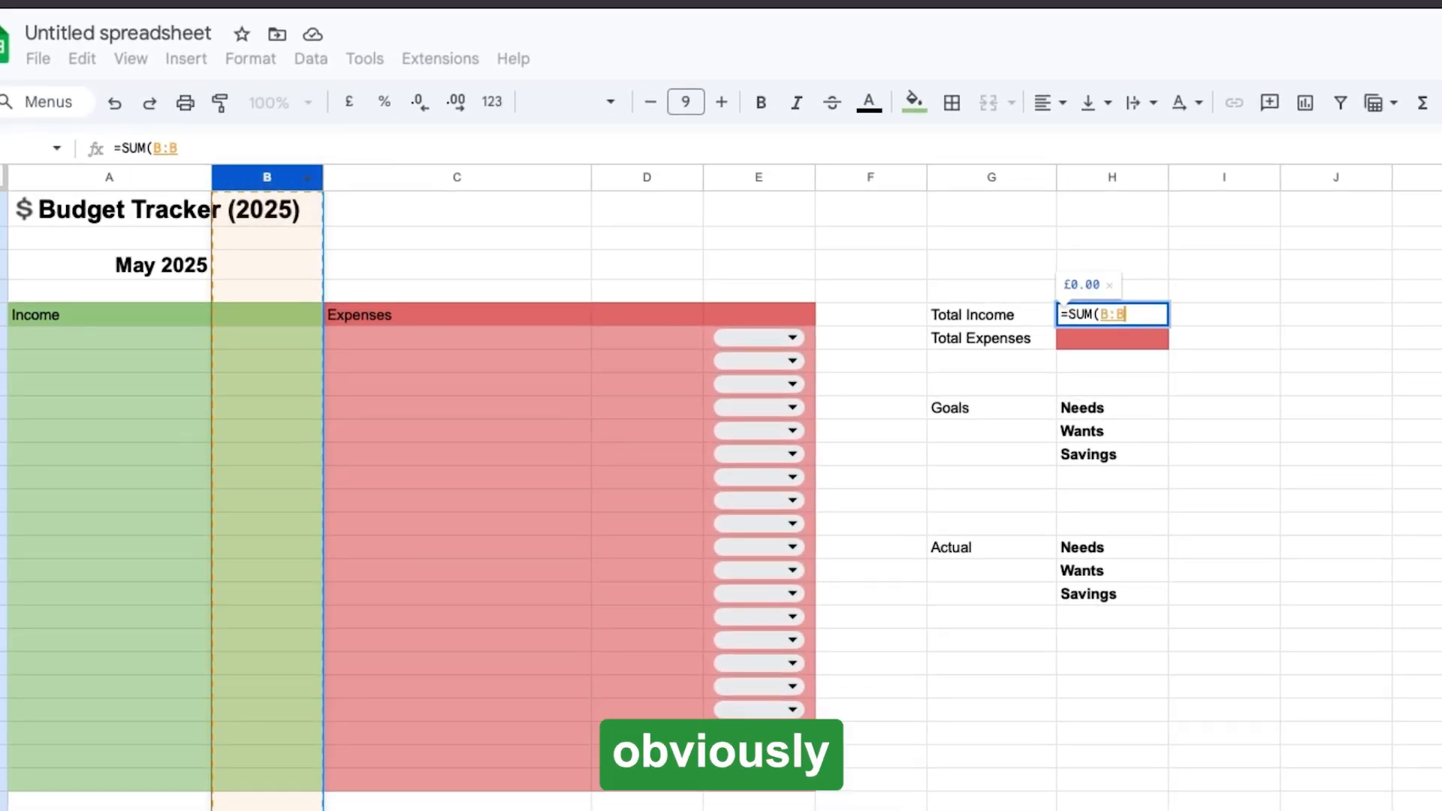
pyautogui.press('Return')
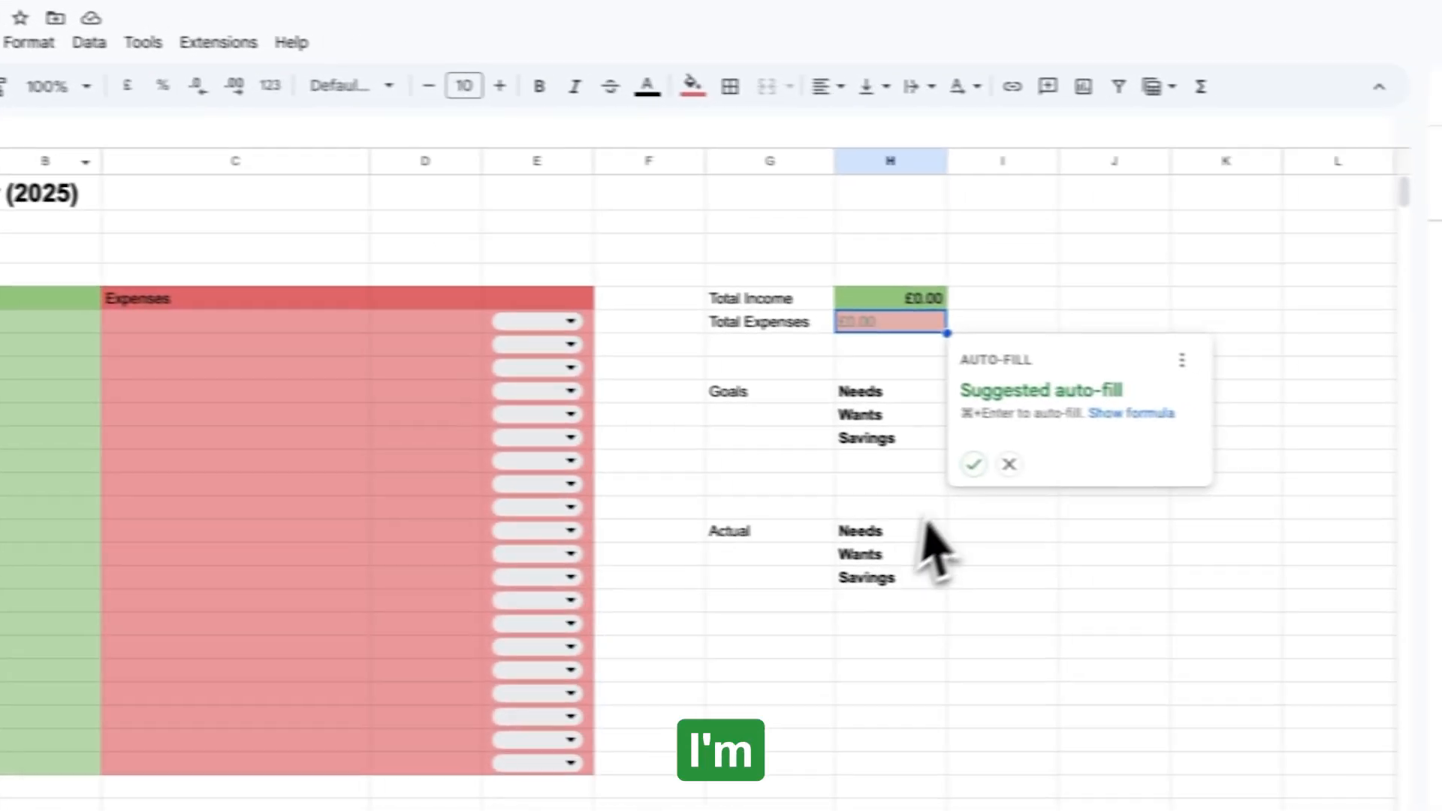
# Calculate Total Expenses in H6 with the formula =SUM(D:D).
pyautogui.write('=su')
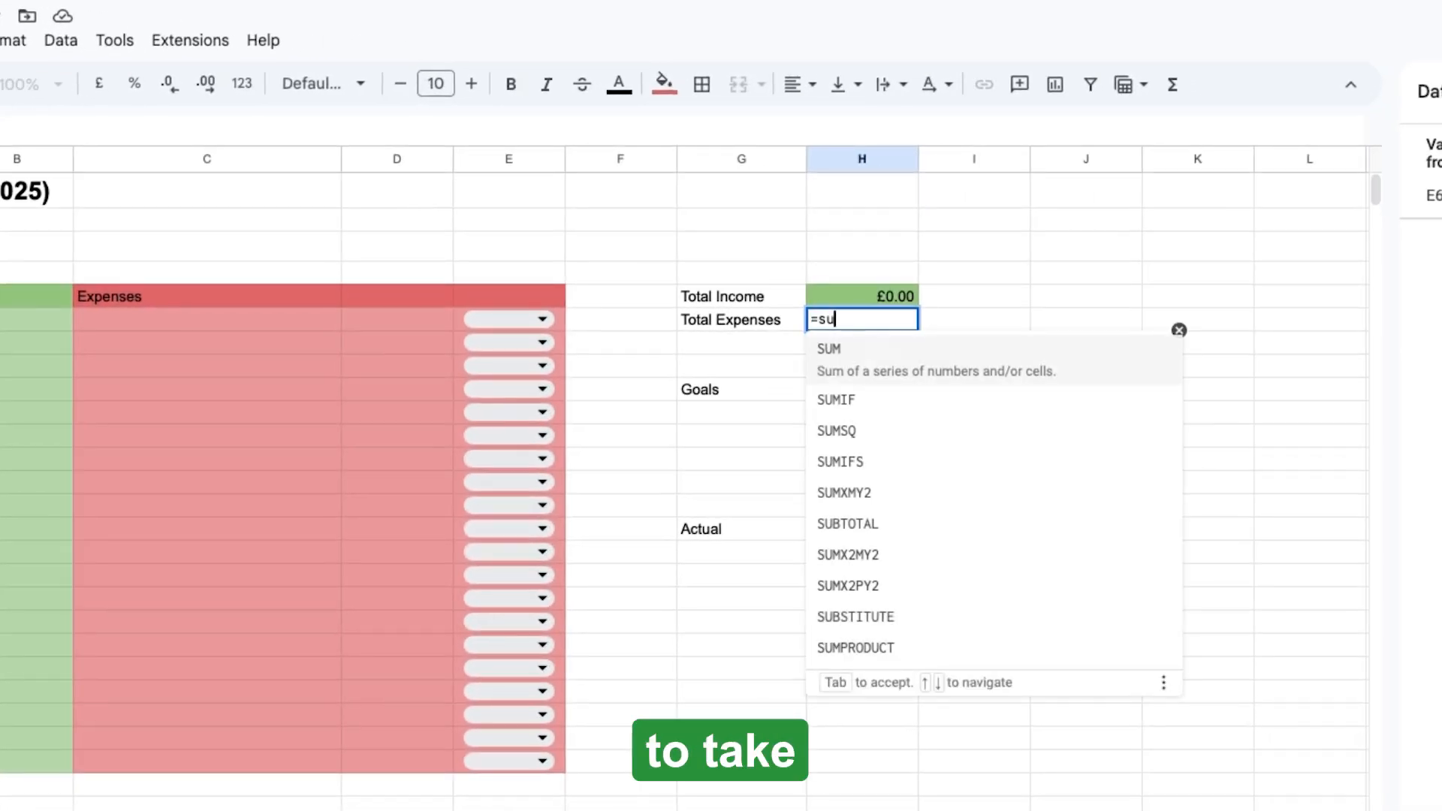
pyautogui.click(901, 368)
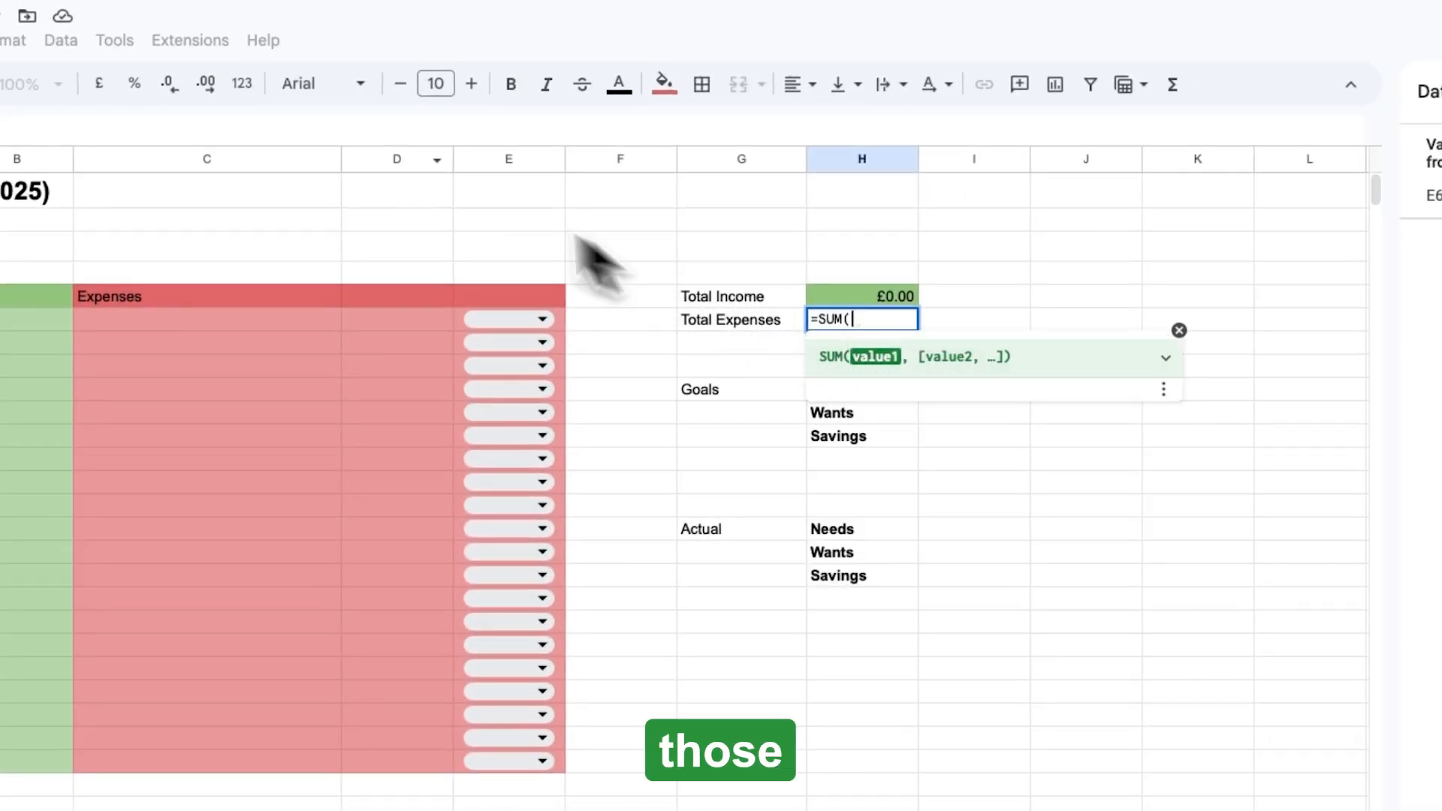
pyautogui.click(400, 157)
pyautogui.write(')')
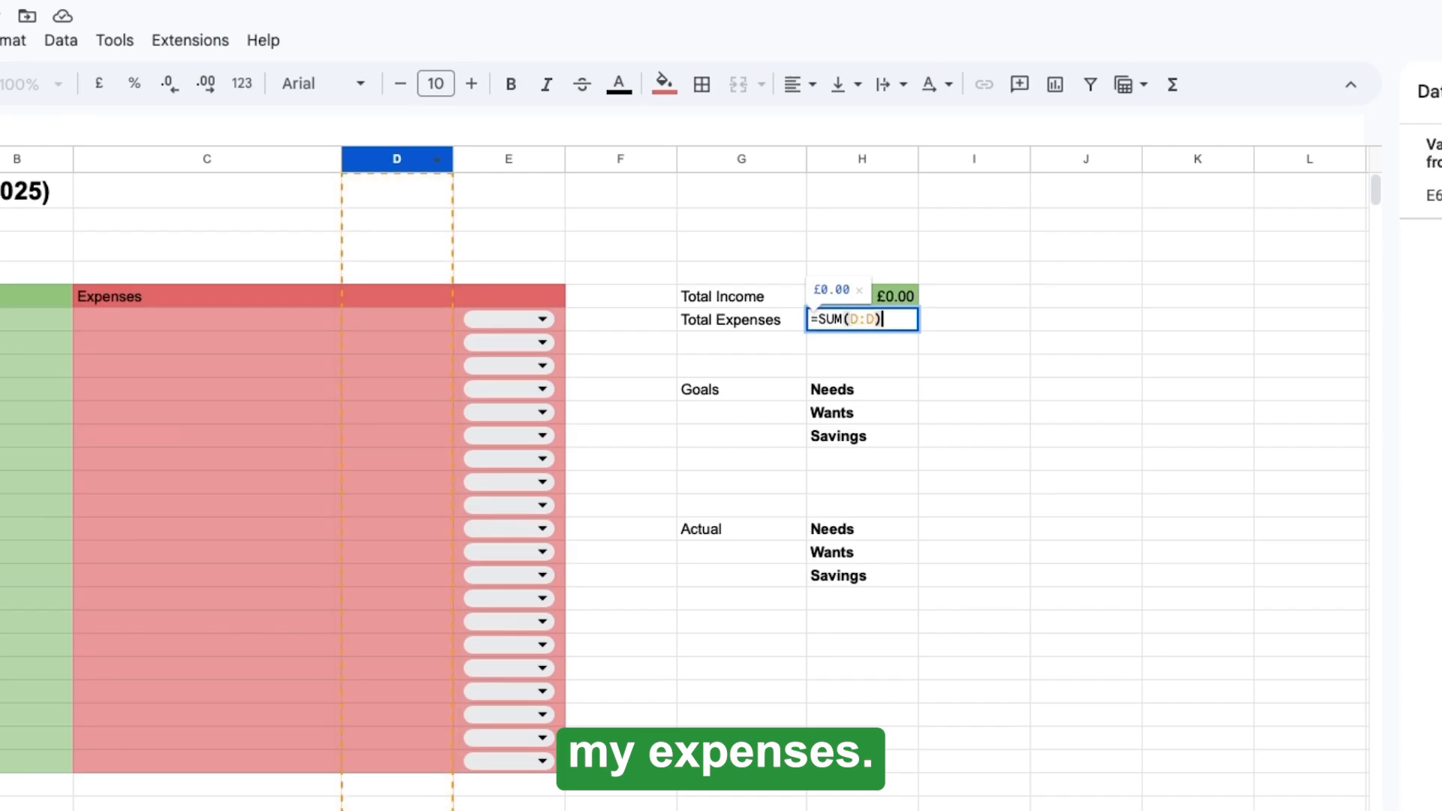
pyautogui.press('Return')
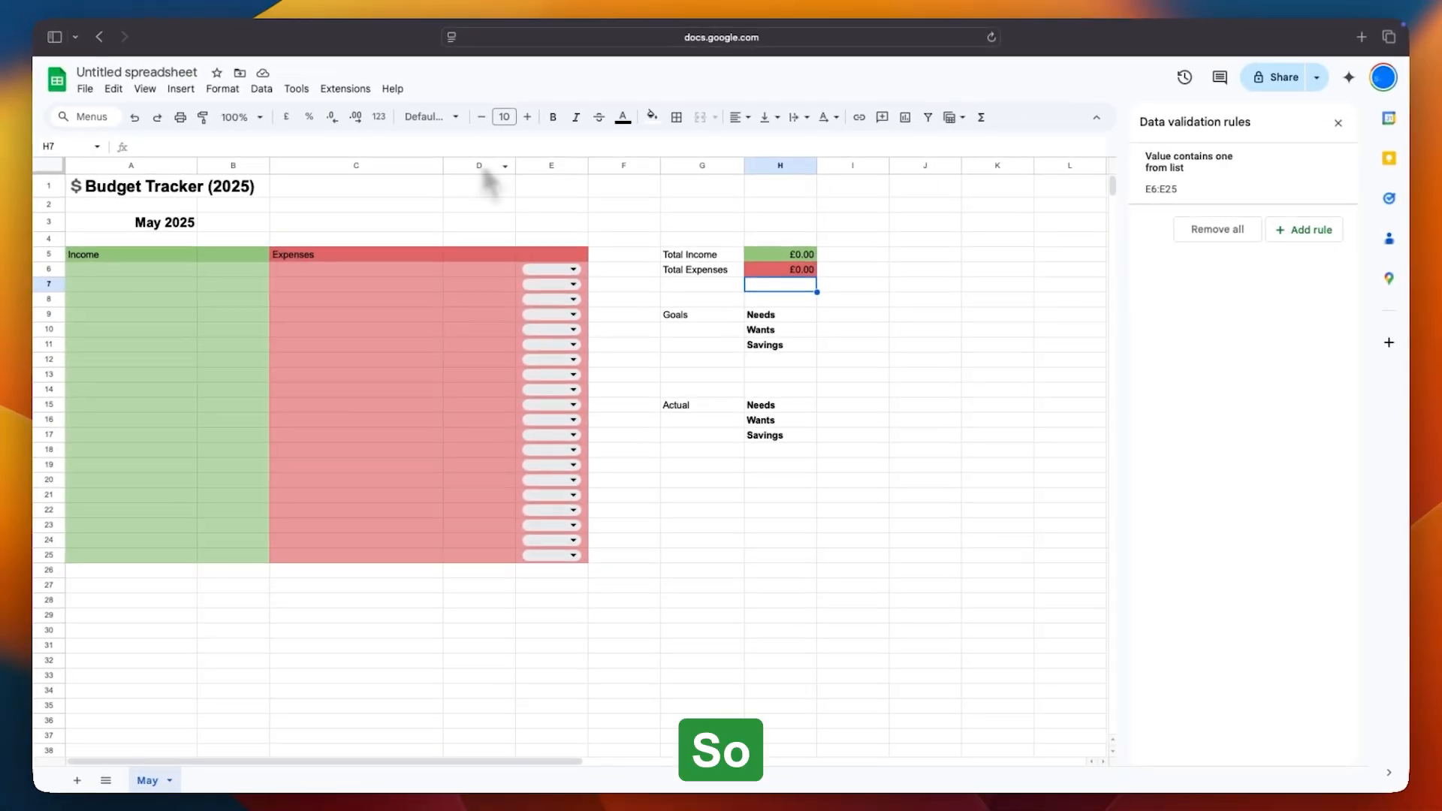
# Test the income total by entering 10, 20 and 30 in B6:B8, and undo these entries.
pyautogui.click(18, 319)
pyautogui.write('10')
pyautogui.press('Return')
pyautogui.write('20')
pyautogui.press('Return')
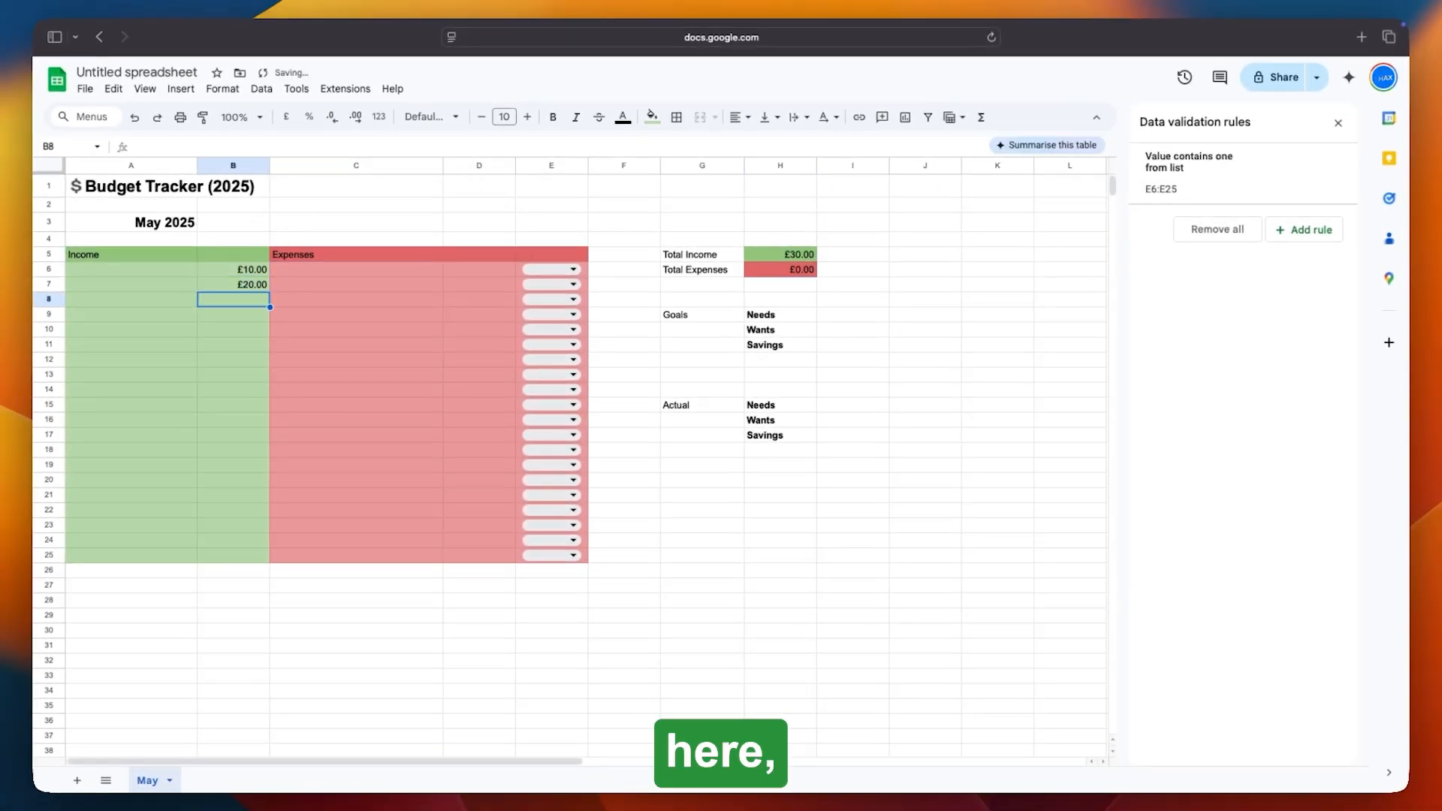
pyautogui.write('30')
pyautogui.press('Return')
pyautogui.press('super+z')
pyautogui.press('super+z')
pyautogui.press('super+z')
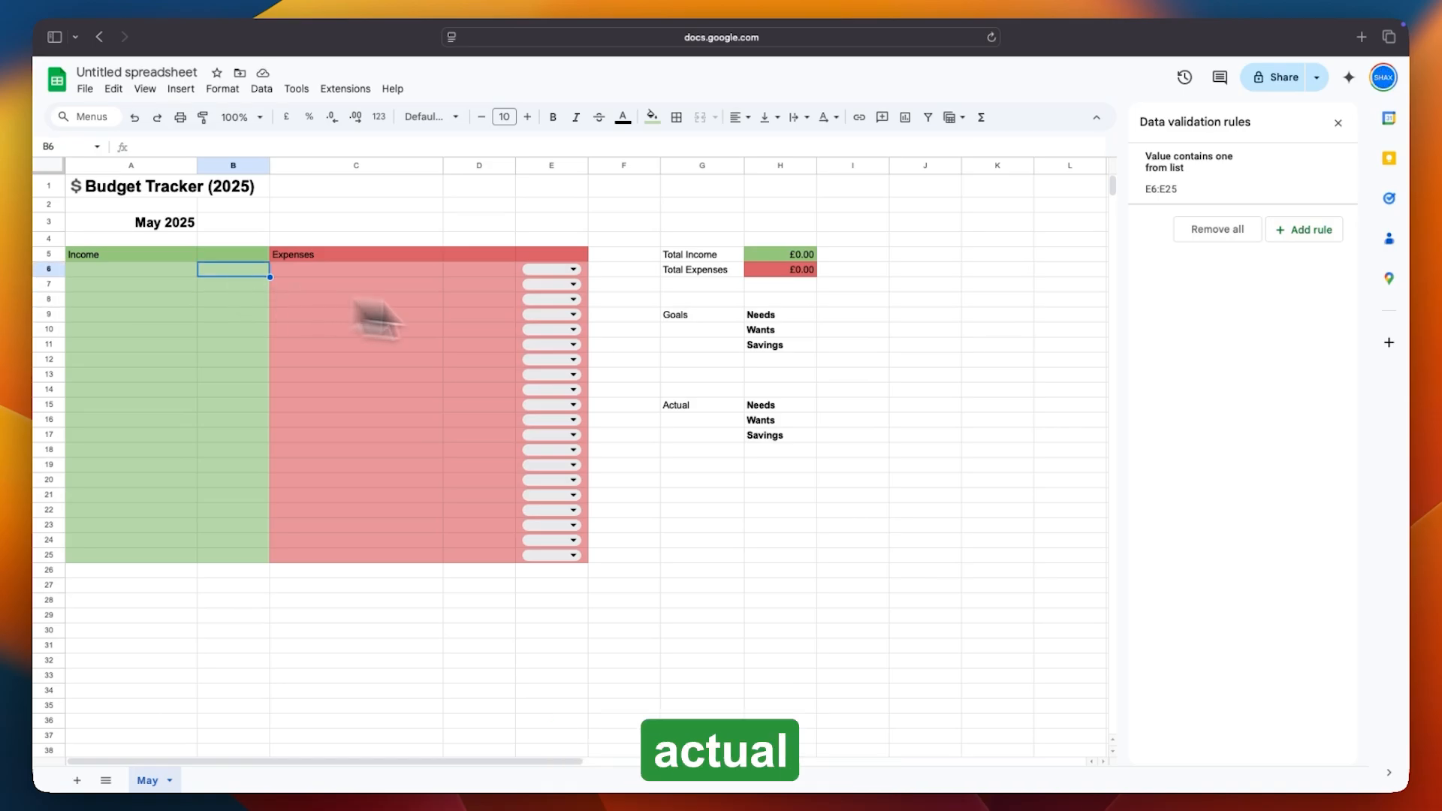
# Format column I as percentages and enter goals of 50 for needs, 30 for wants and 20 for savings in I9:I11.
pyautogui.click(859, 167)
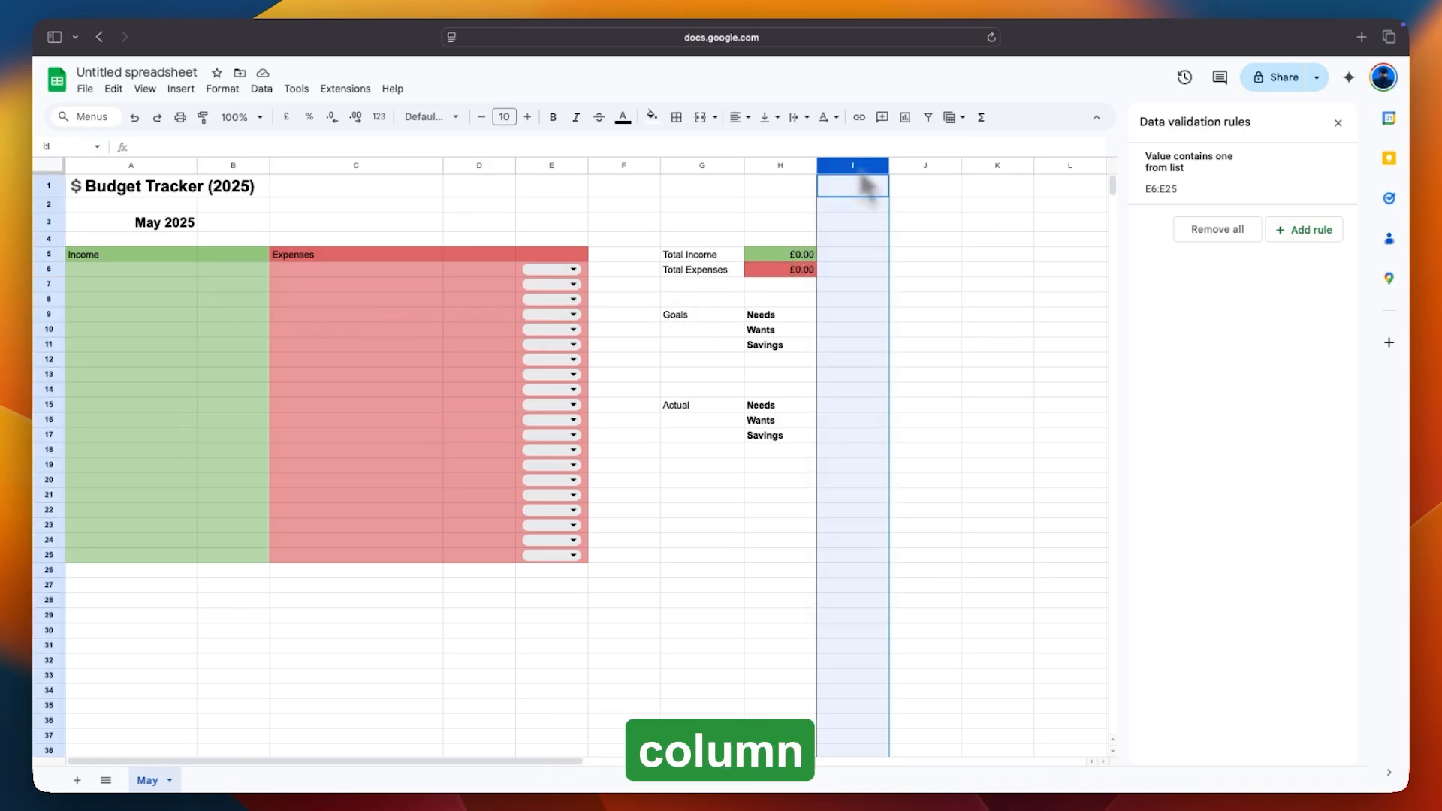
pyautogui.click(309, 116)
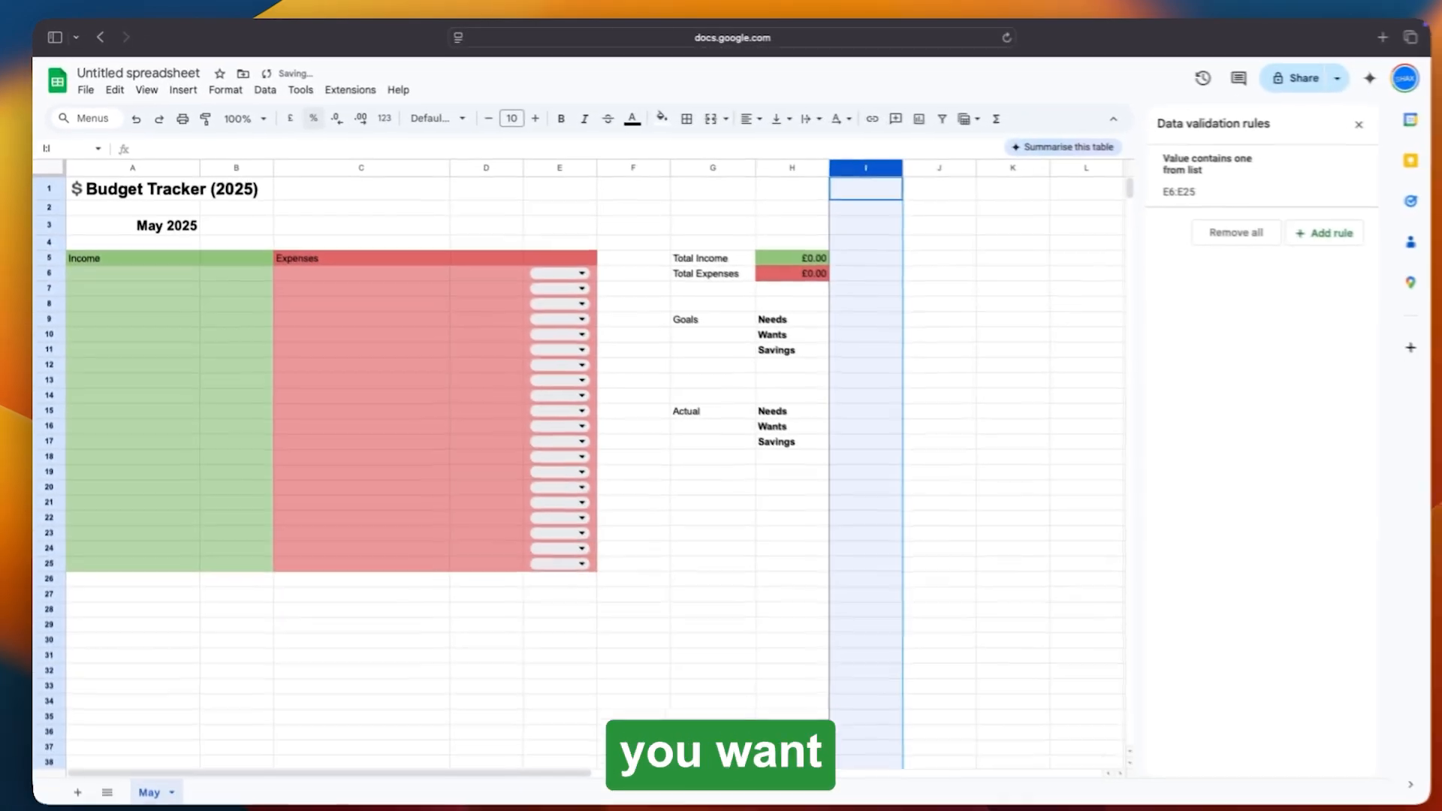
pyautogui.click(1289, 472)
pyautogui.write('50')
pyautogui.press('Return')
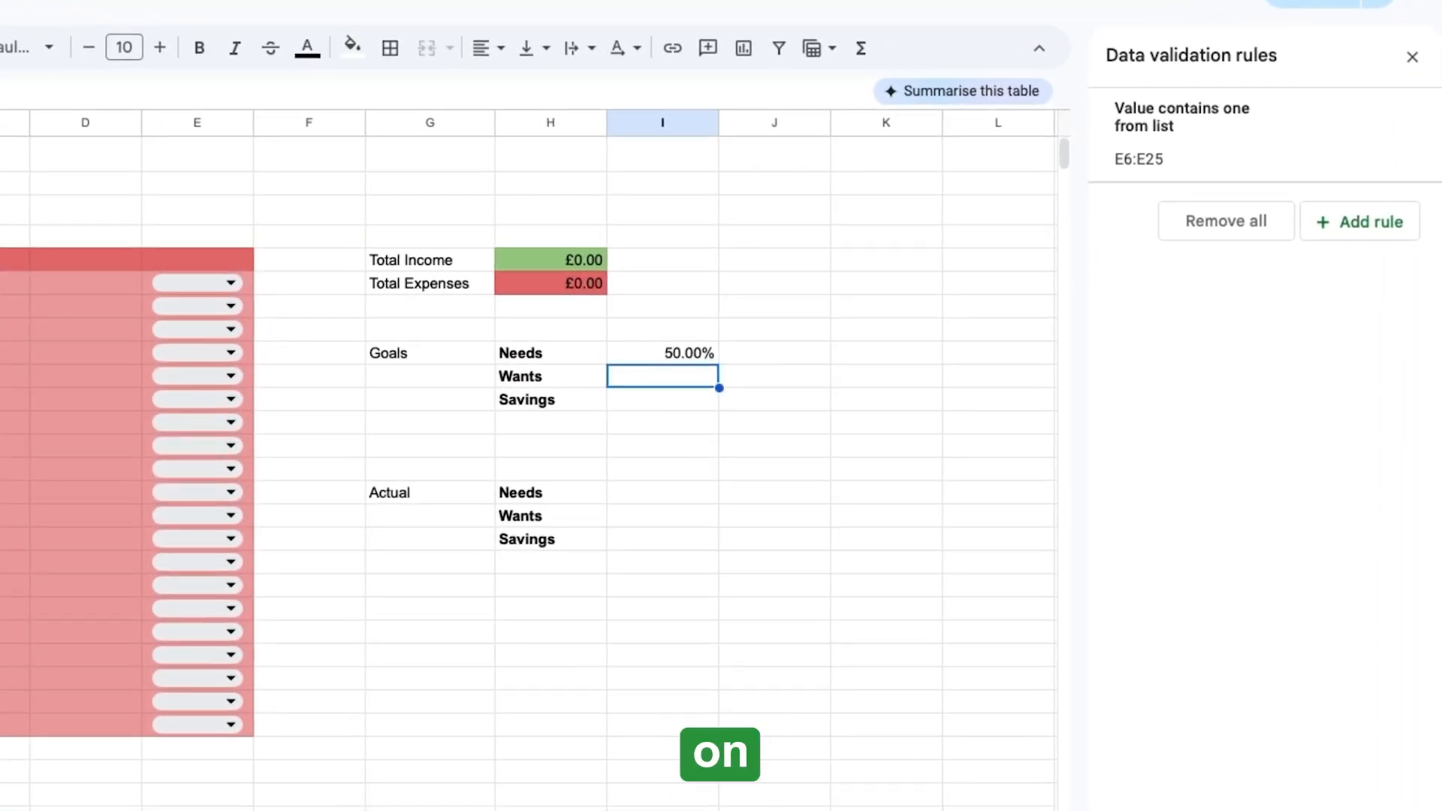
pyautogui.write('30')
pyautogui.press('Return')
pyautogui.write('20')
pyautogui.press('Return')
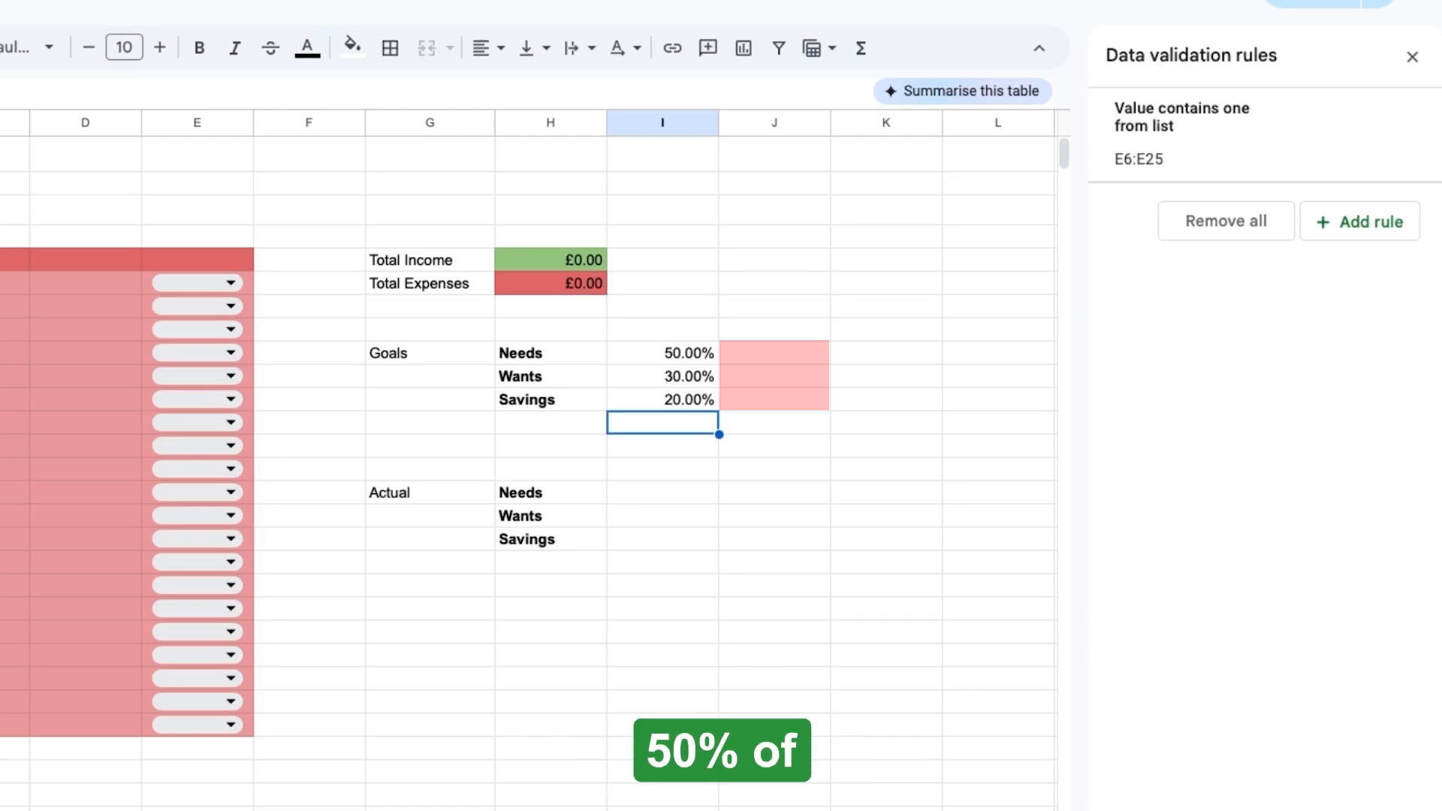
# Calculate the needs goal amount in J9 by multiplying total income by its percentage, =H5*I9.
pyautogui.click(781, 356)
pyautogui.write('=')
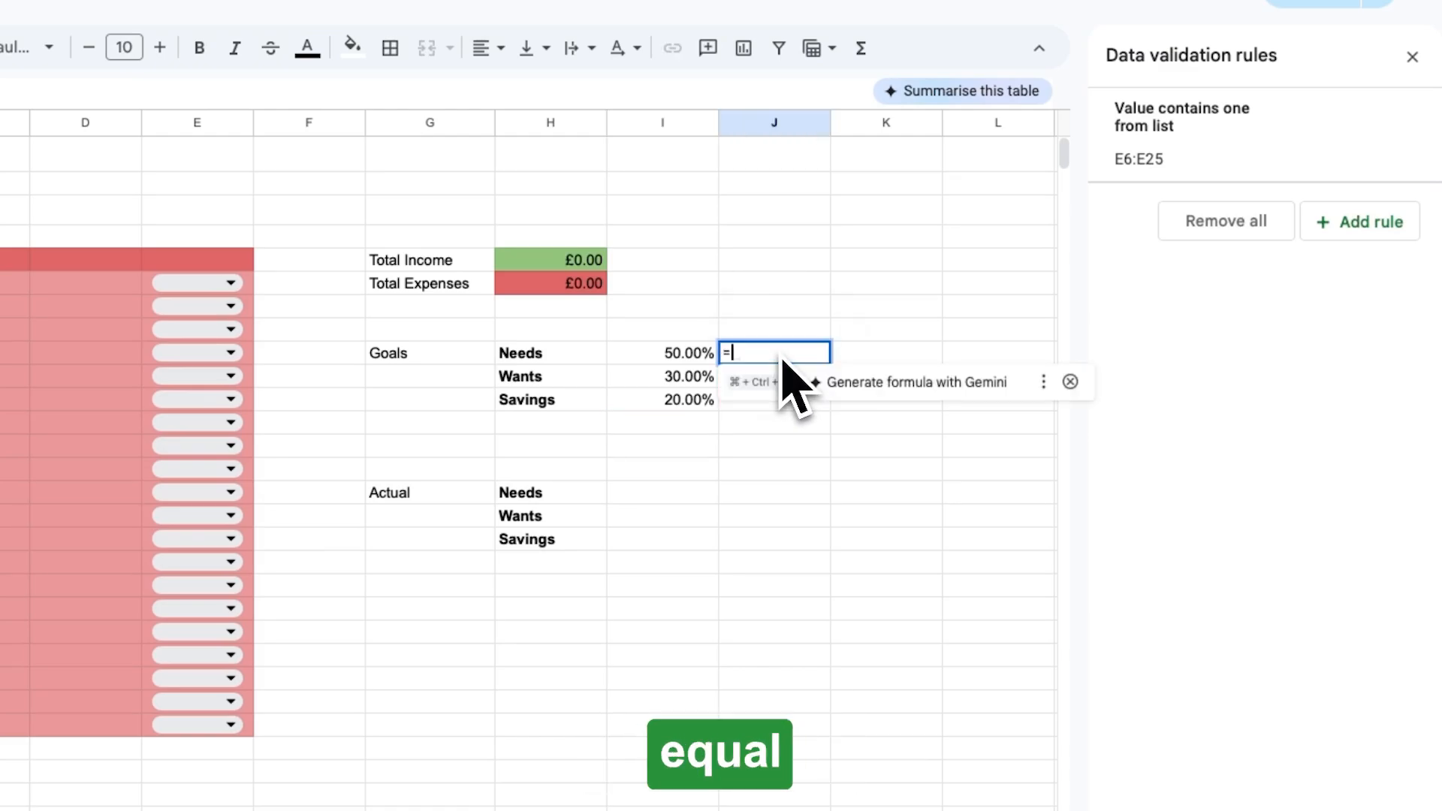
pyautogui.click(579, 263)
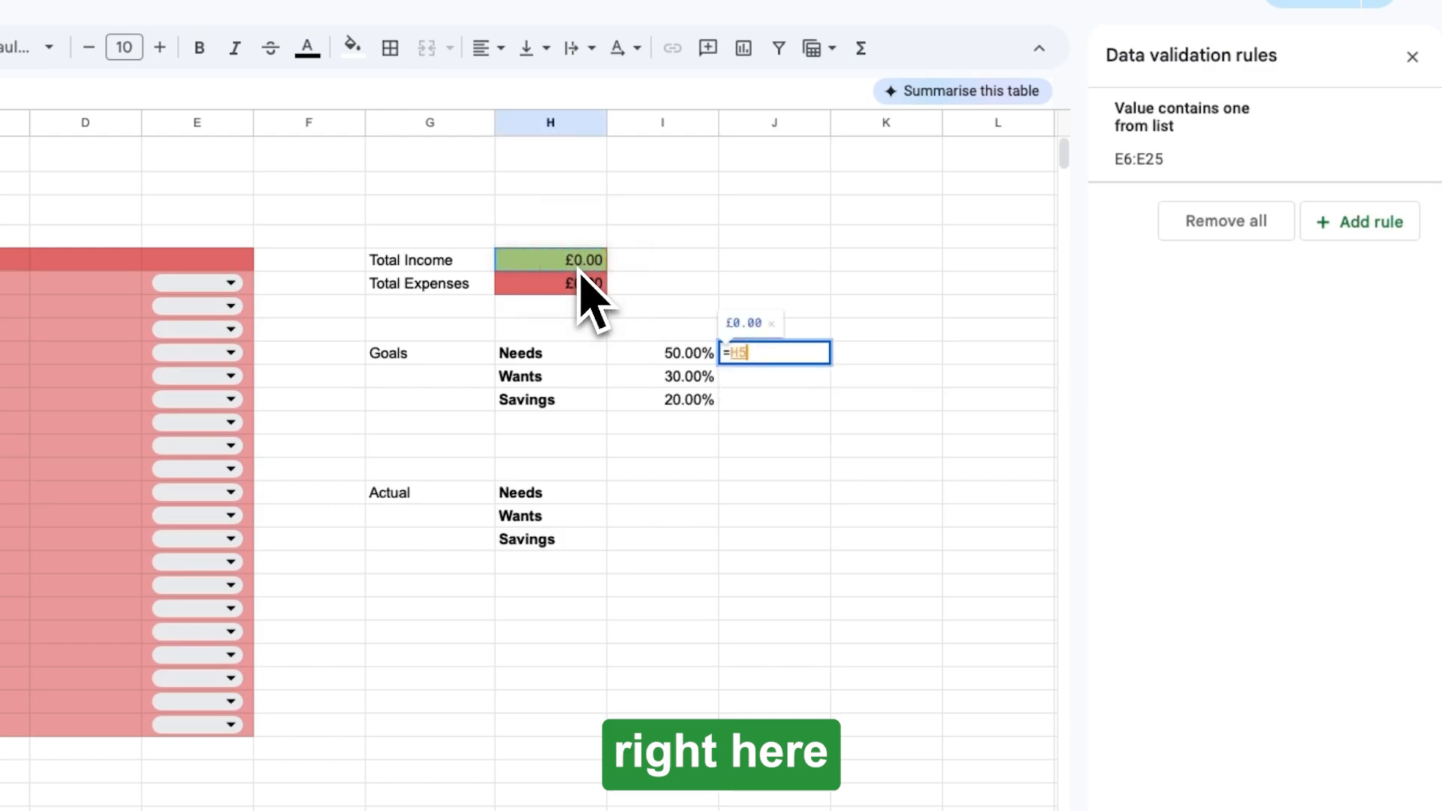
pyautogui.write('*')
pyautogui.click(652, 354)
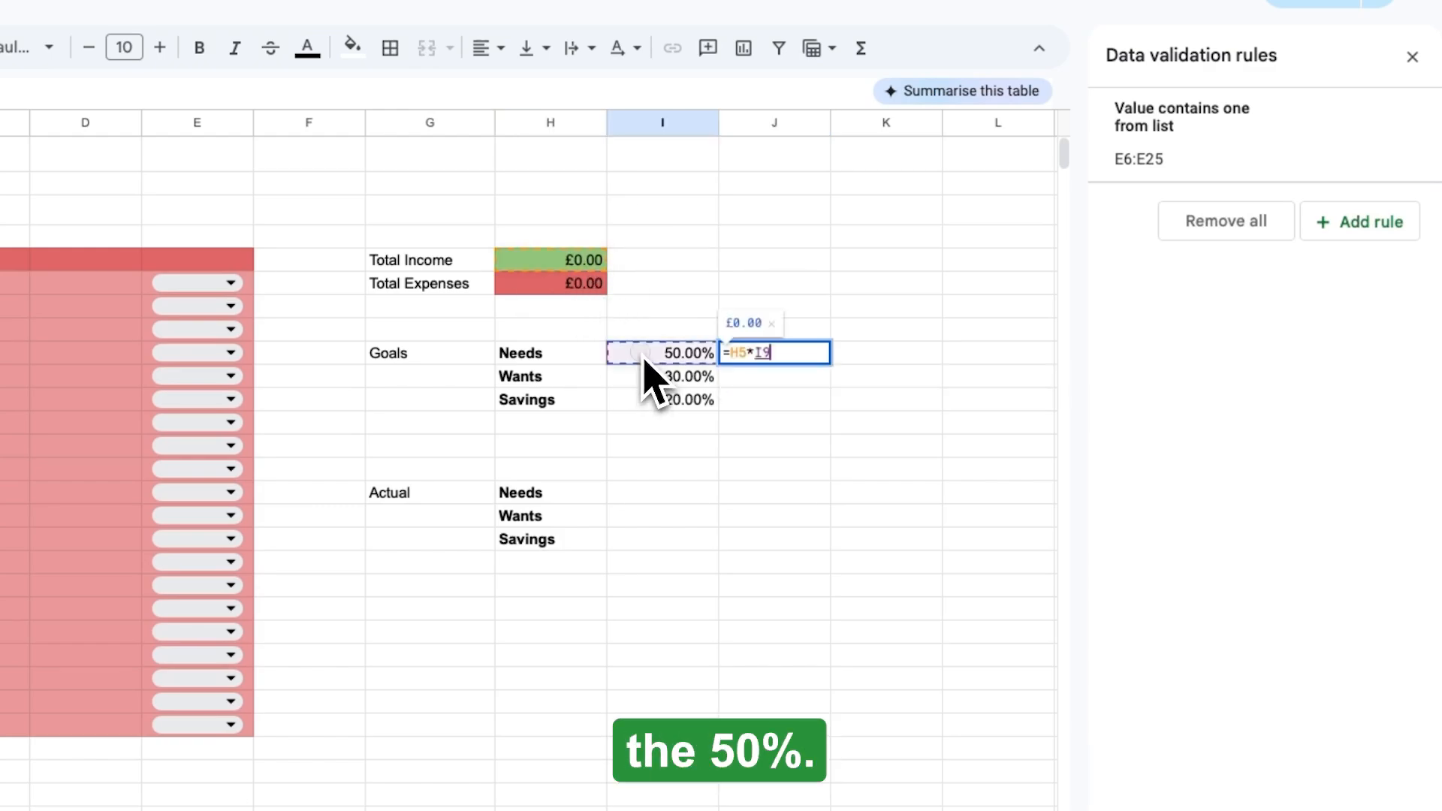
pyautogui.press('Return')
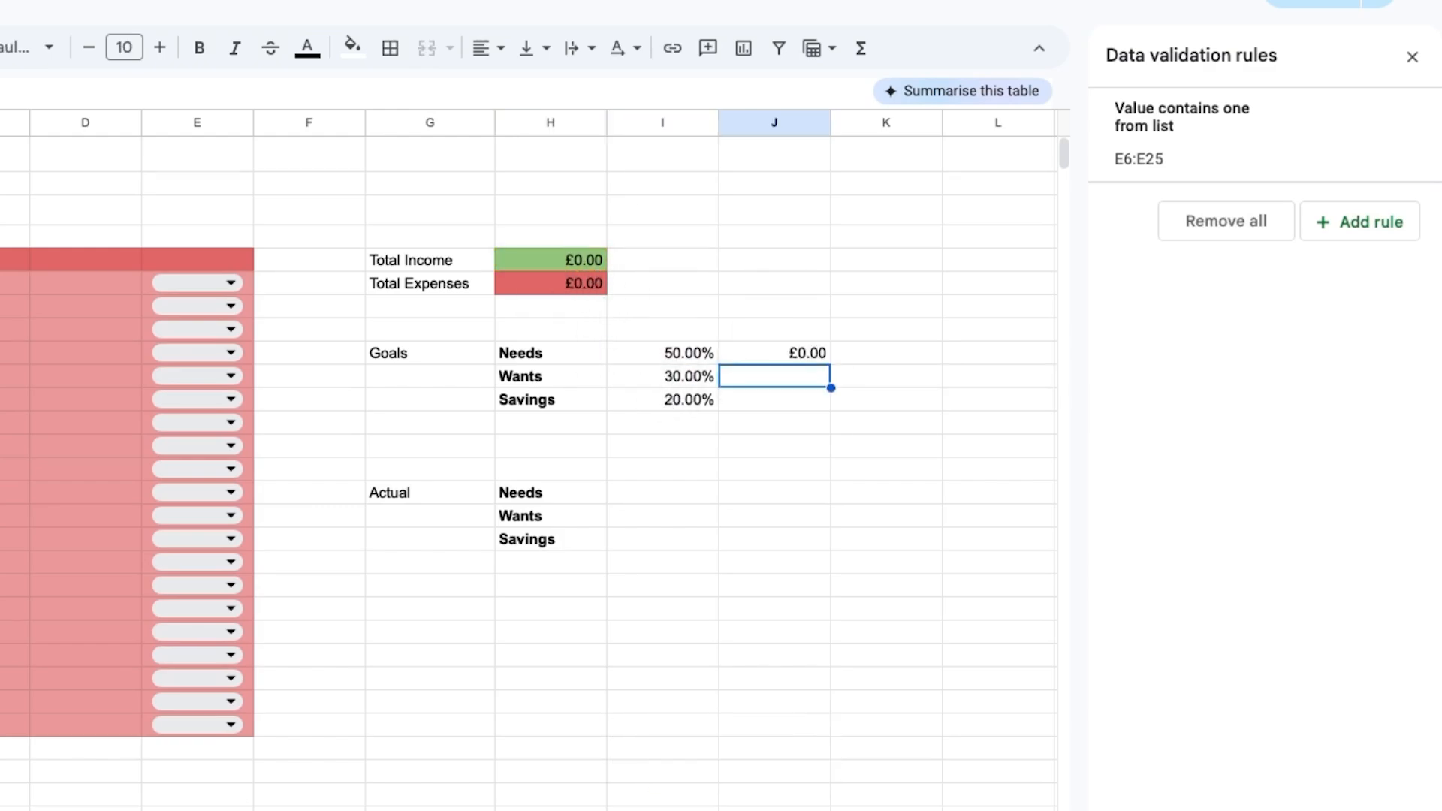
# Calculate the wants goal in J10 with =H5*I10, and accept the suggested formula for the savings goal in J11.
pyautogui.write('=')
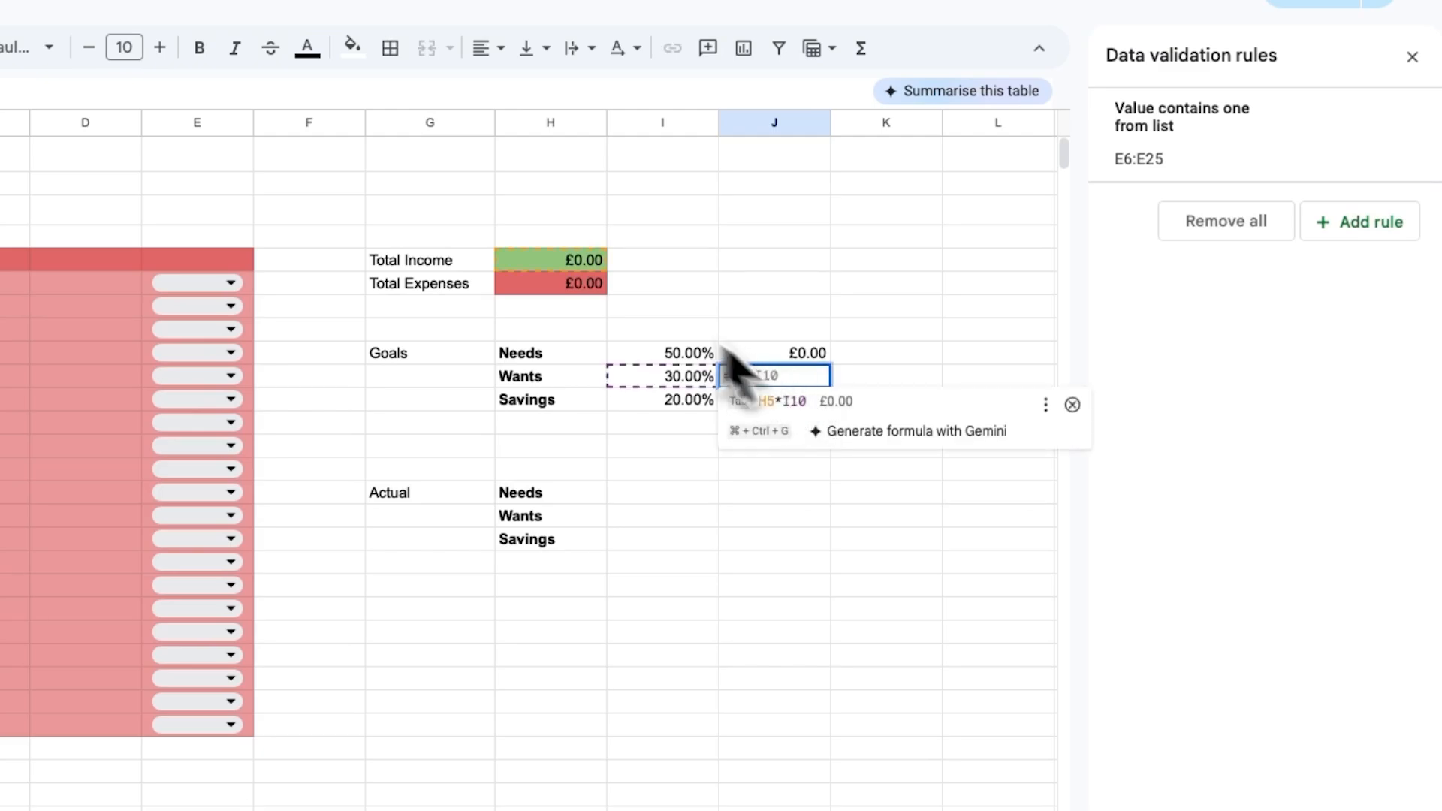
pyautogui.click(563, 264)
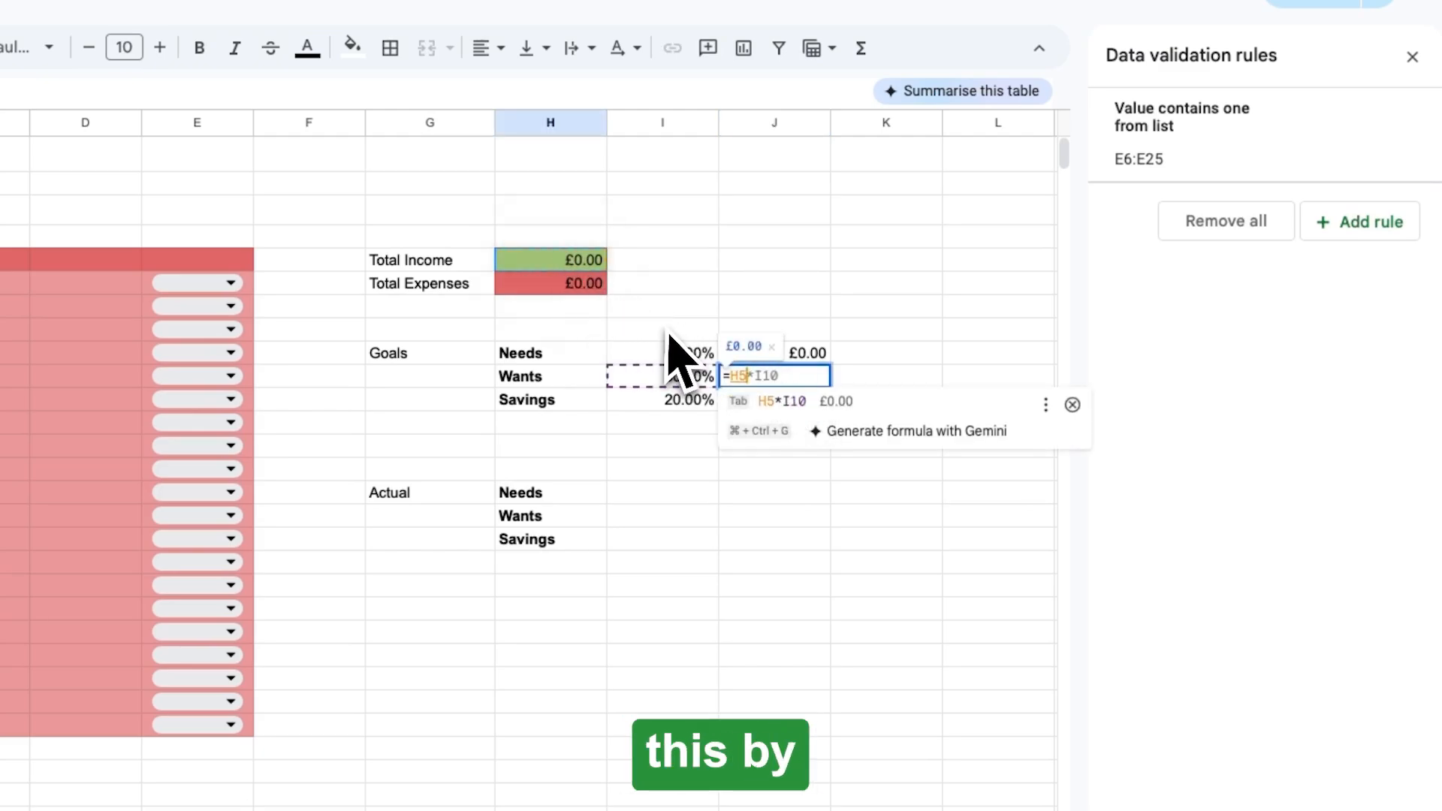
pyautogui.write('*')
pyautogui.click(676, 379)
pyautogui.press('Return')
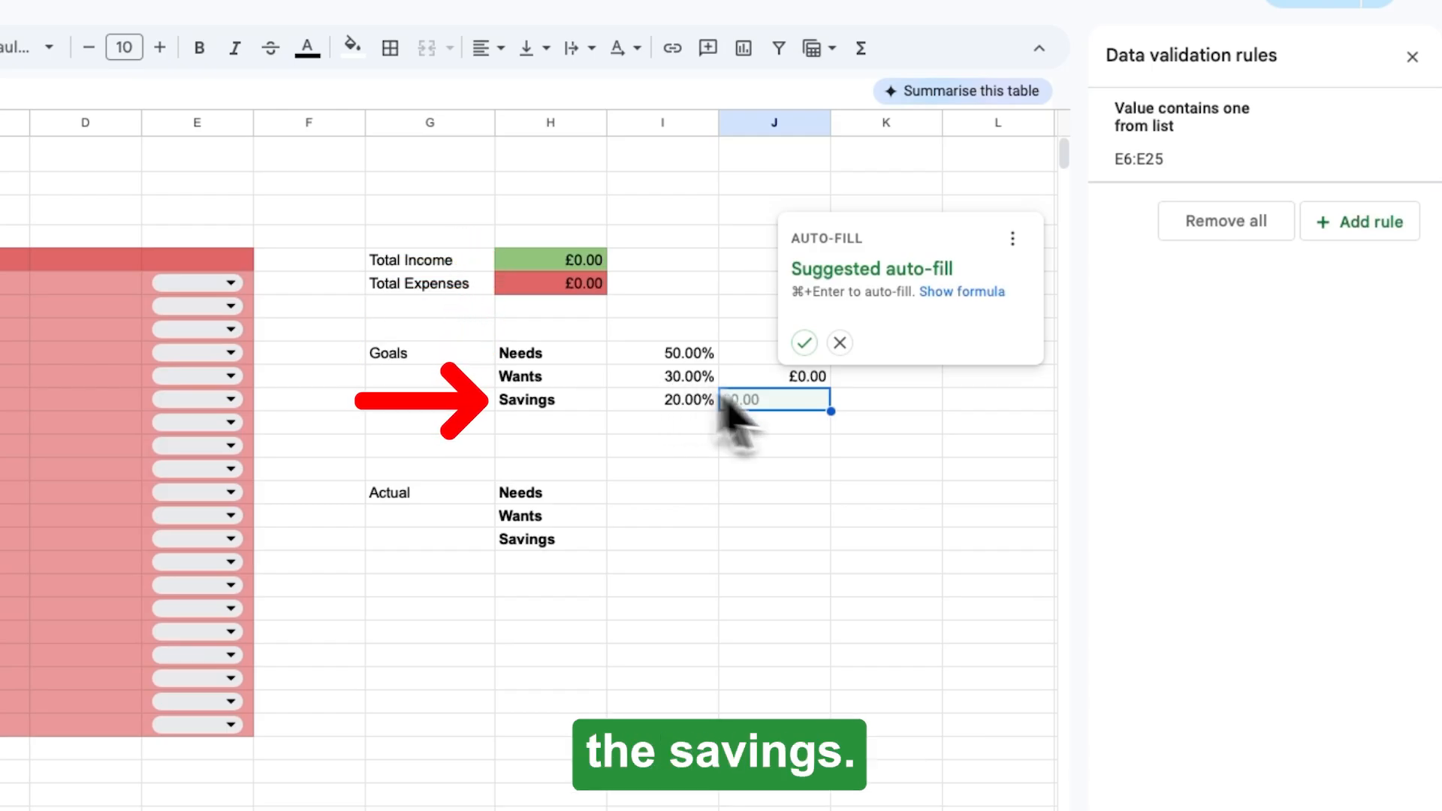
pyautogui.click(803, 342)
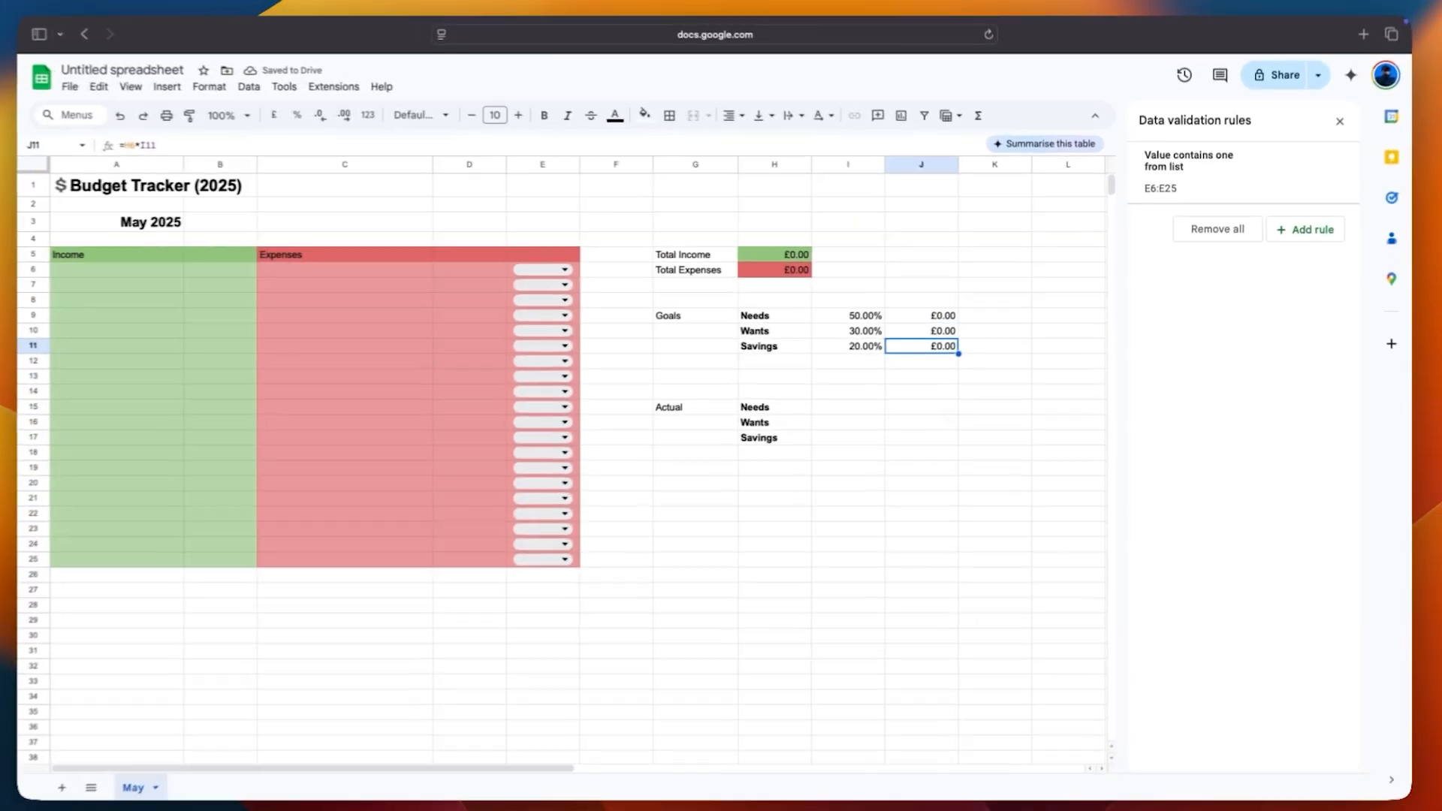
# Enter an income of 1000 in B6 and check the resulting goal amounts in J9:J11.
pyautogui.click(207, 272)
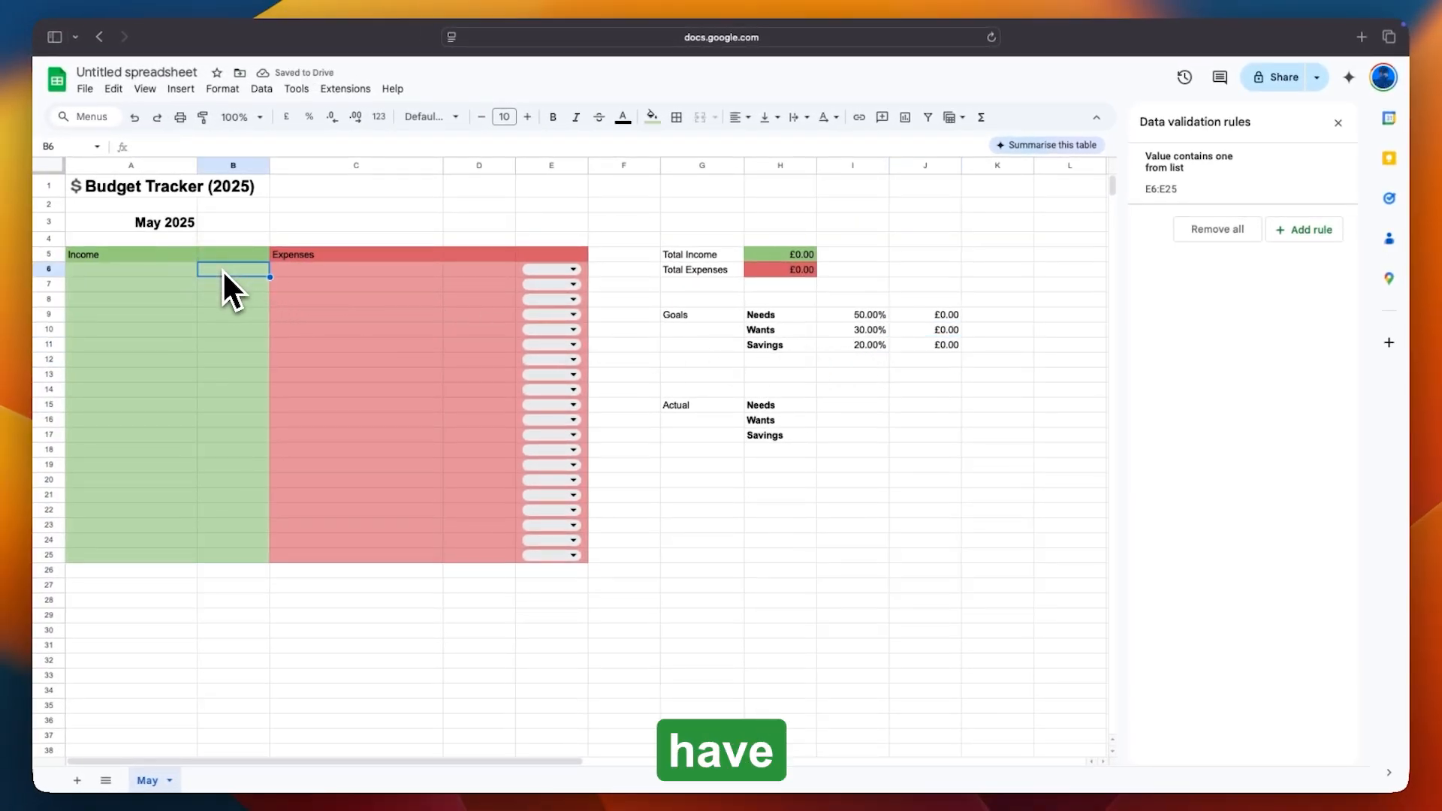
pyautogui.write('1000')
pyautogui.press('Return')
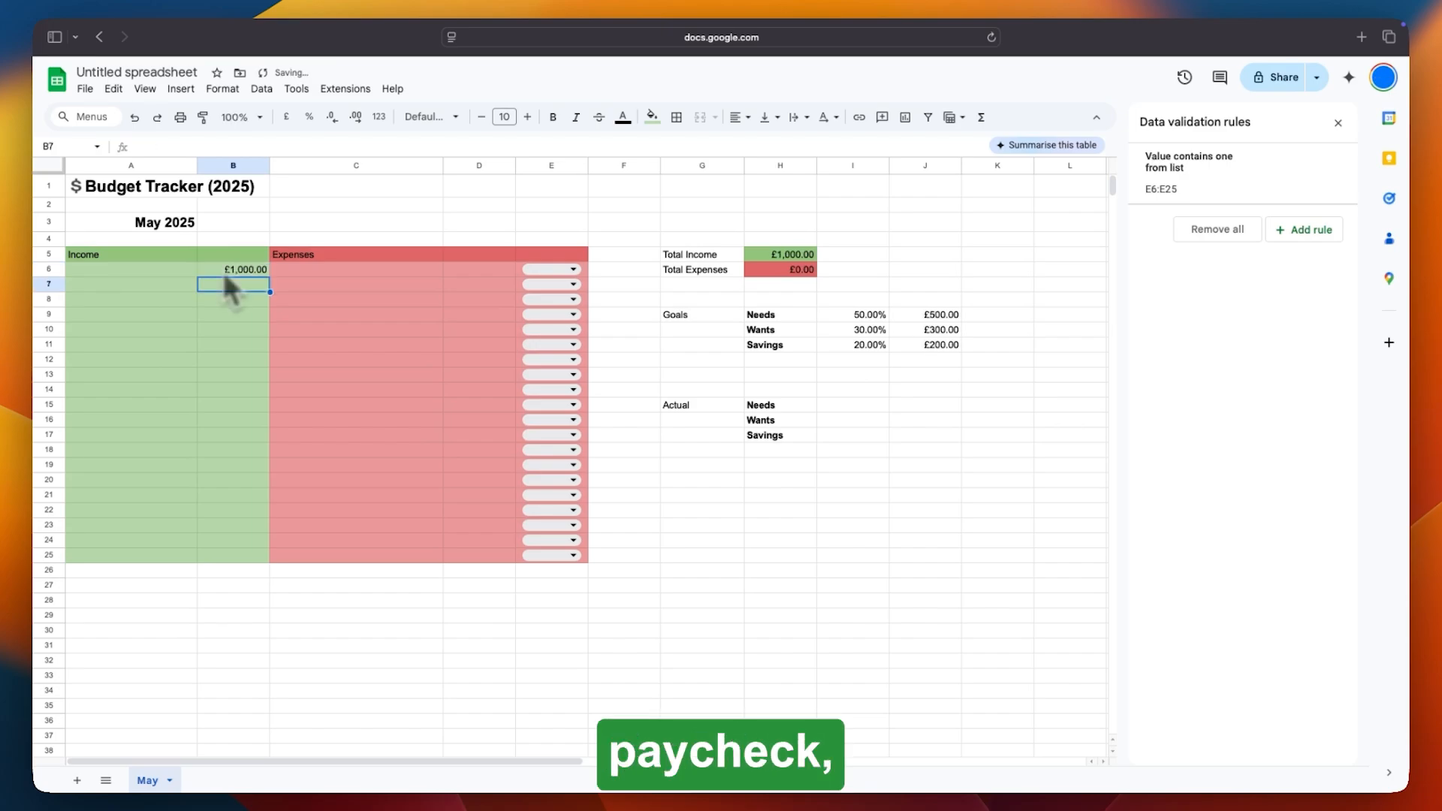
pyautogui.click(945, 316)
pyautogui.click(945, 331)
pyautogui.click(944, 346)
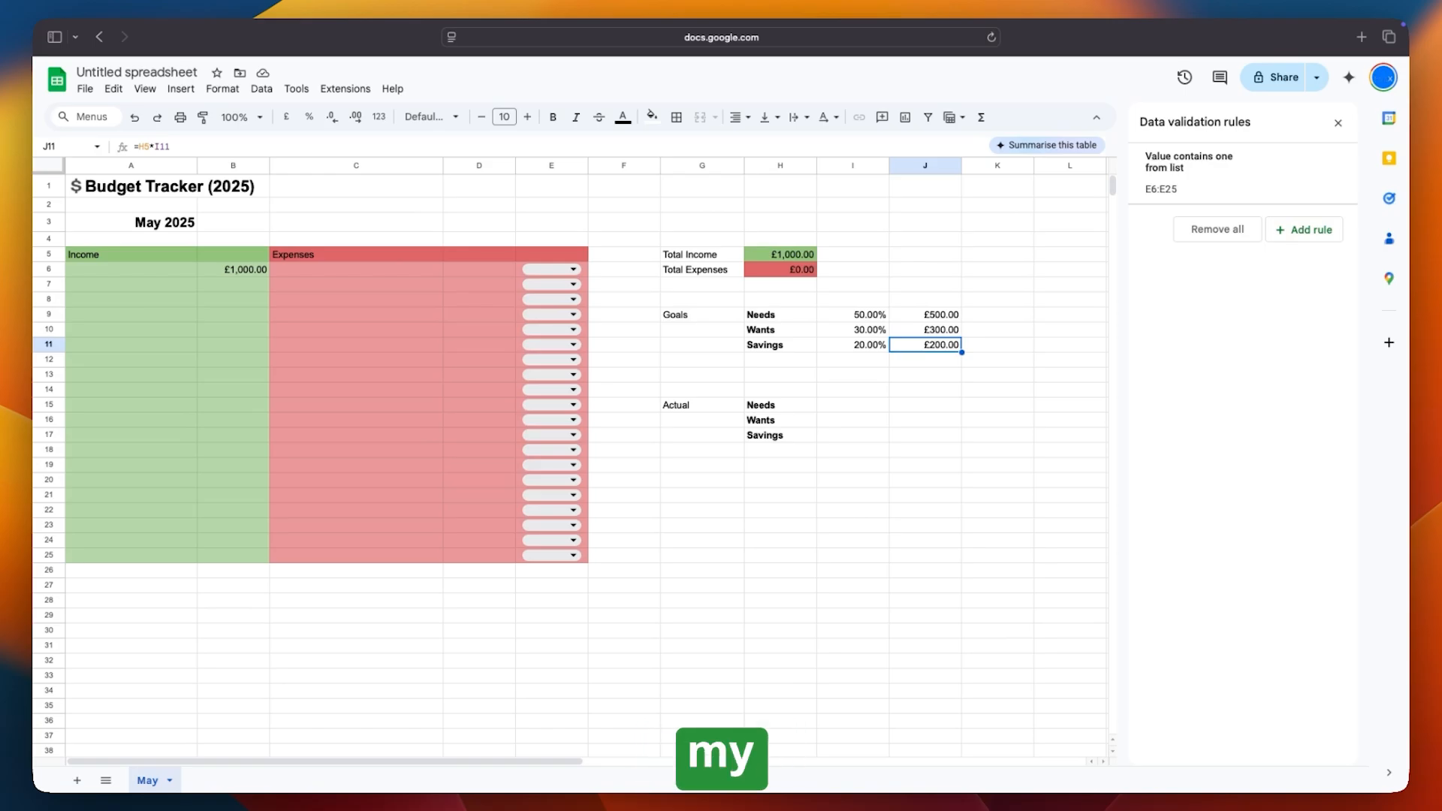
# Calculate actual needs spending in J15 with =SUMIF(E:E, "Needs", D:D), and format column J as currency.
pyautogui.click(927, 403)
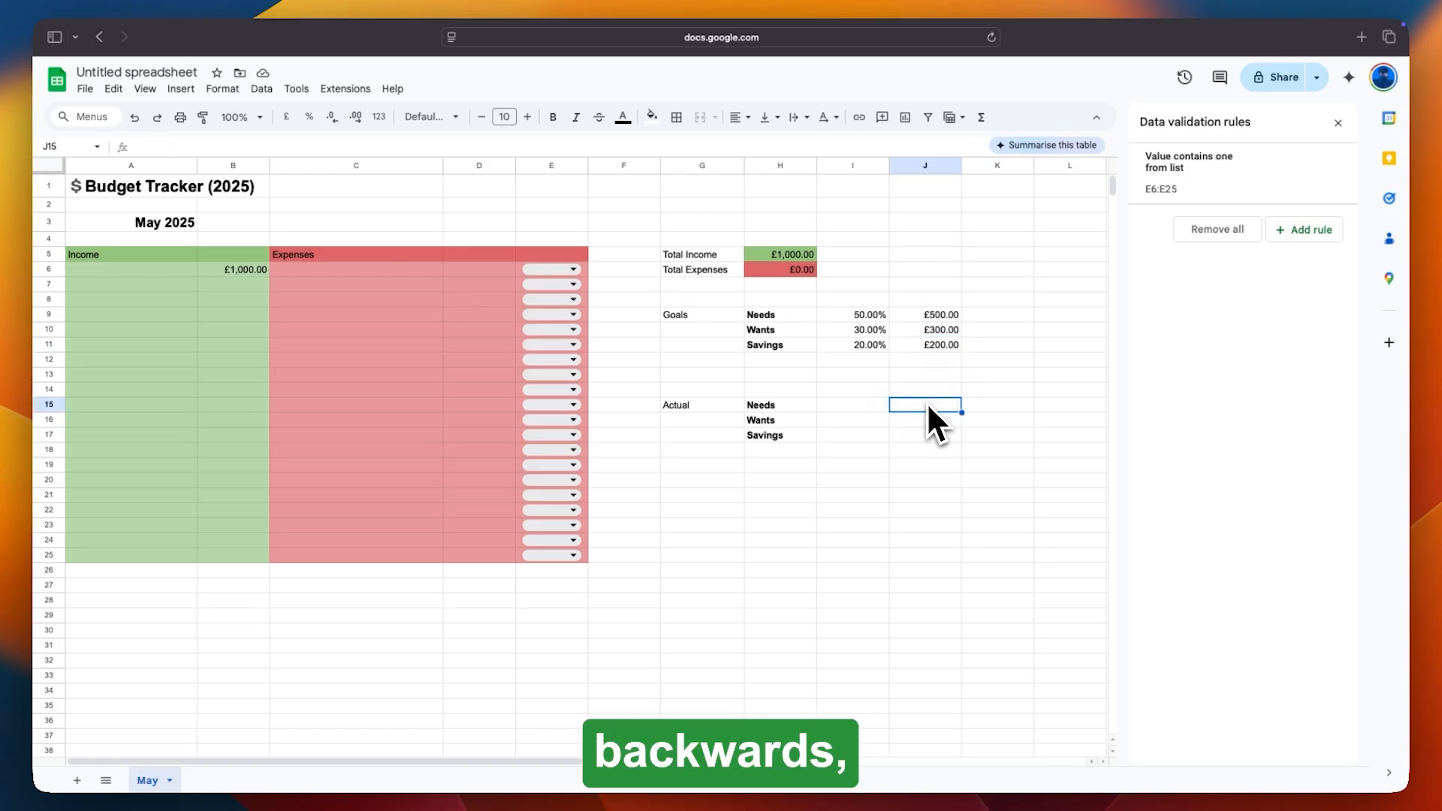
pyautogui.write('=sumi')
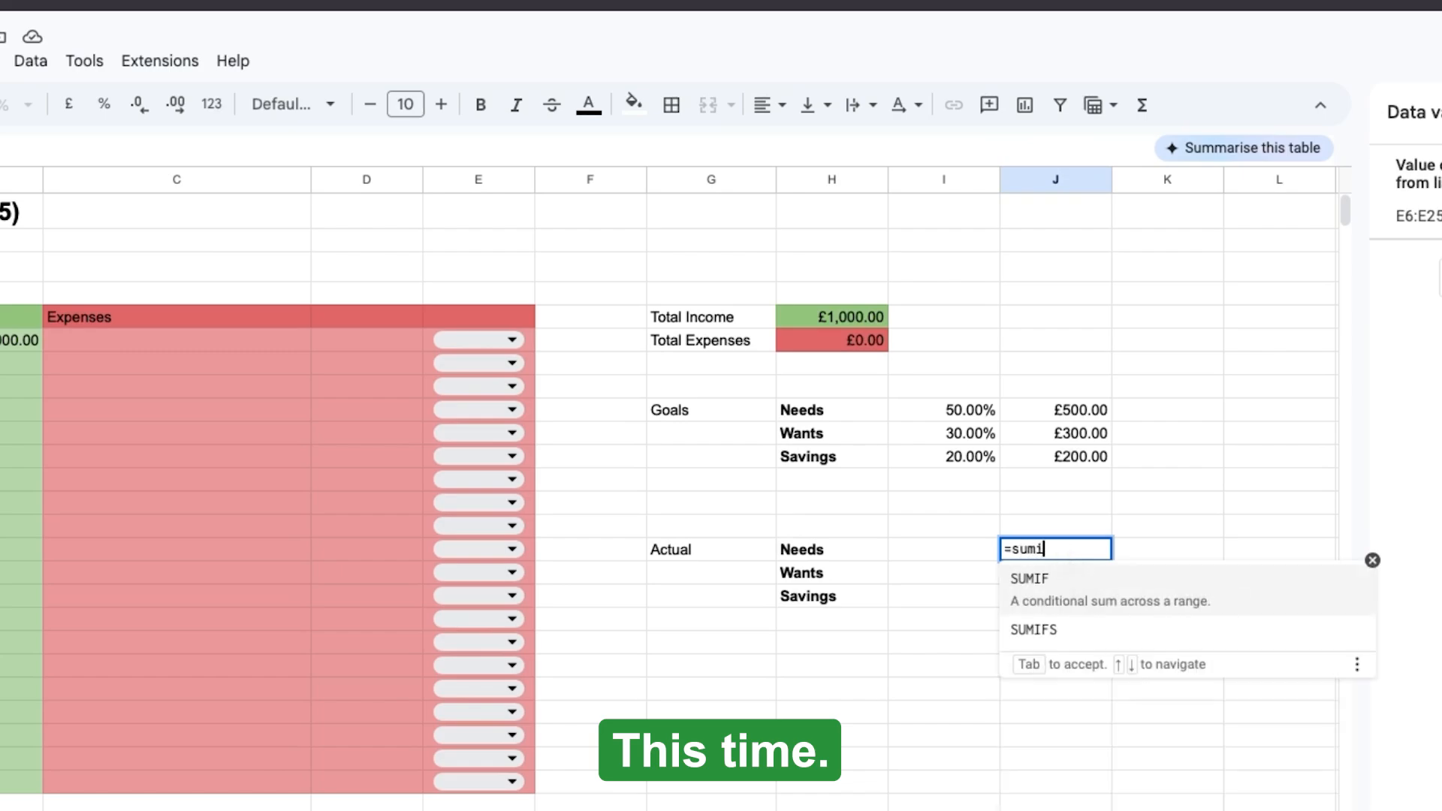
pyautogui.press('Tab')
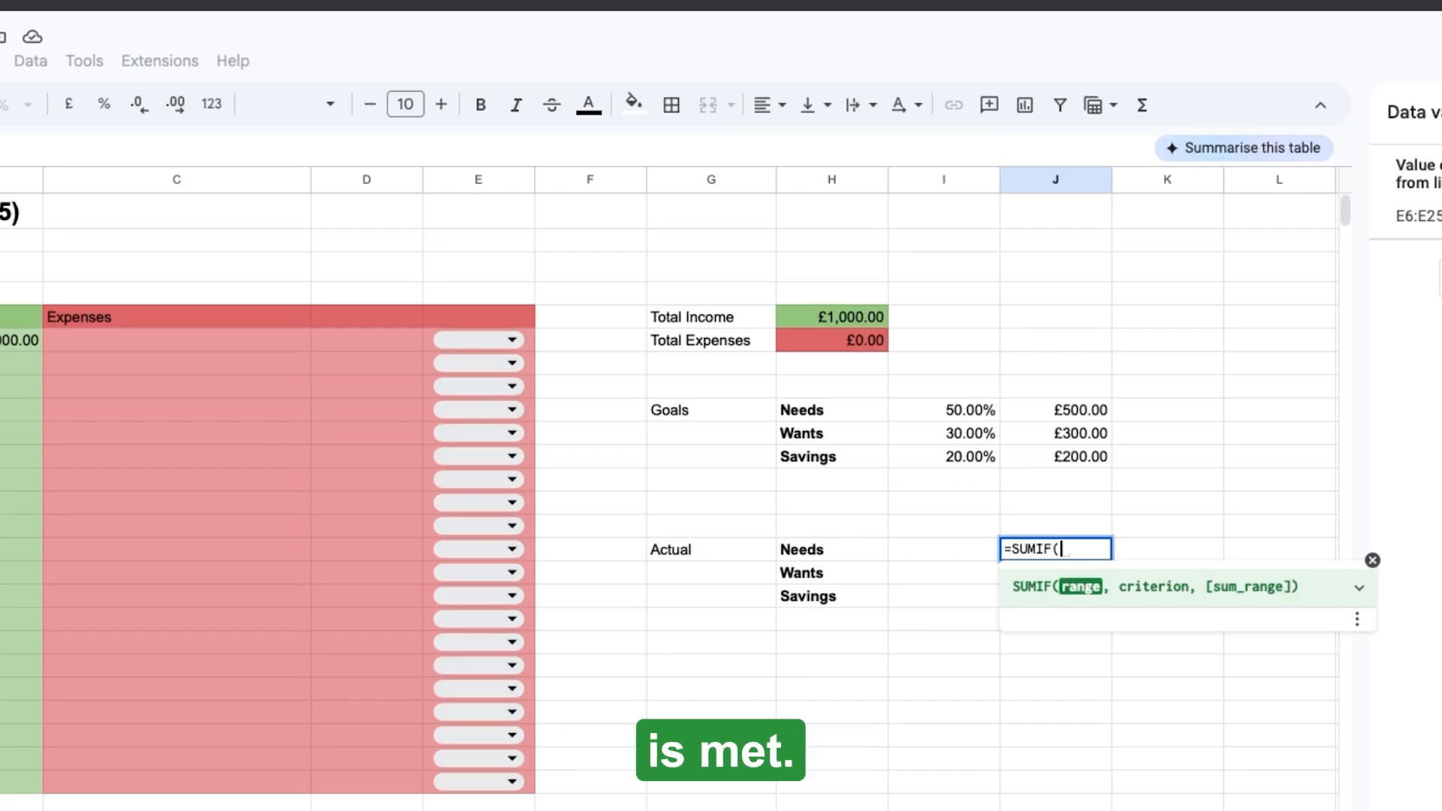
pyautogui.click(476, 180)
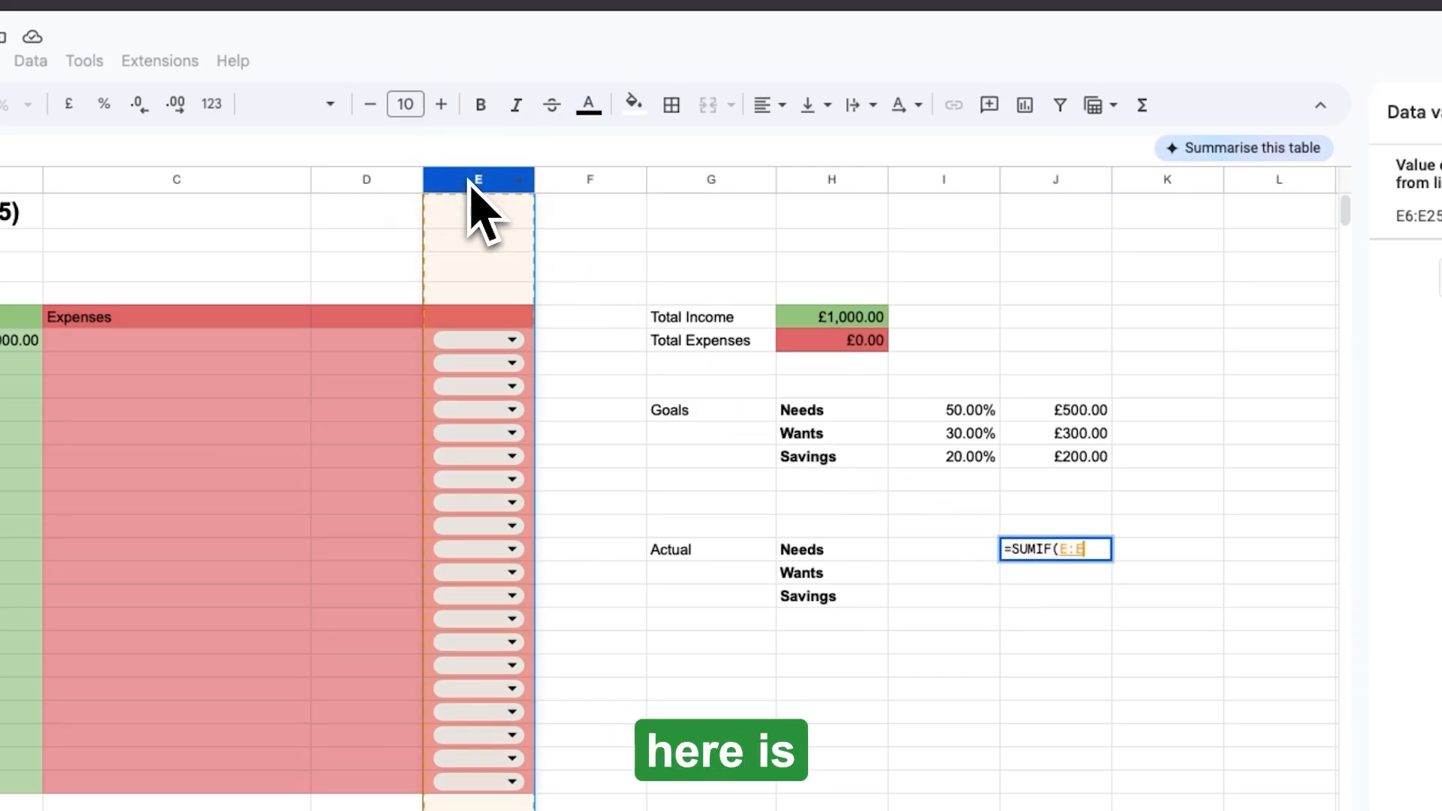
pyautogui.write(', "Needs",')
pyautogui.click(341, 178)
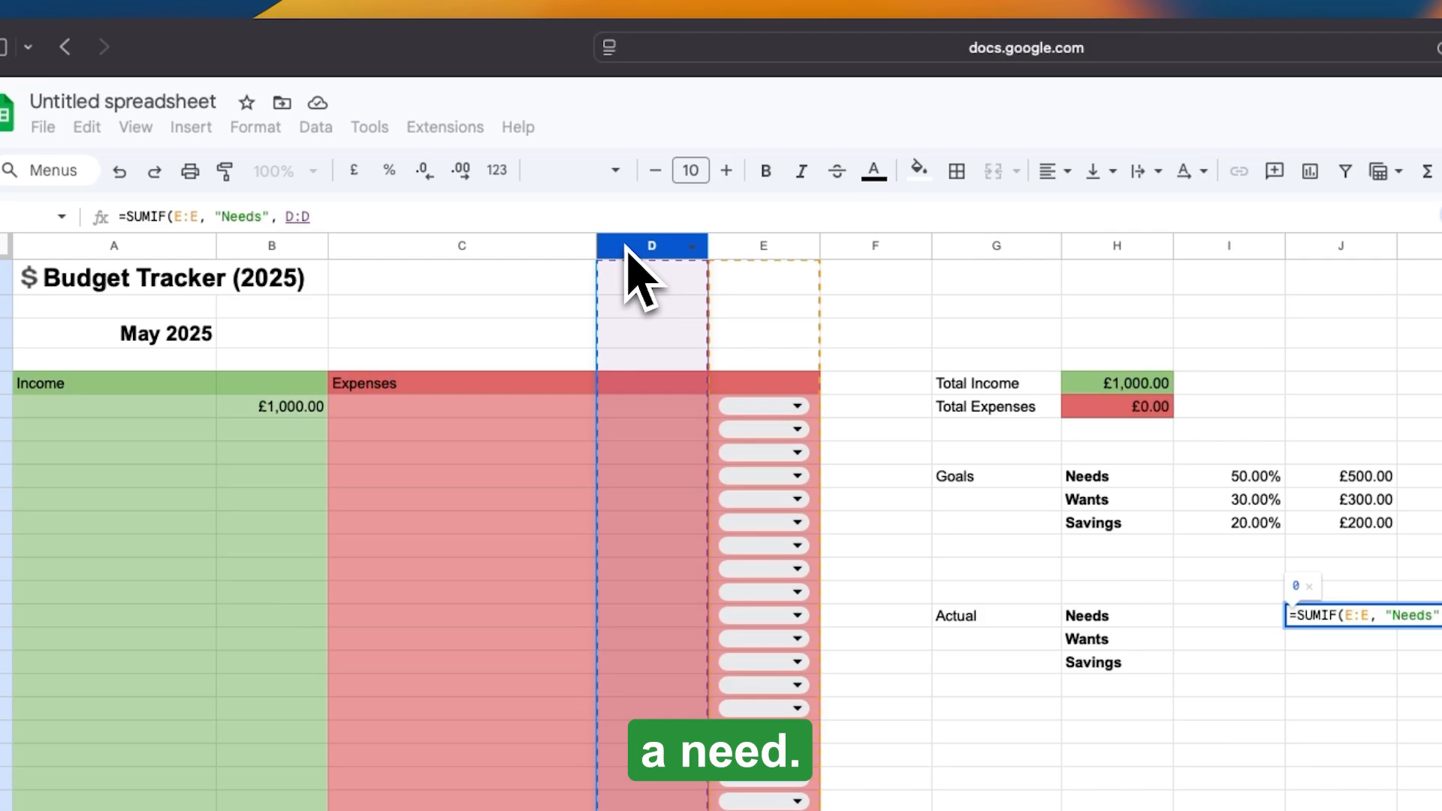
pyautogui.press('Return')
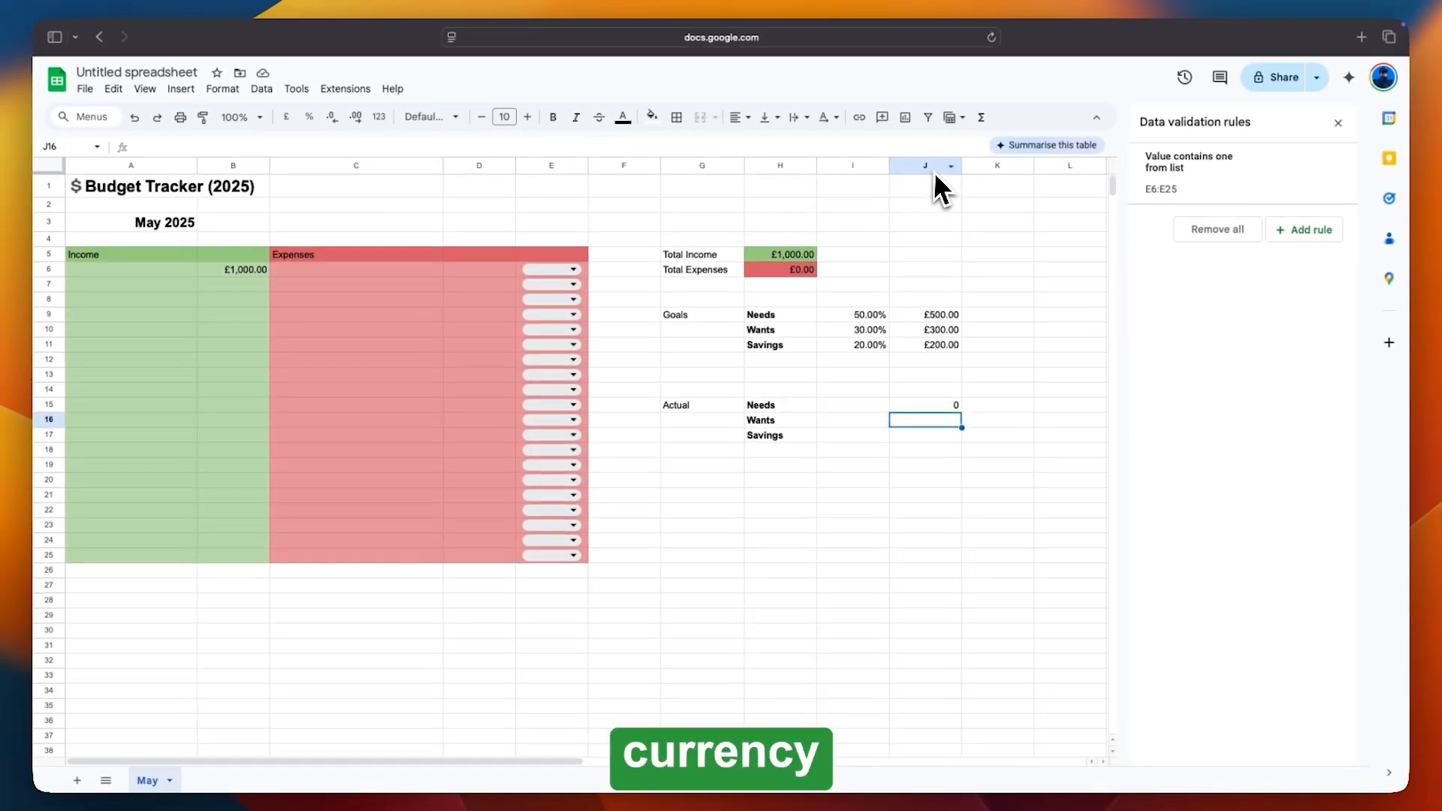
pyautogui.click(934, 172)
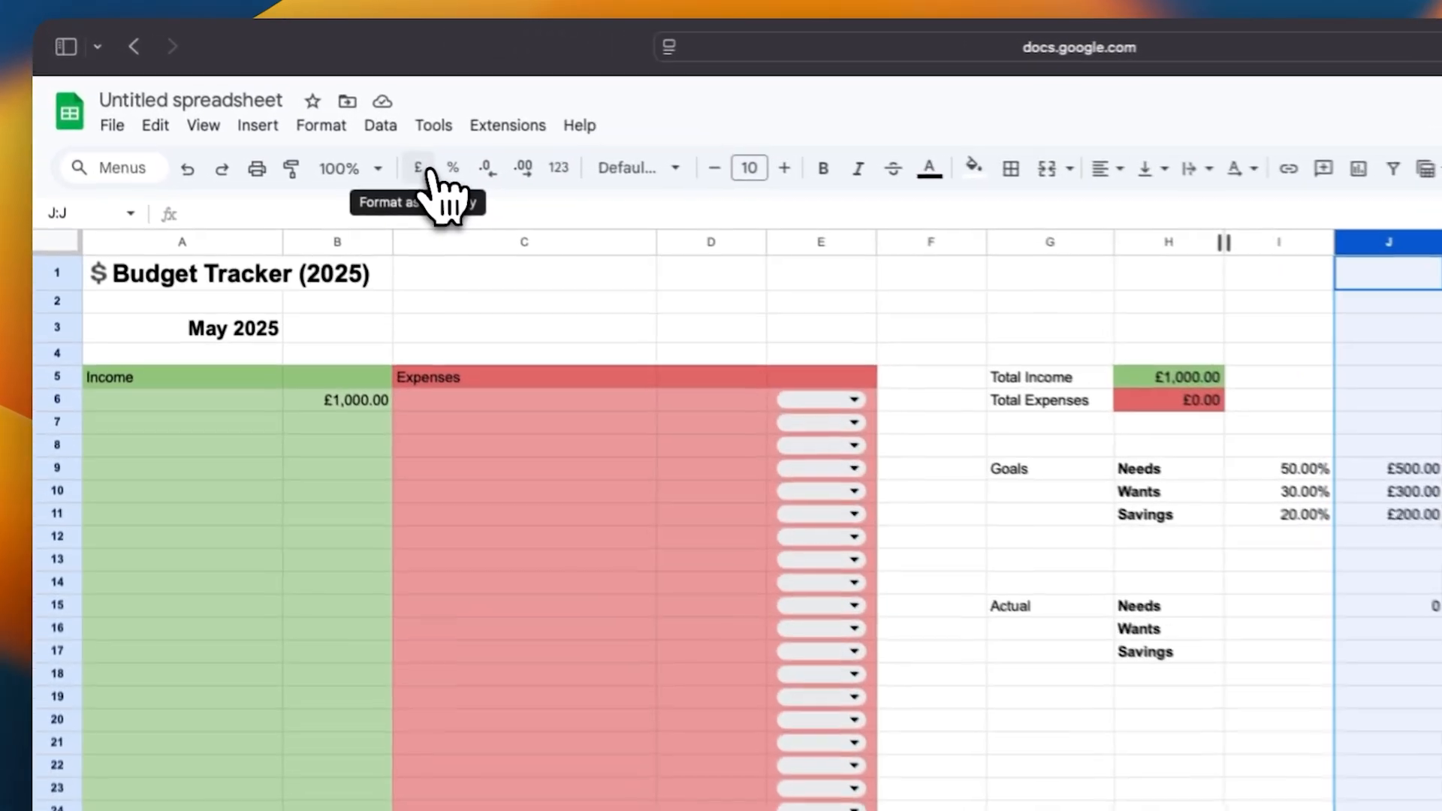
pyautogui.click(287, 117)
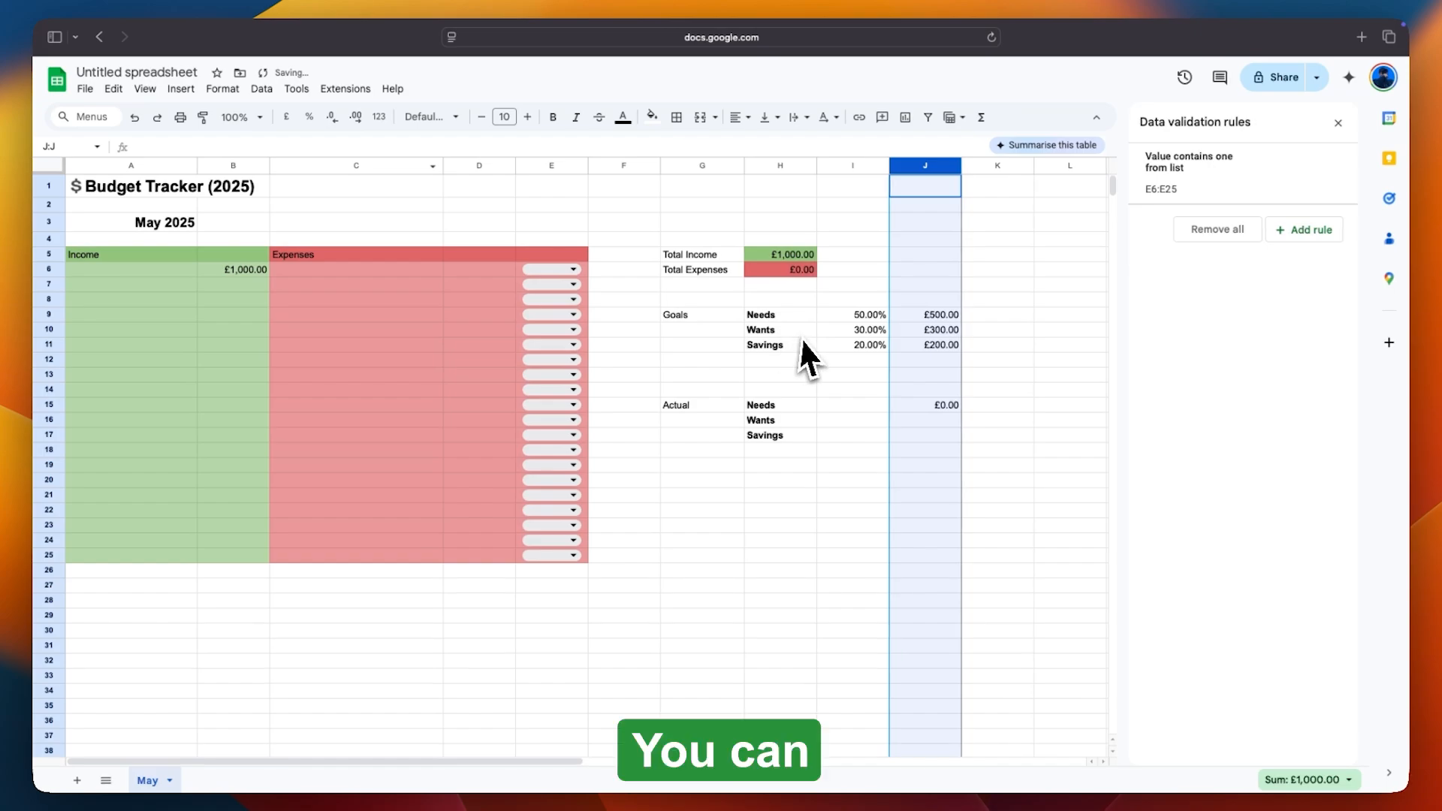
# Categorise the first expense in row 6 as Needs, enter 50 in D6, and check the actual needs figure.
pyautogui.click(569, 271)
pyautogui.click(556, 292)
pyautogui.click(479, 269)
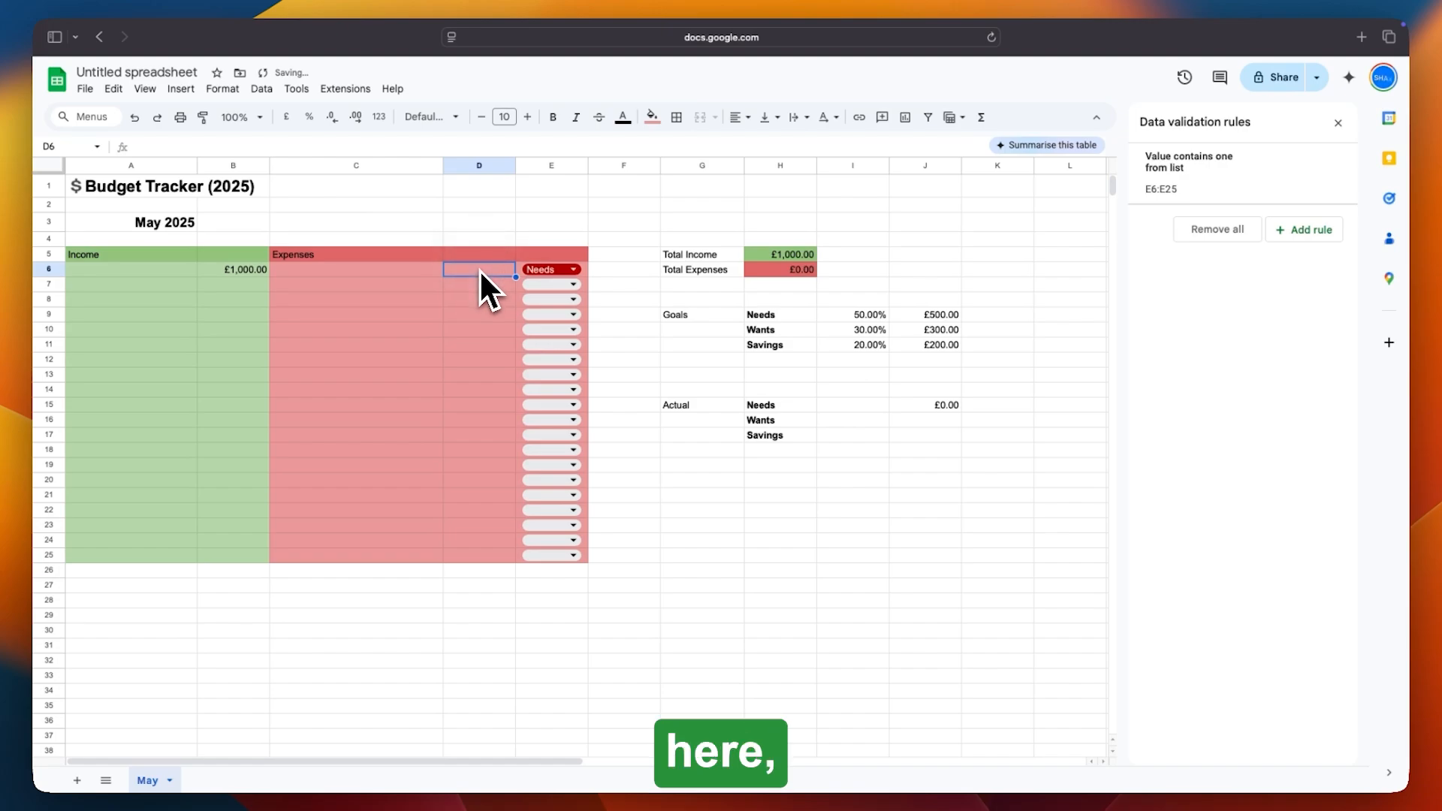
pyautogui.write('50')
pyautogui.press('Return')
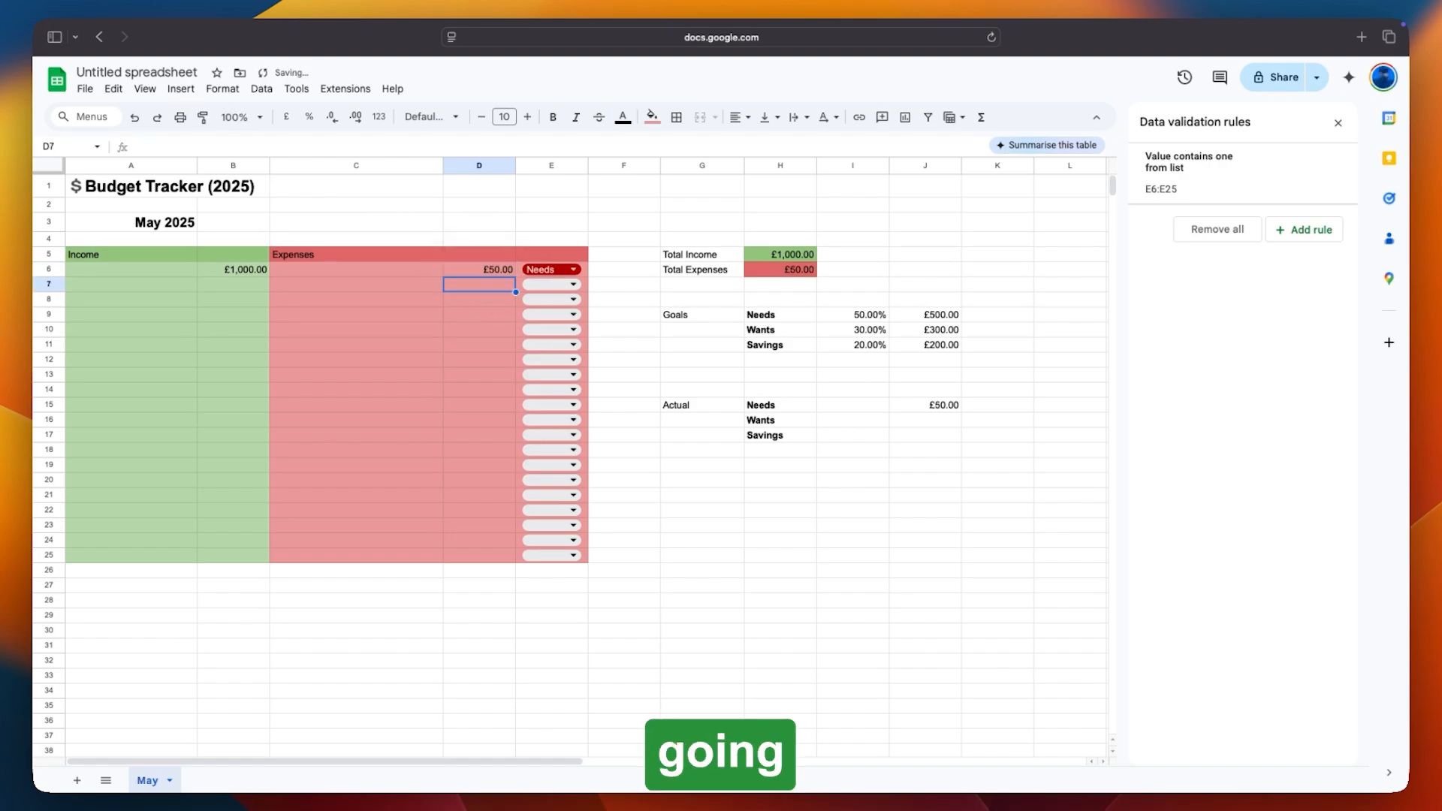
pyautogui.click(922, 409)
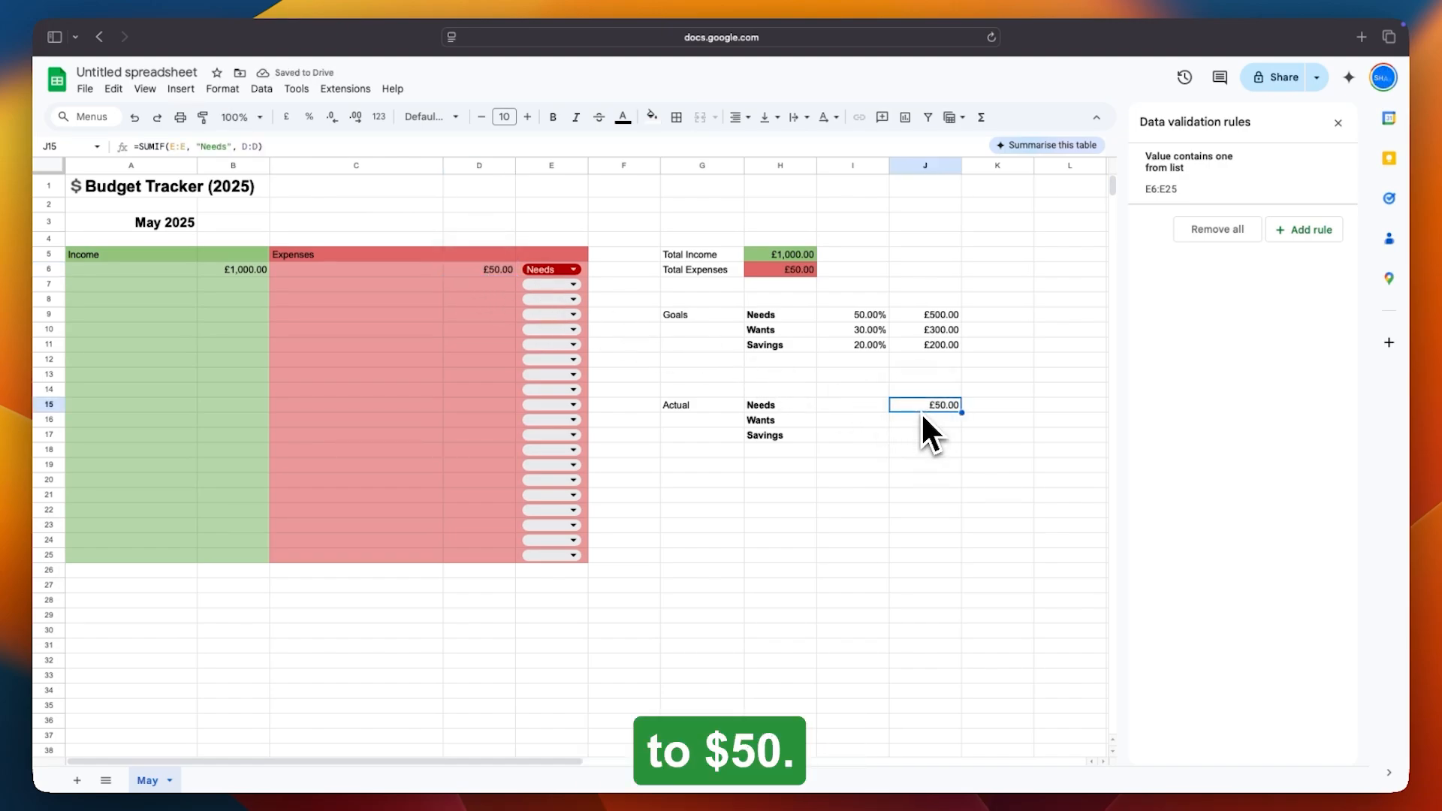
# Categorise the second expense in row 7 as Wants and enter 20 in D7.
pyautogui.click(577, 285)
pyautogui.click(577, 331)
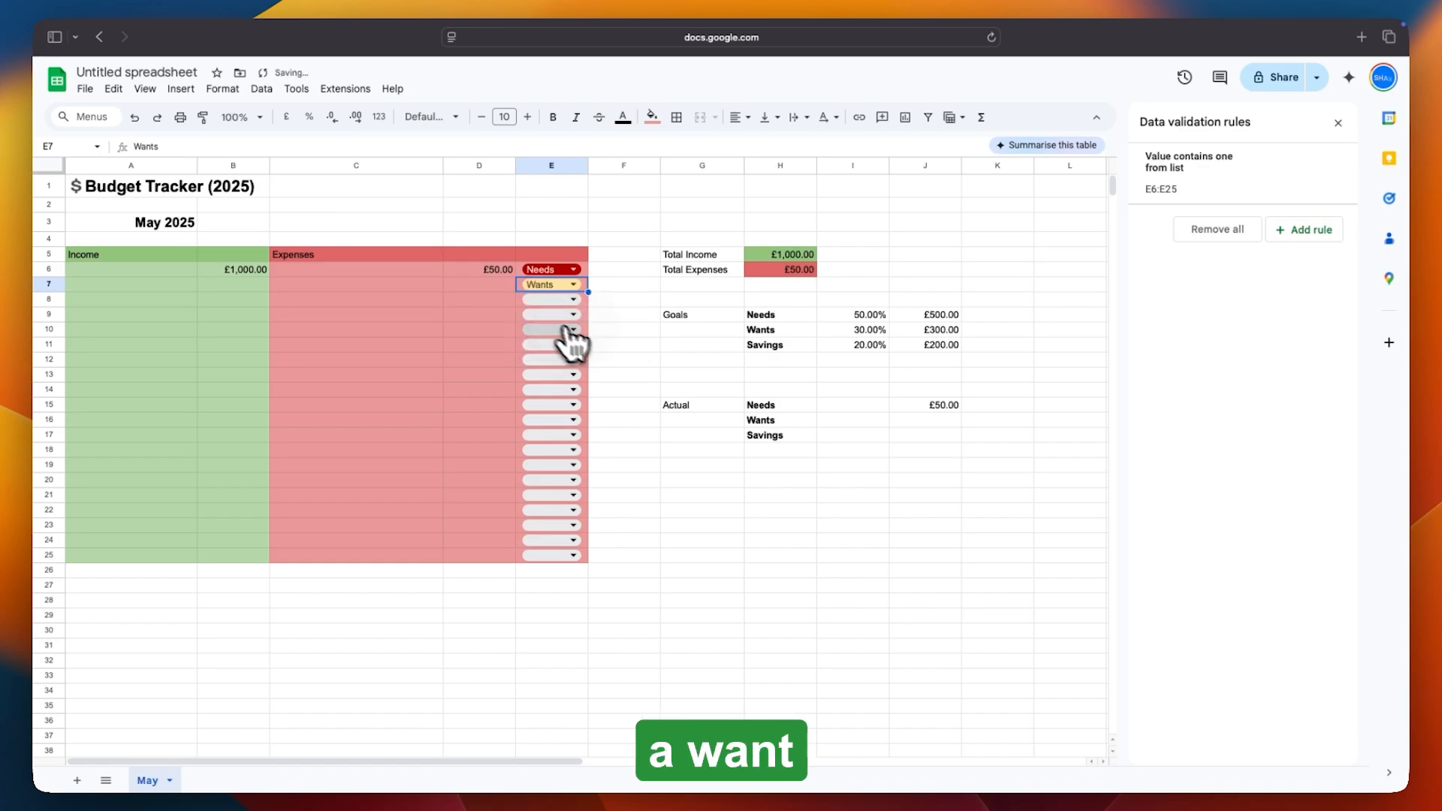
pyautogui.click(490, 287)
pyautogui.write('20')
pyautogui.press('Return')
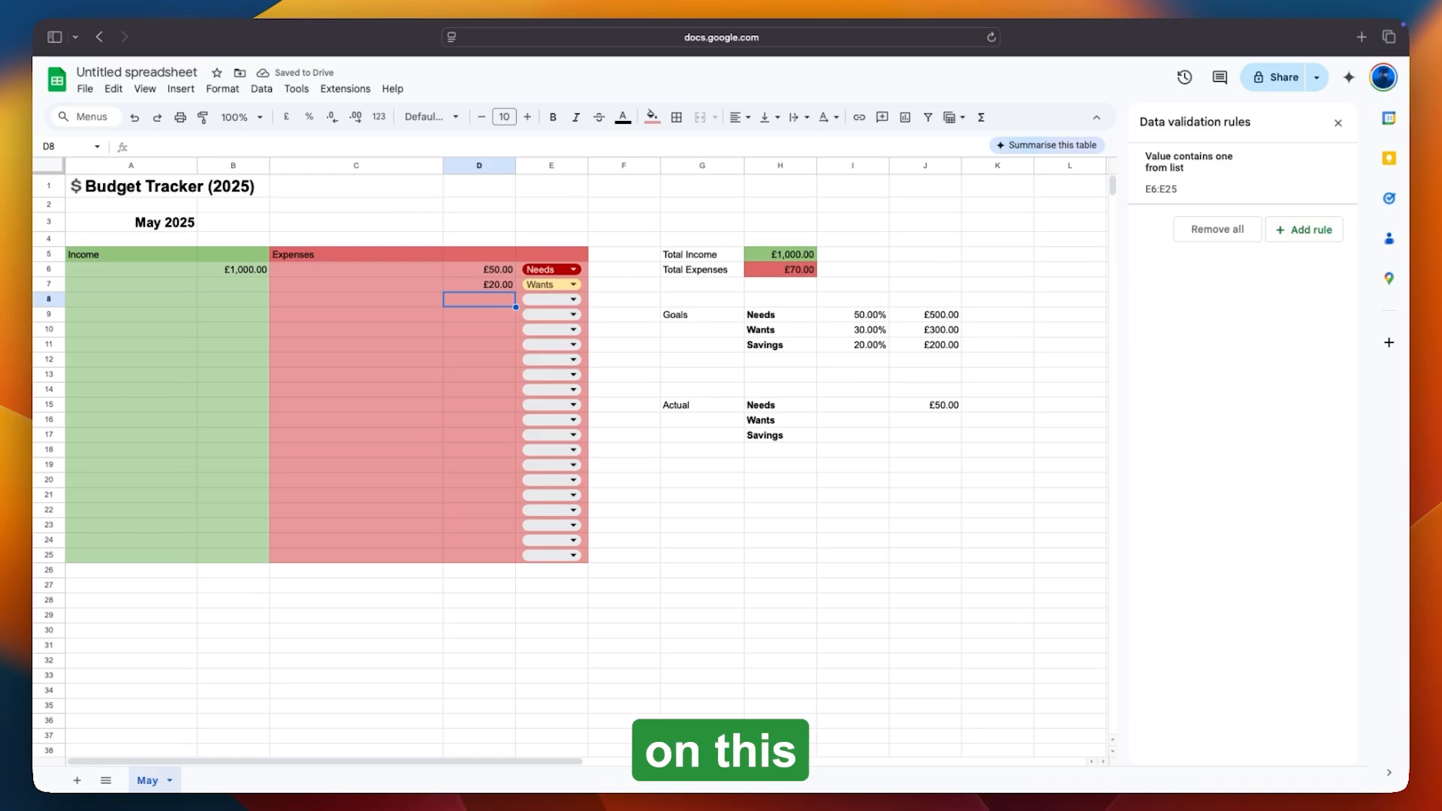
# Copy the SUMIF formula text from J15 into the actual wants and savings cells, J16 and J17.
pyautogui.doubleClick(934, 404)
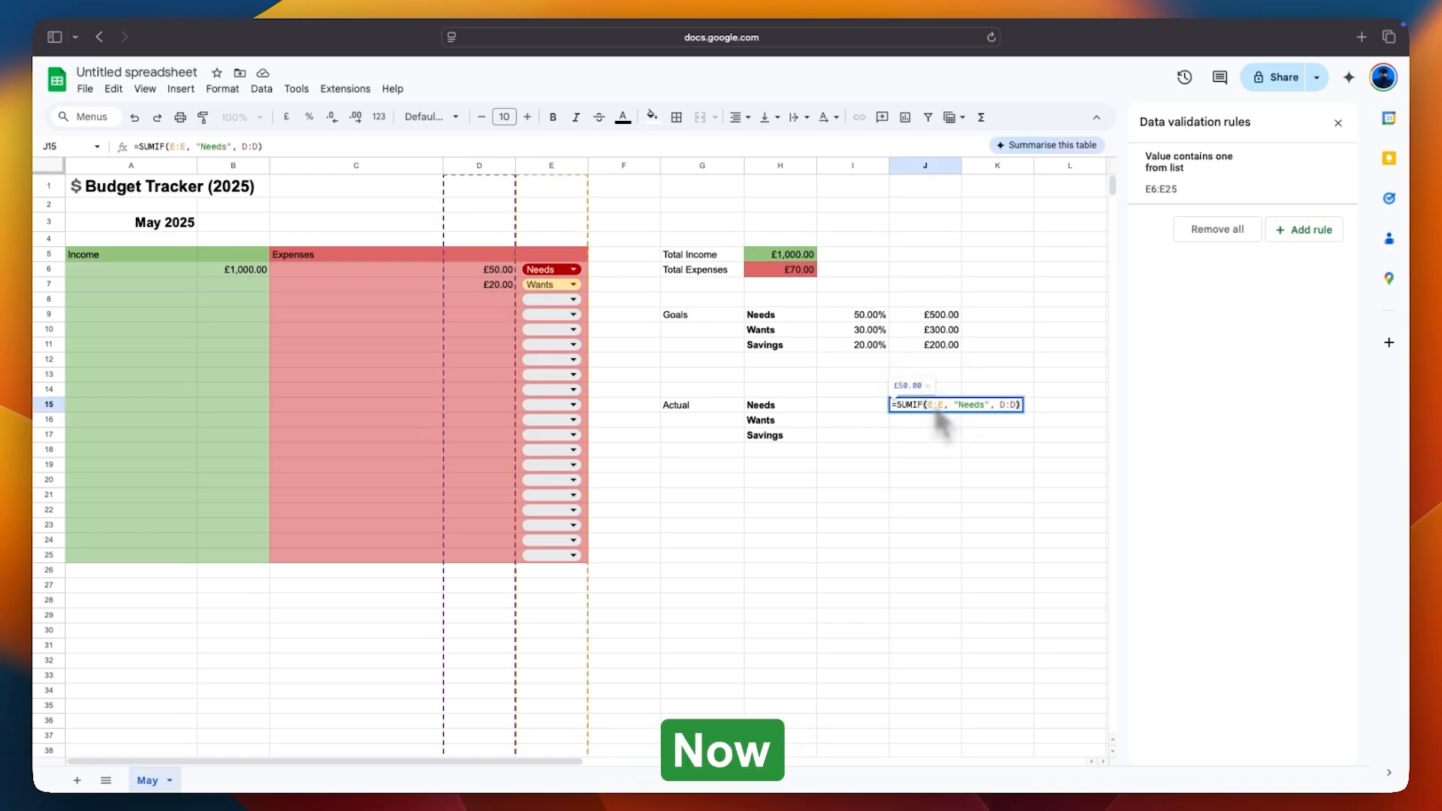
pyautogui.press('super+a')
pyautogui.press('super+c')
pyautogui.doubleClick(931, 419)
pyautogui.press('super+v')
pyautogui.press('Return')
pyautogui.doubleClick(932, 436)
pyautogui.press('super+v')
pyautogui.press('Return')
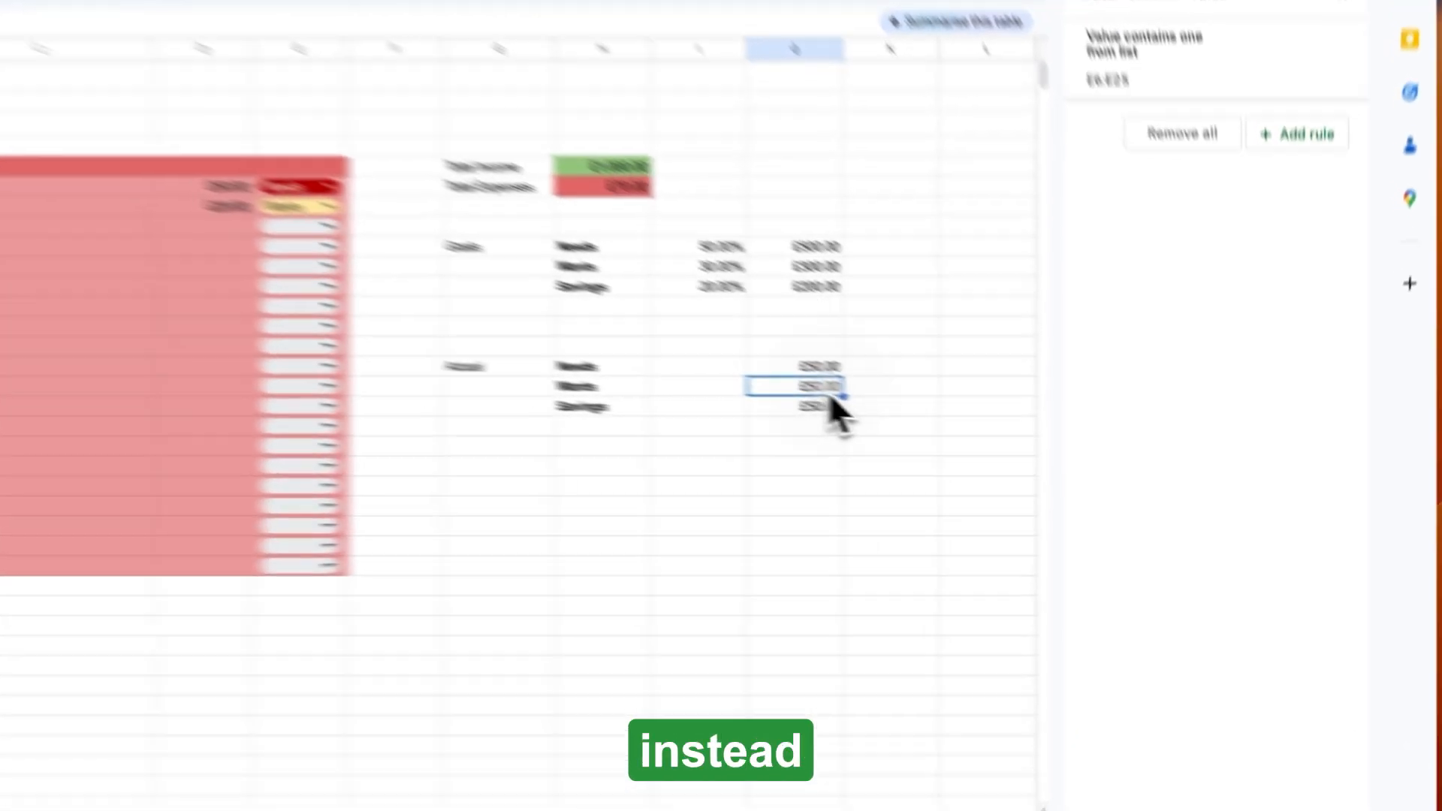
# Change the criterion of the SUMIF formula in J16 to "Wants".
pyautogui.doubleClick(931, 419)
pyautogui.press('BackSpace')
pyautogui.press('BackSpace')
pyautogui.press('BackSpace')
pyautogui.press('BackSpace')
pyautogui.press('BackSpace')
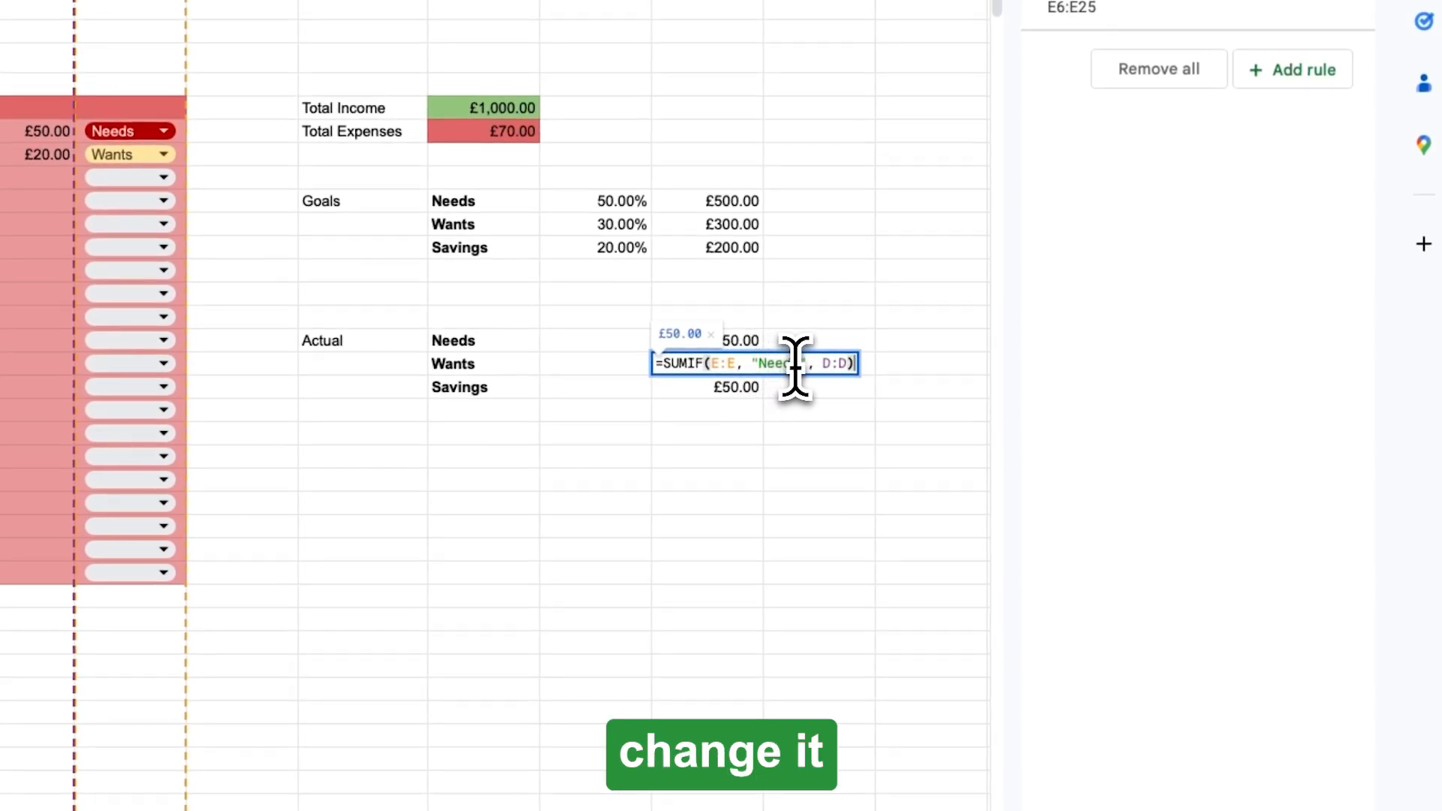
pyautogui.write('Wants')
pyautogui.press('Return')
# Change the criterion in J17 so the formula reads =SUMIF(E:E, "Savings", D:D), and review it.
pyautogui.write('Savings", D:D)')
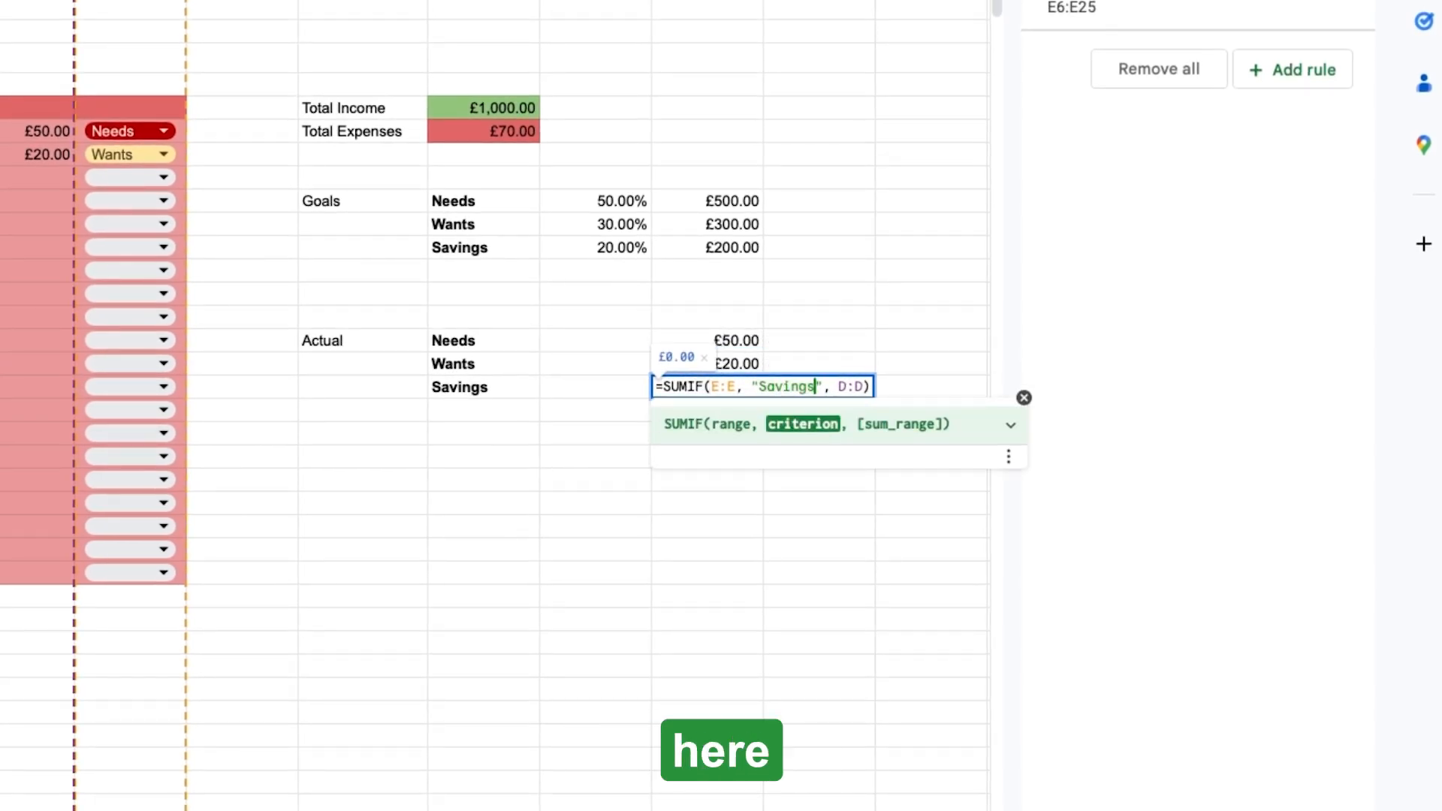
pyautogui.press('Return')
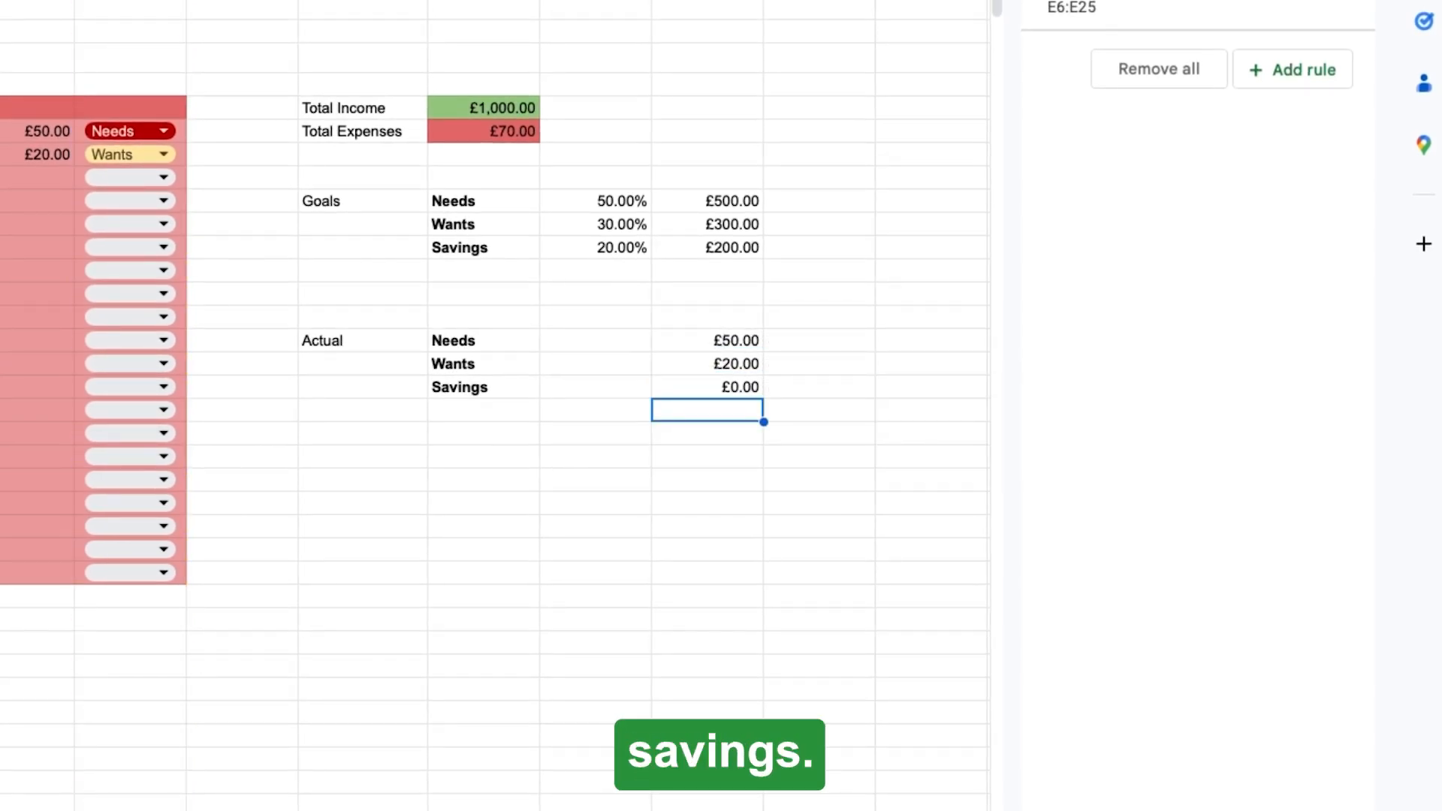
pyautogui.doubleClick(752, 387)
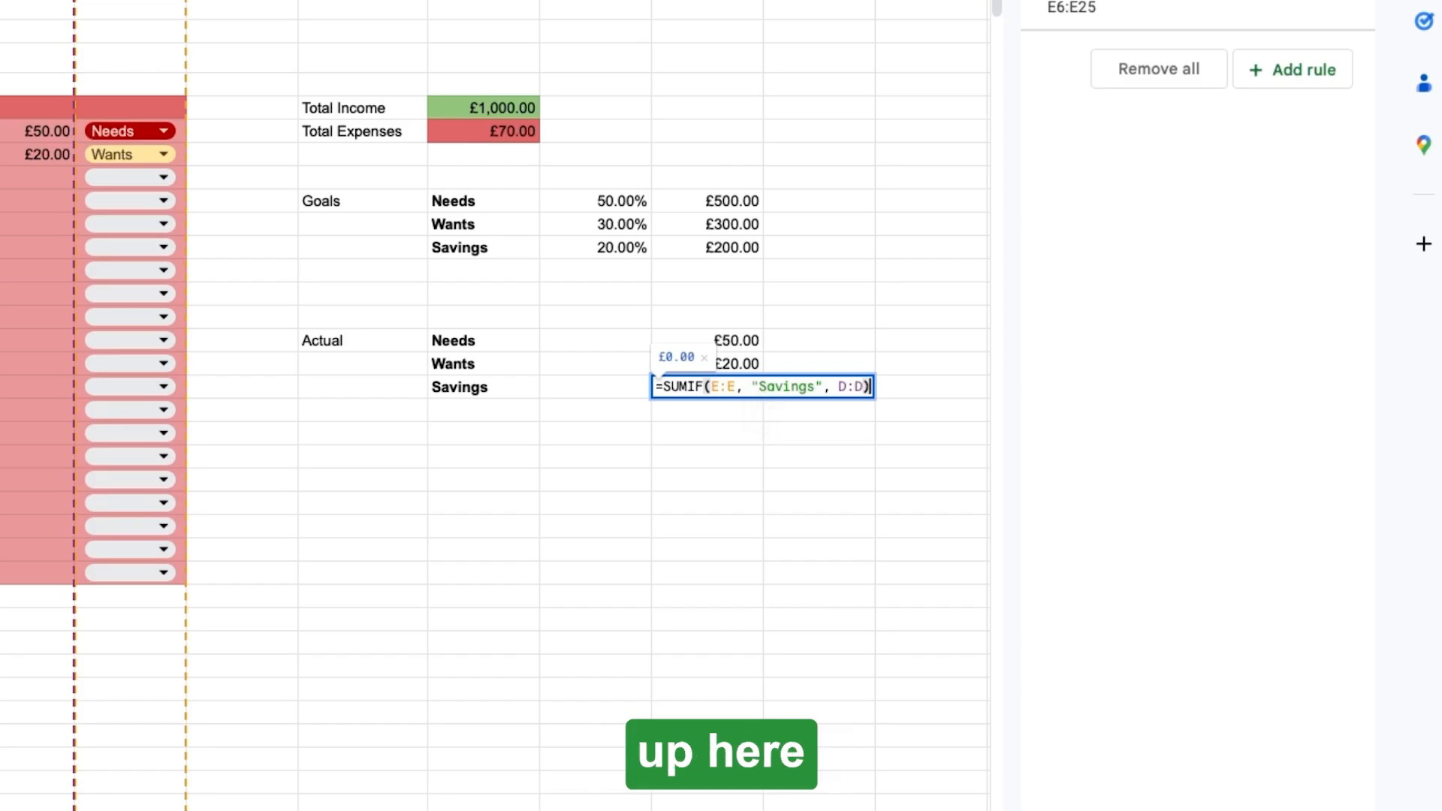
pyautogui.press('Return')
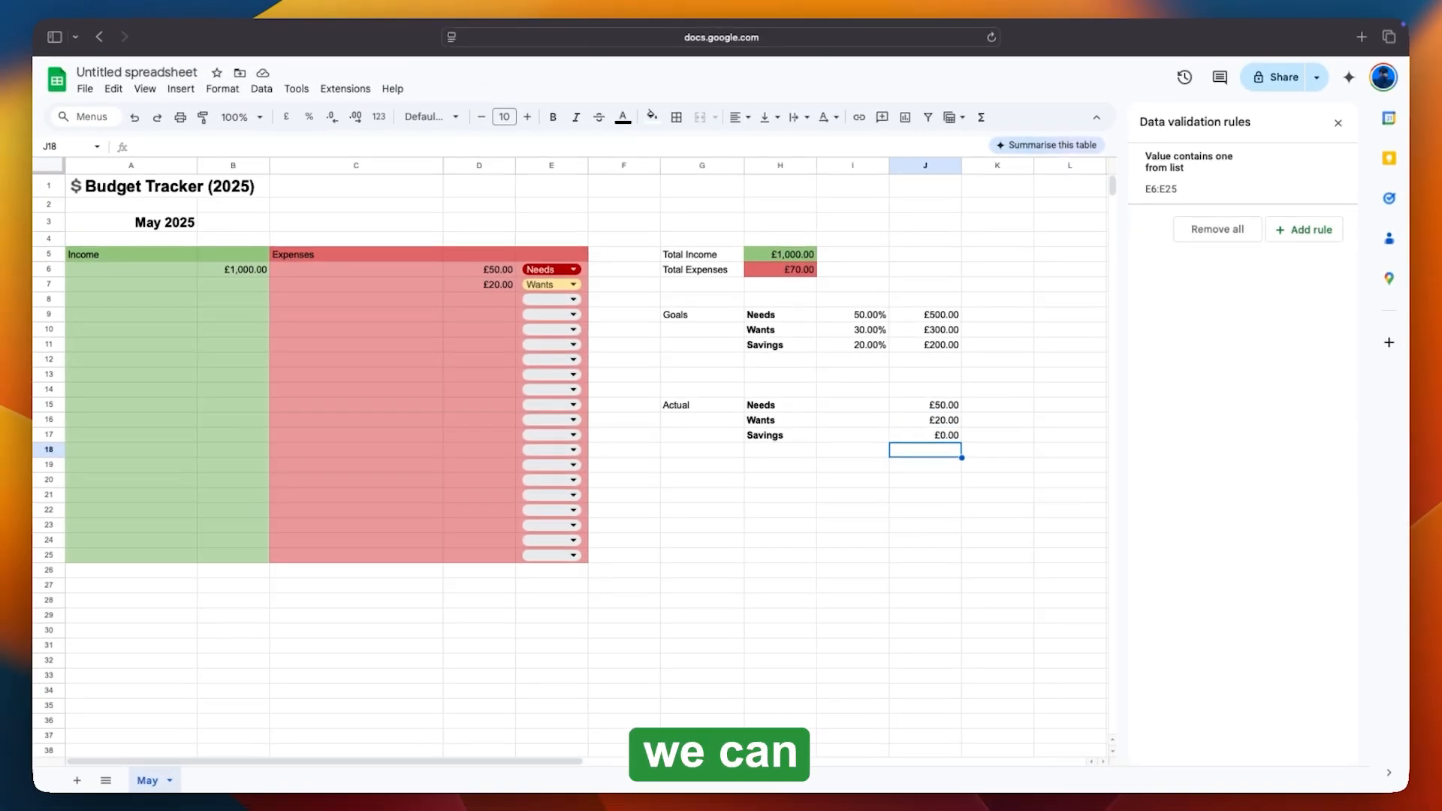
# Enter the formula =J15/H5 in I15 to calculate actual needs as a percentage of total income.
pyautogui.click(854, 409)
pyautogui.write('=')
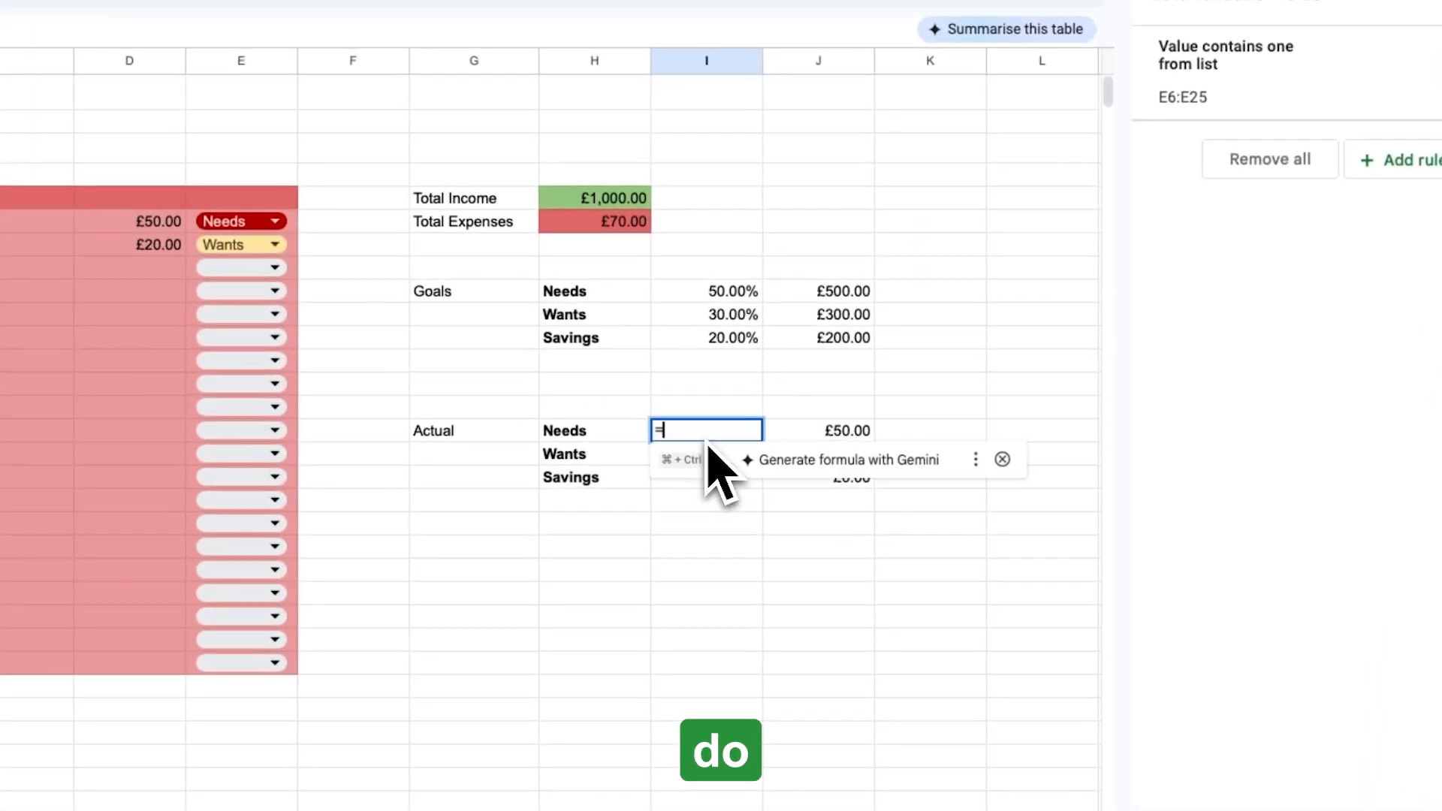
pyautogui.click(811, 443)
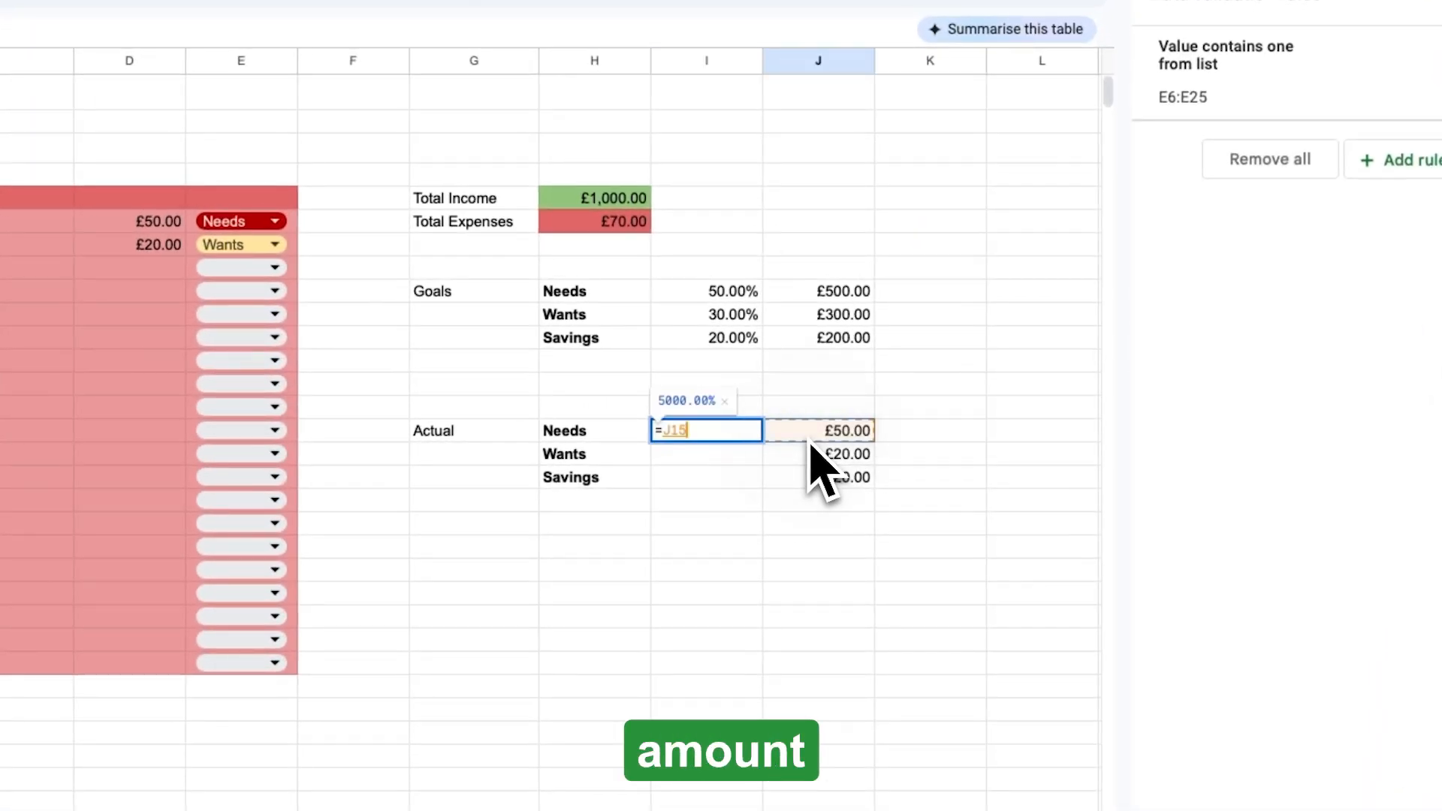
pyautogui.write('/')
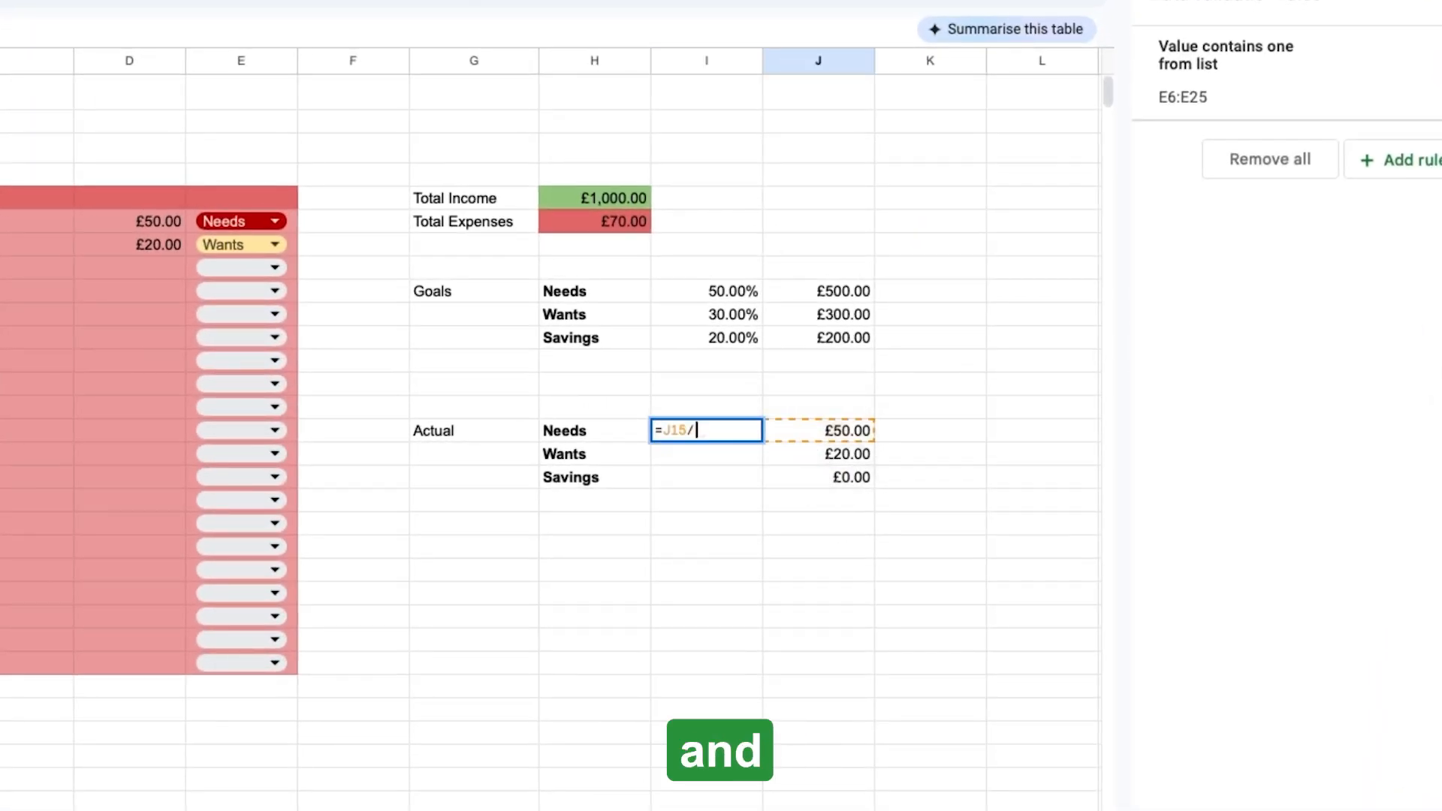
pyautogui.click(606, 198)
pyautogui.press('Return')
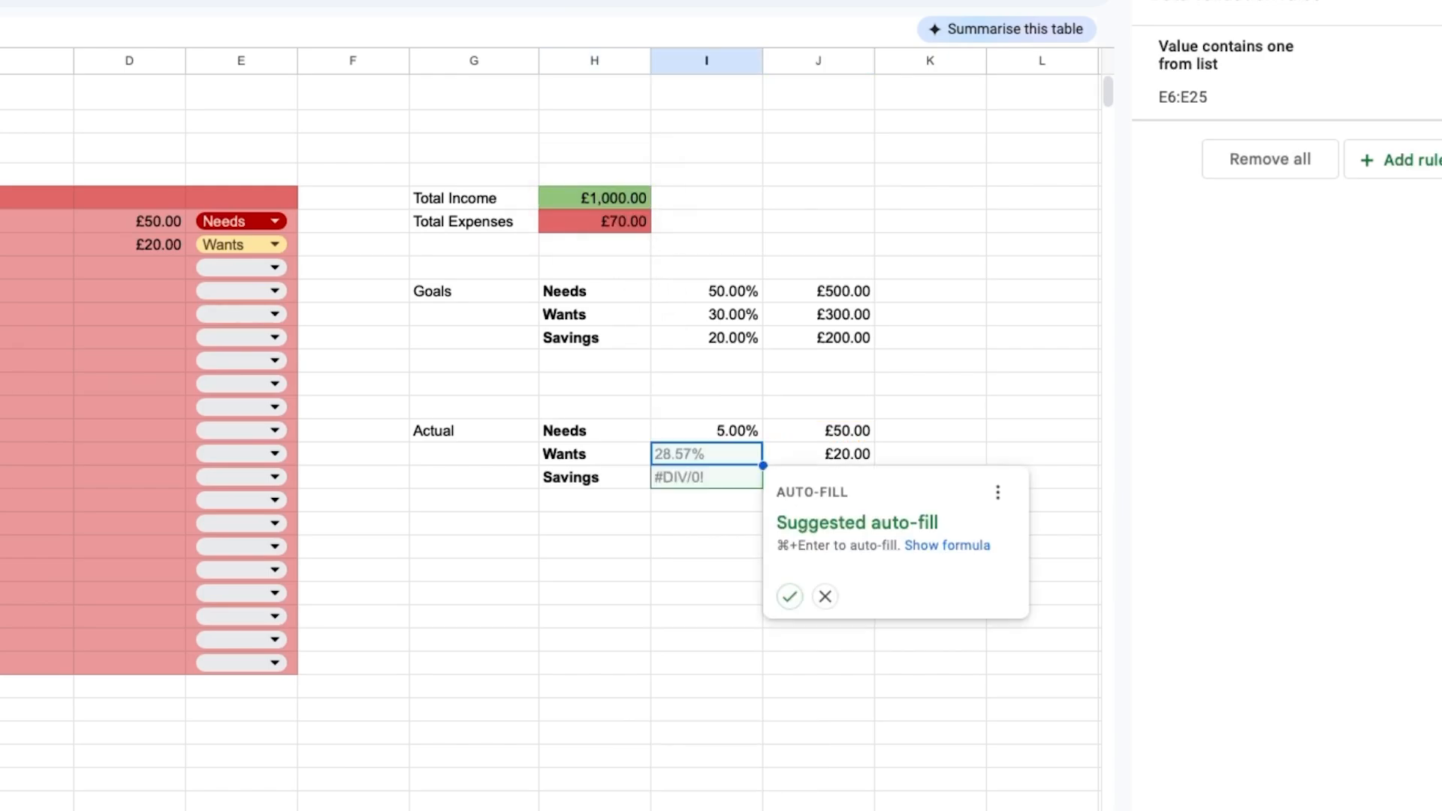
# Enter the formula =J16/H5 in I16 to calculate the actual wants percentage.
pyautogui.write('=')
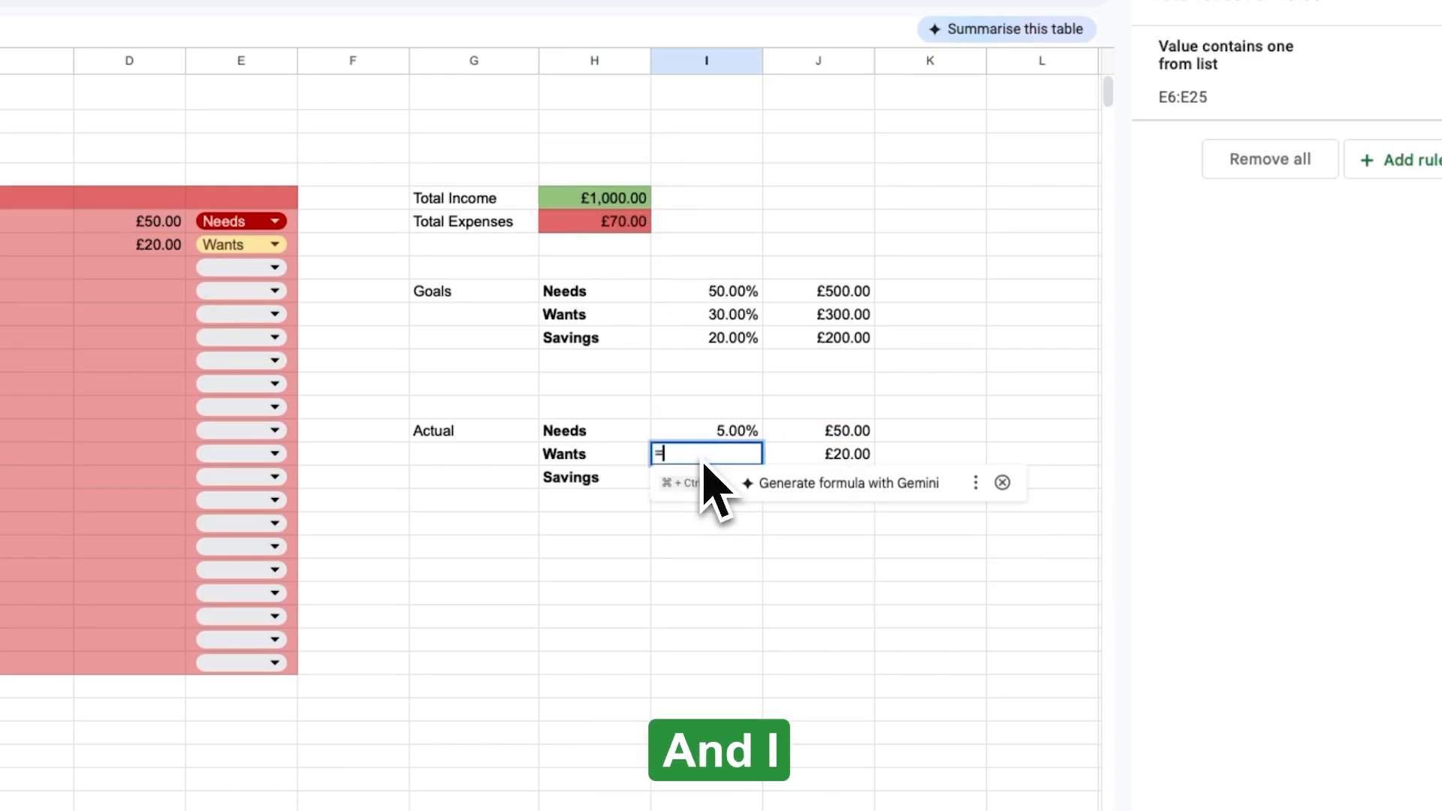
pyautogui.click(865, 458)
pyautogui.write('/')
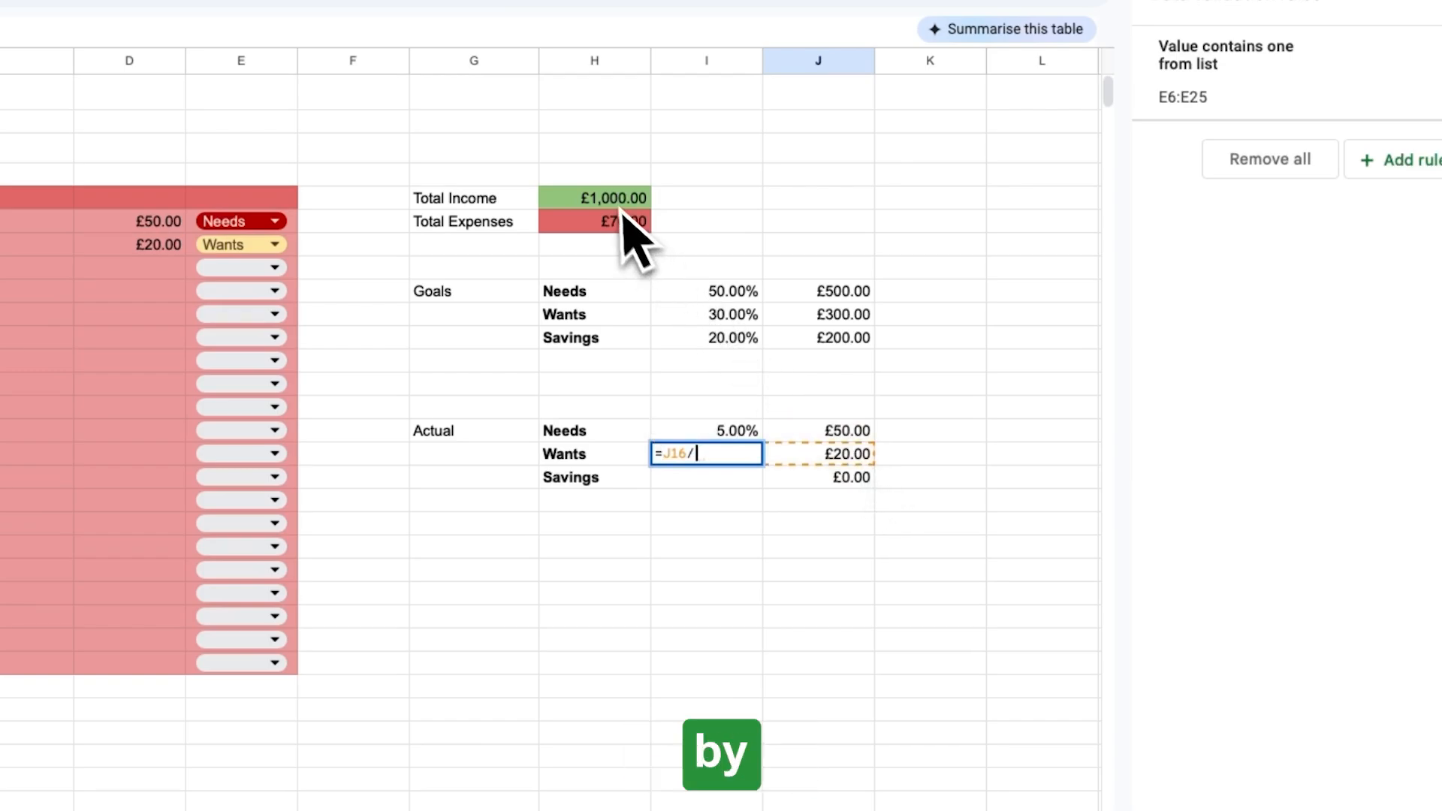
pyautogui.click(612, 205)
pyautogui.press('Return')
# Enter the formula =J17/H5 in I17 to calculate the actual savings percentage.
pyautogui.write('=')
pyautogui.click(853, 480)
pyautogui.write('/')
pyautogui.click(604, 201)
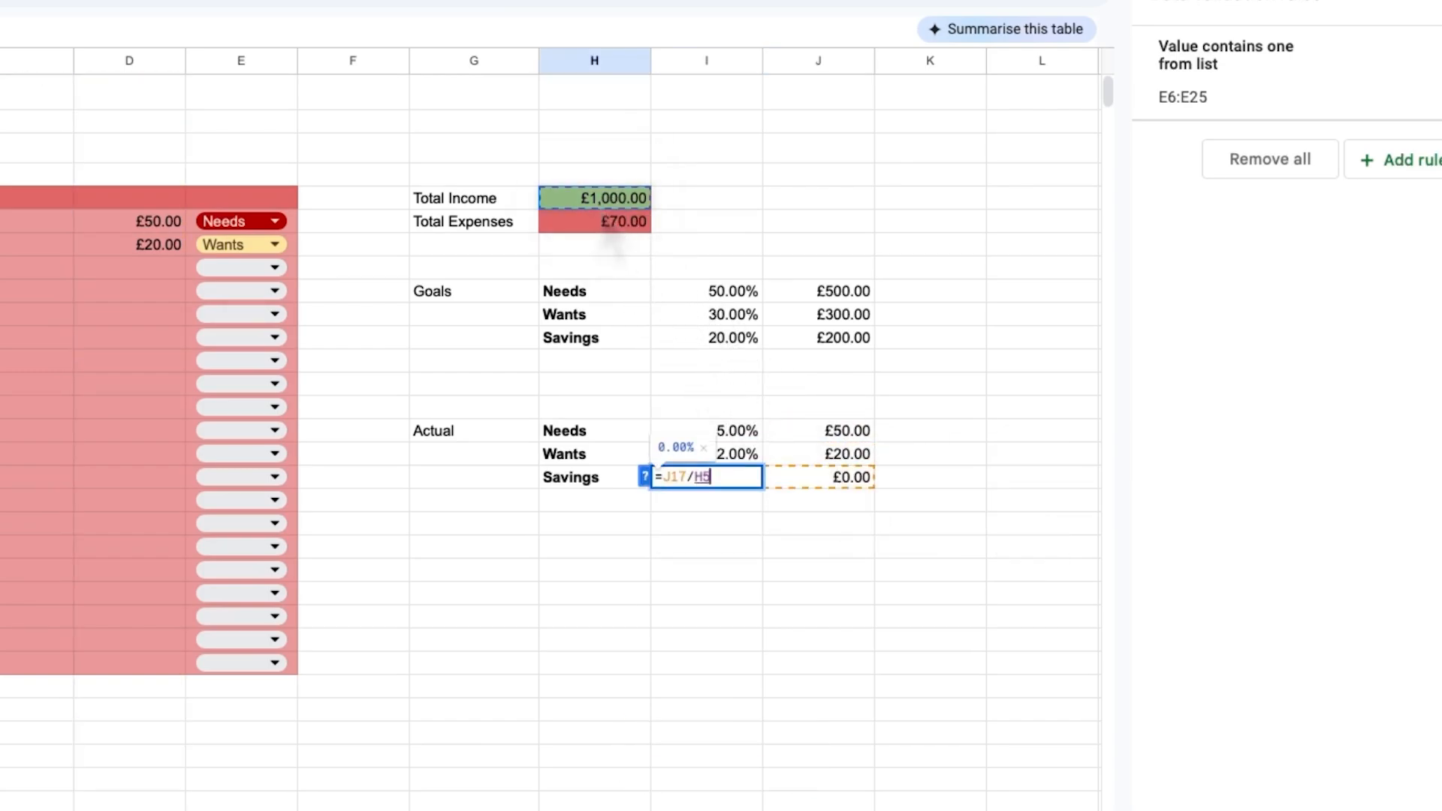
pyautogui.press('Return')
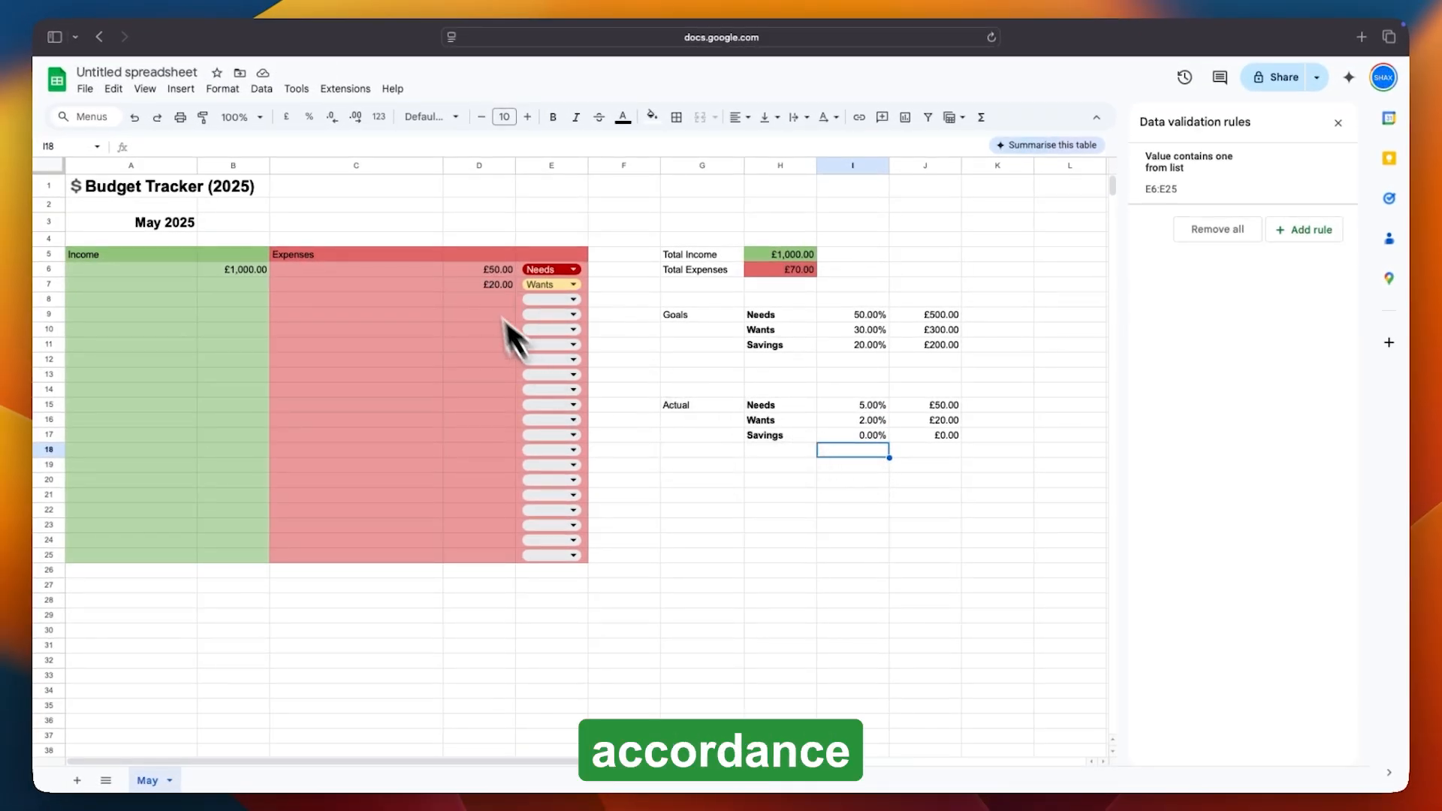
# Change the first expense amount in D6 to 500.
pyautogui.click(477, 270)
pyautogui.write('500')
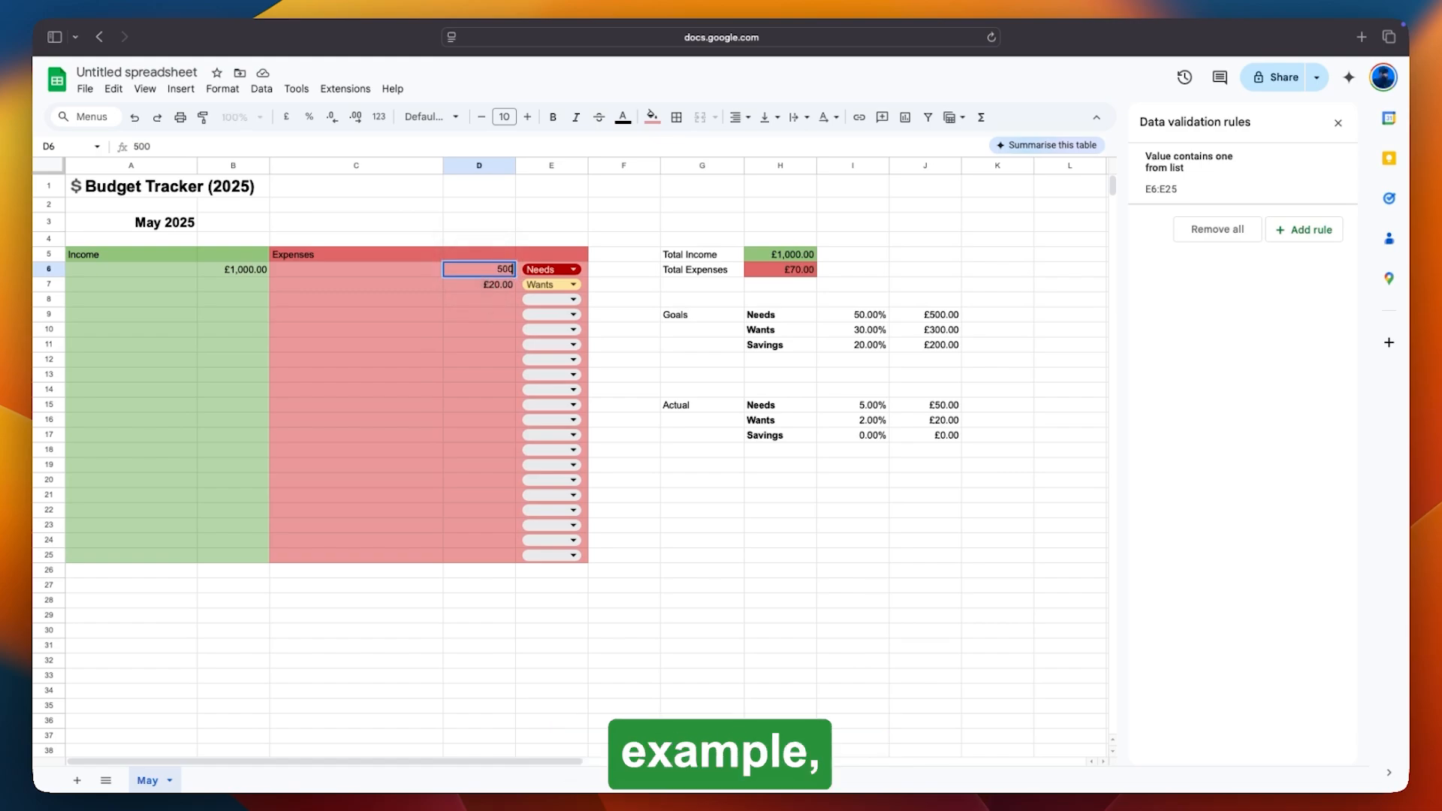
pyautogui.press('Return')
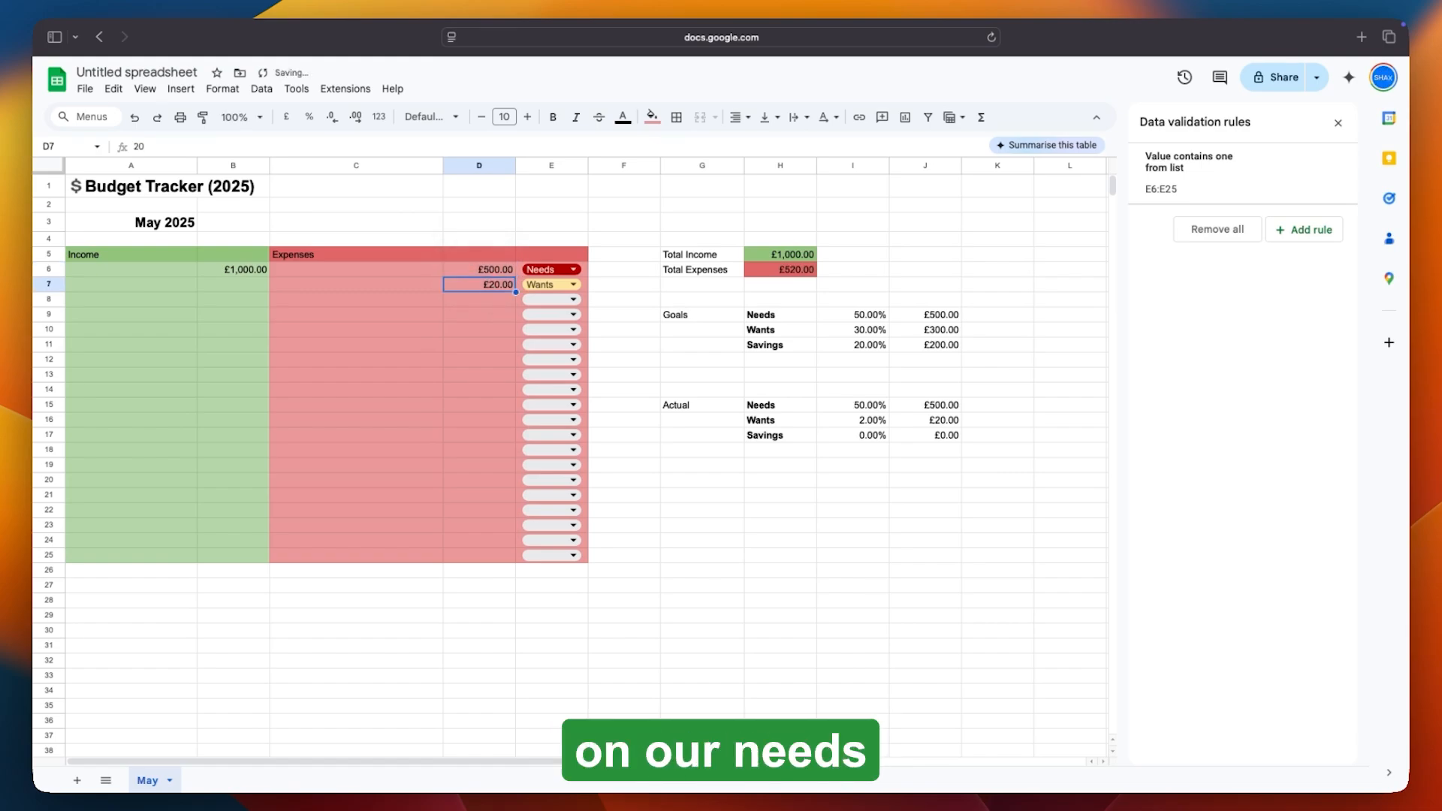
# Compare the goal percentages and amounts for needs and wants with the corresponding actual figures.
pyautogui.click(856, 316)
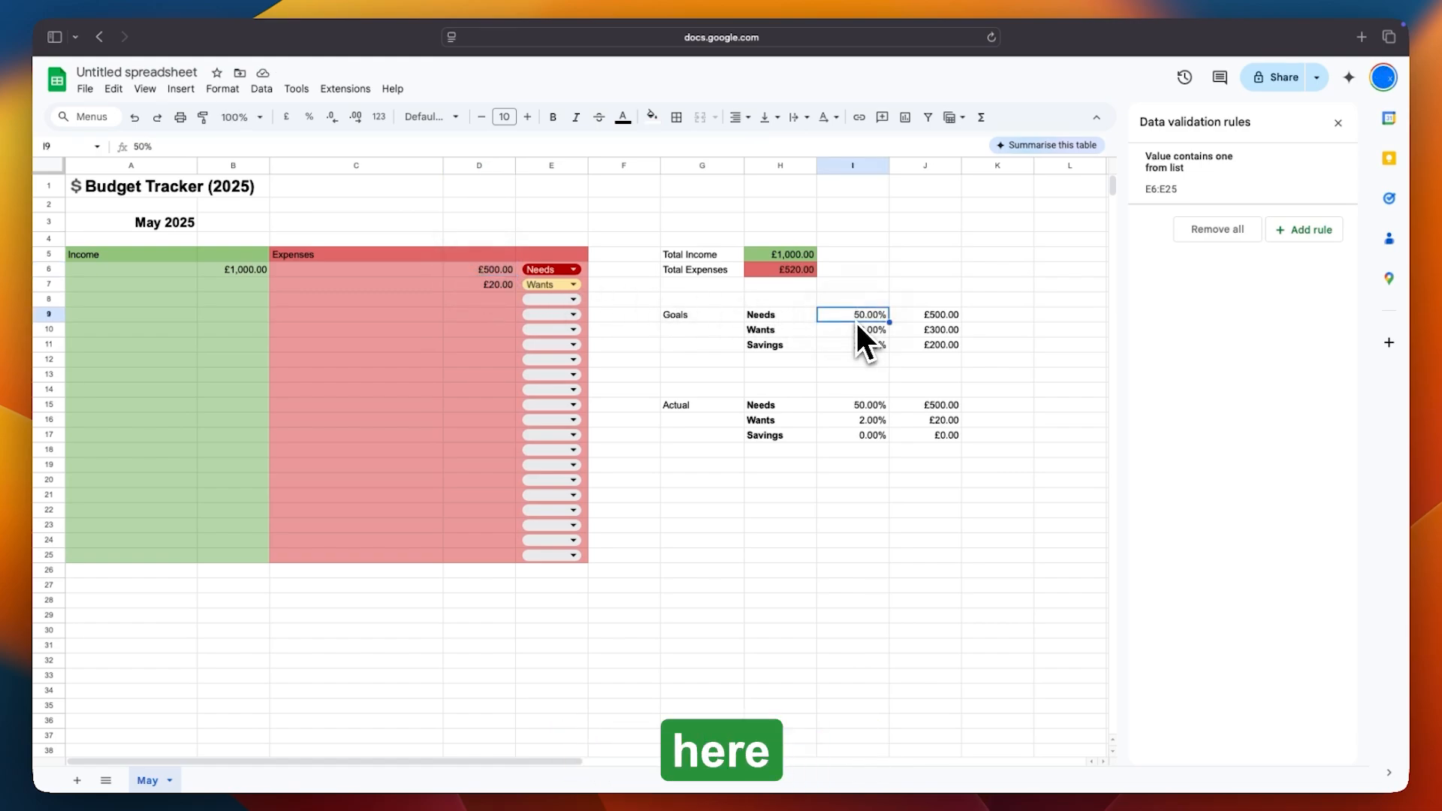
pyautogui.click(862, 410)
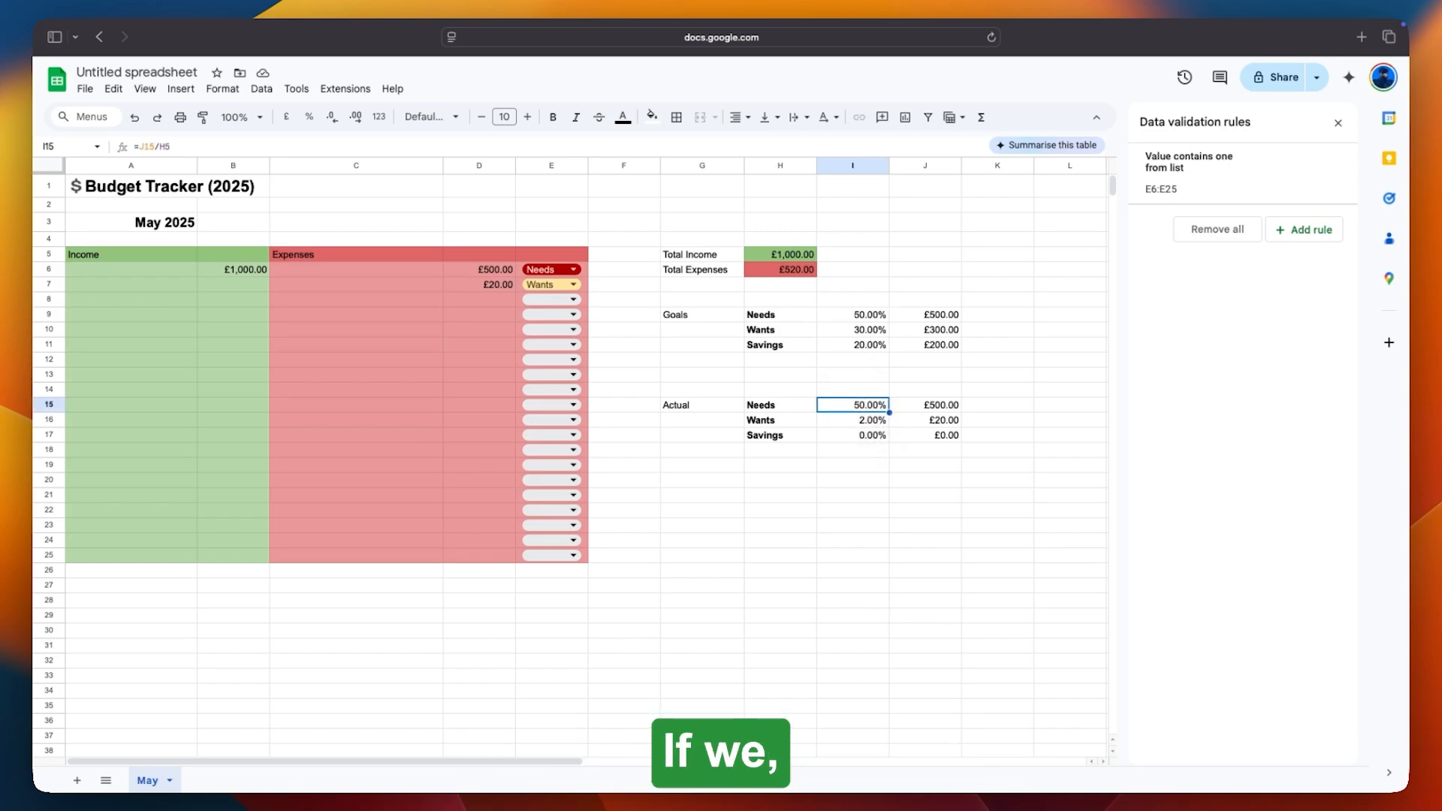
pyautogui.click(865, 331)
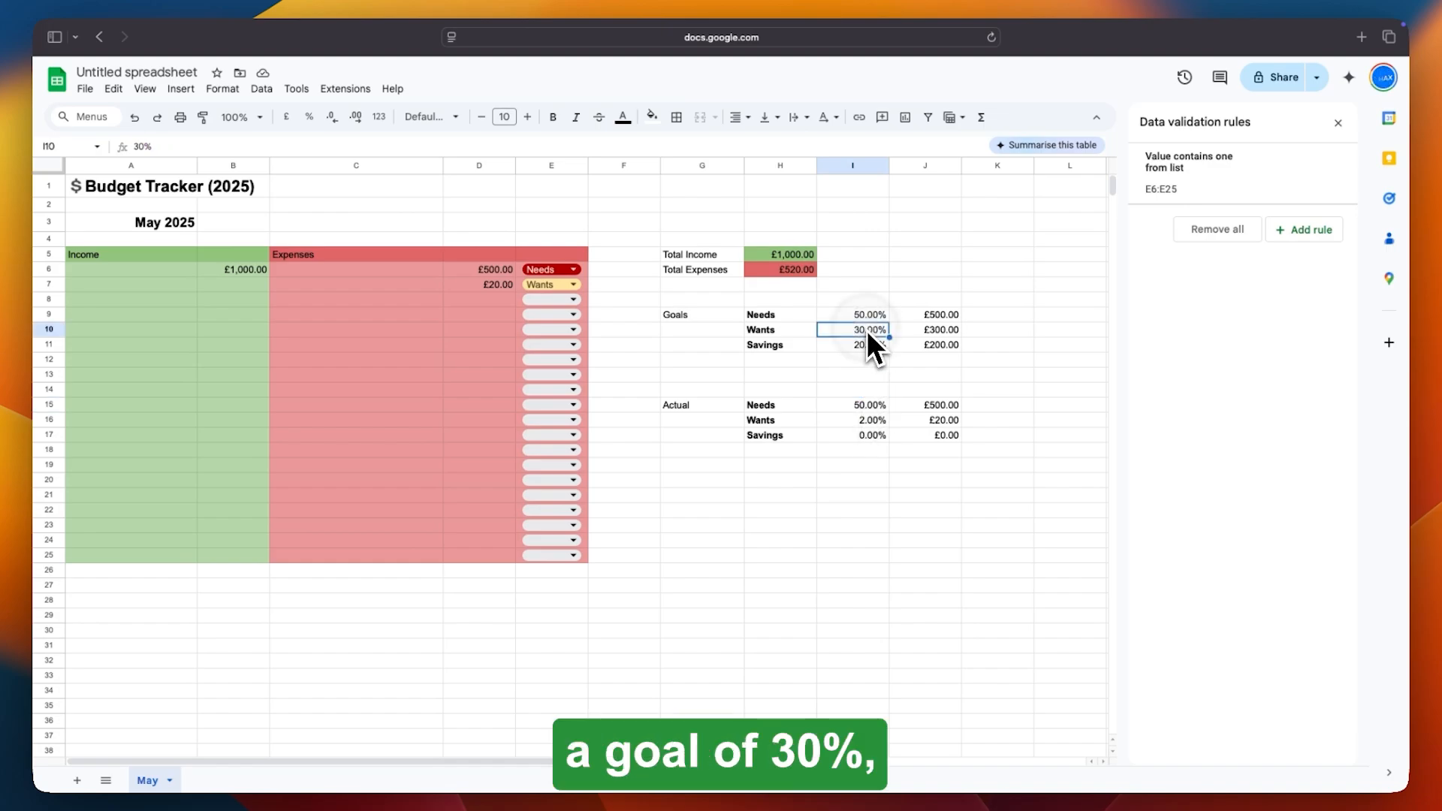
pyautogui.click(914, 328)
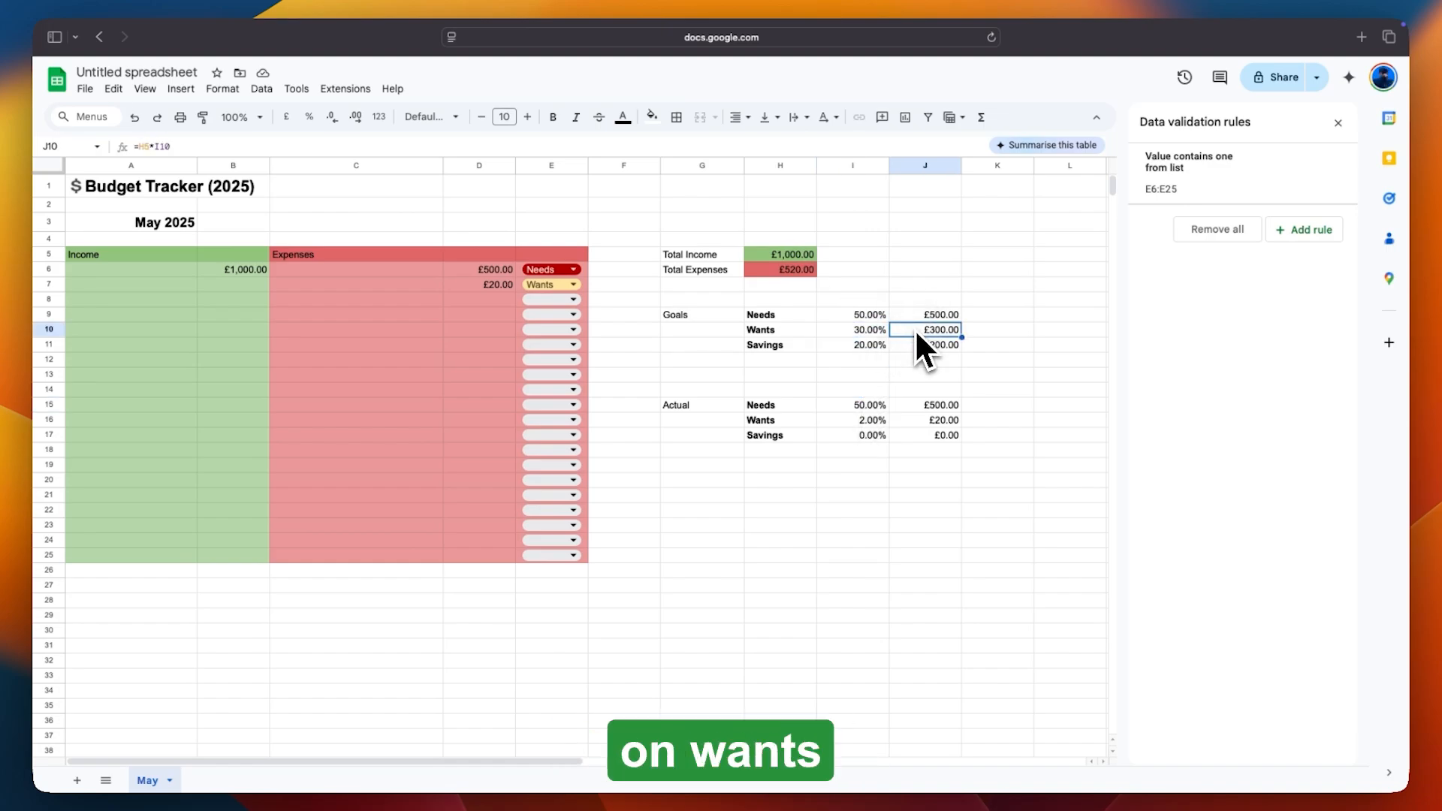
pyautogui.click(924, 404)
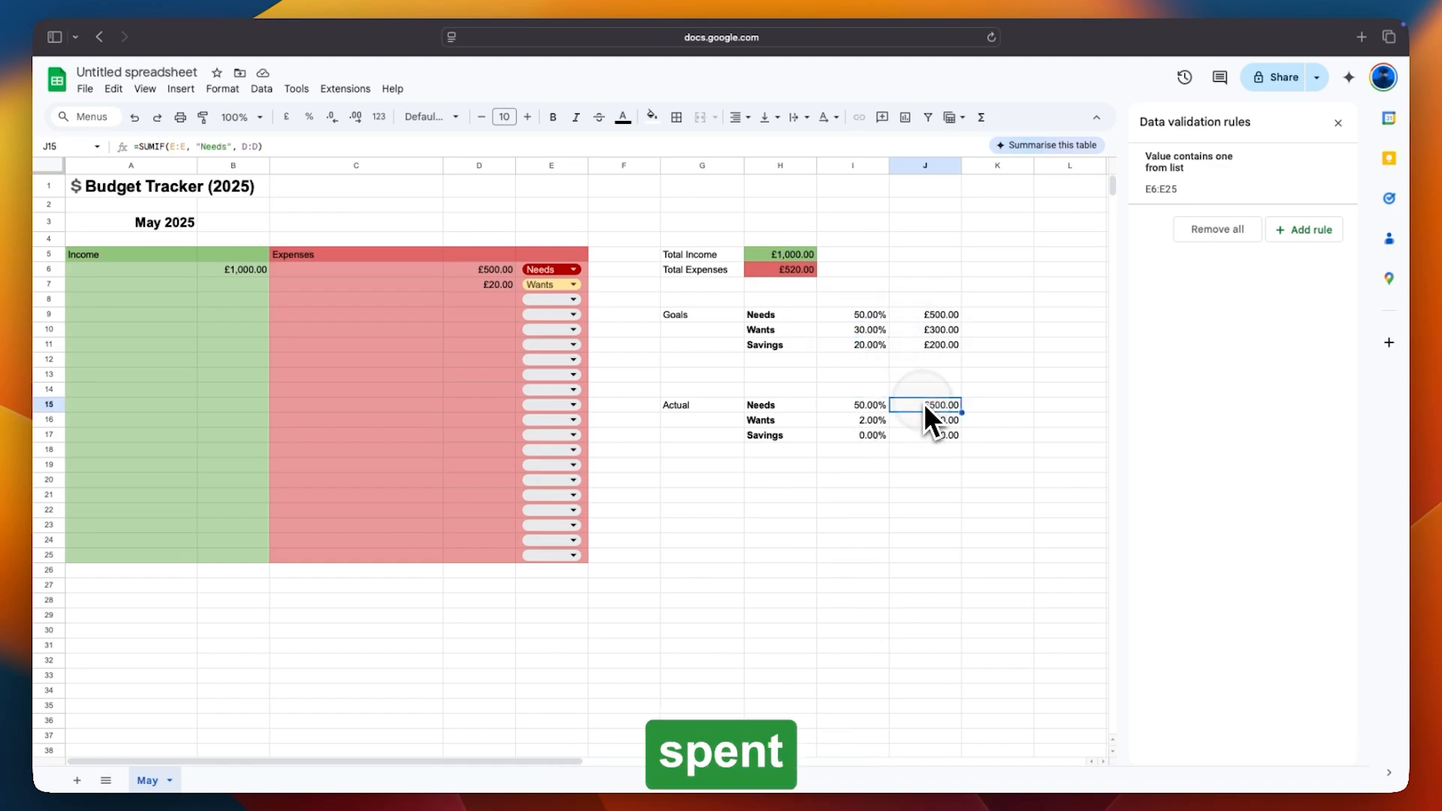
pyautogui.click(928, 422)
pyautogui.click(874, 420)
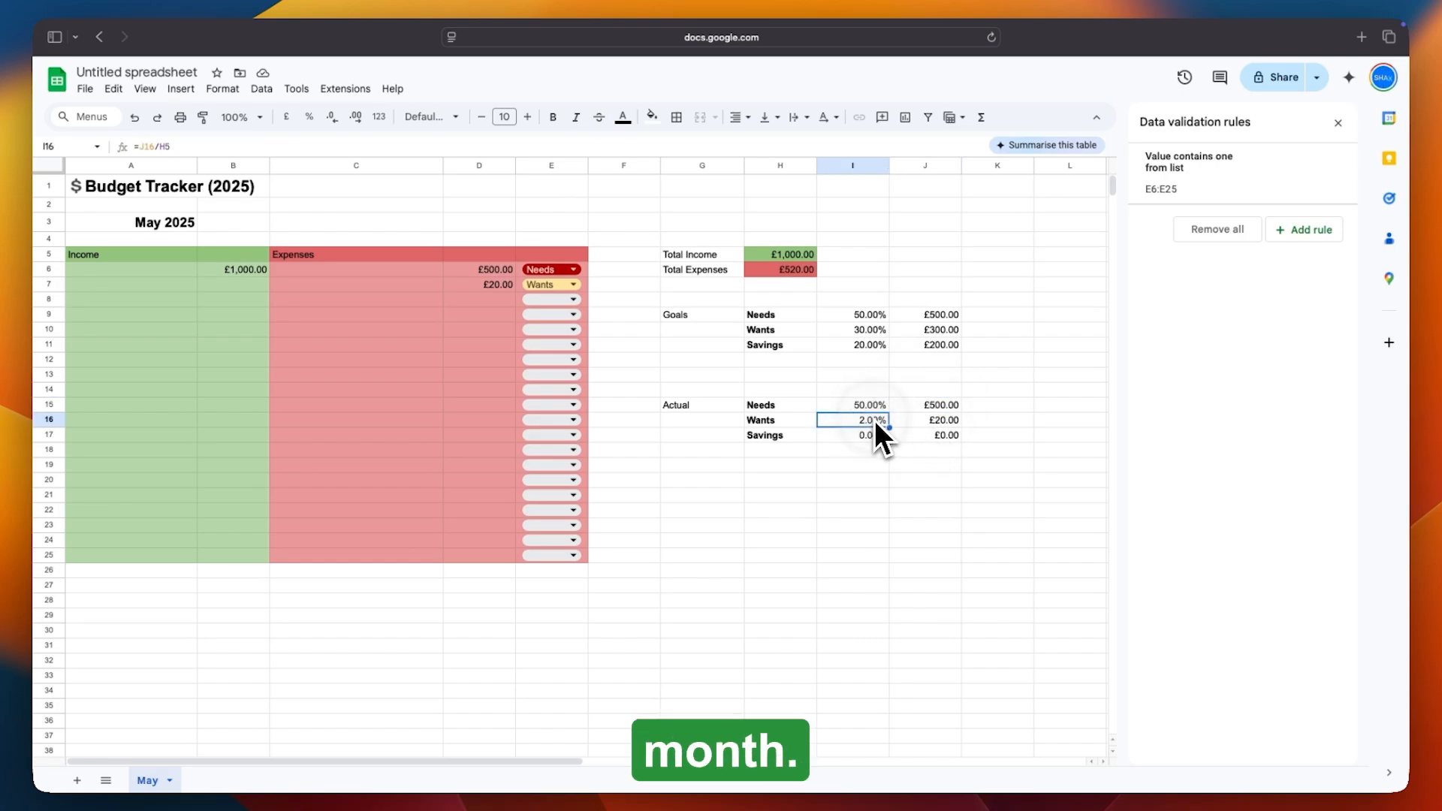
pyautogui.click(876, 332)
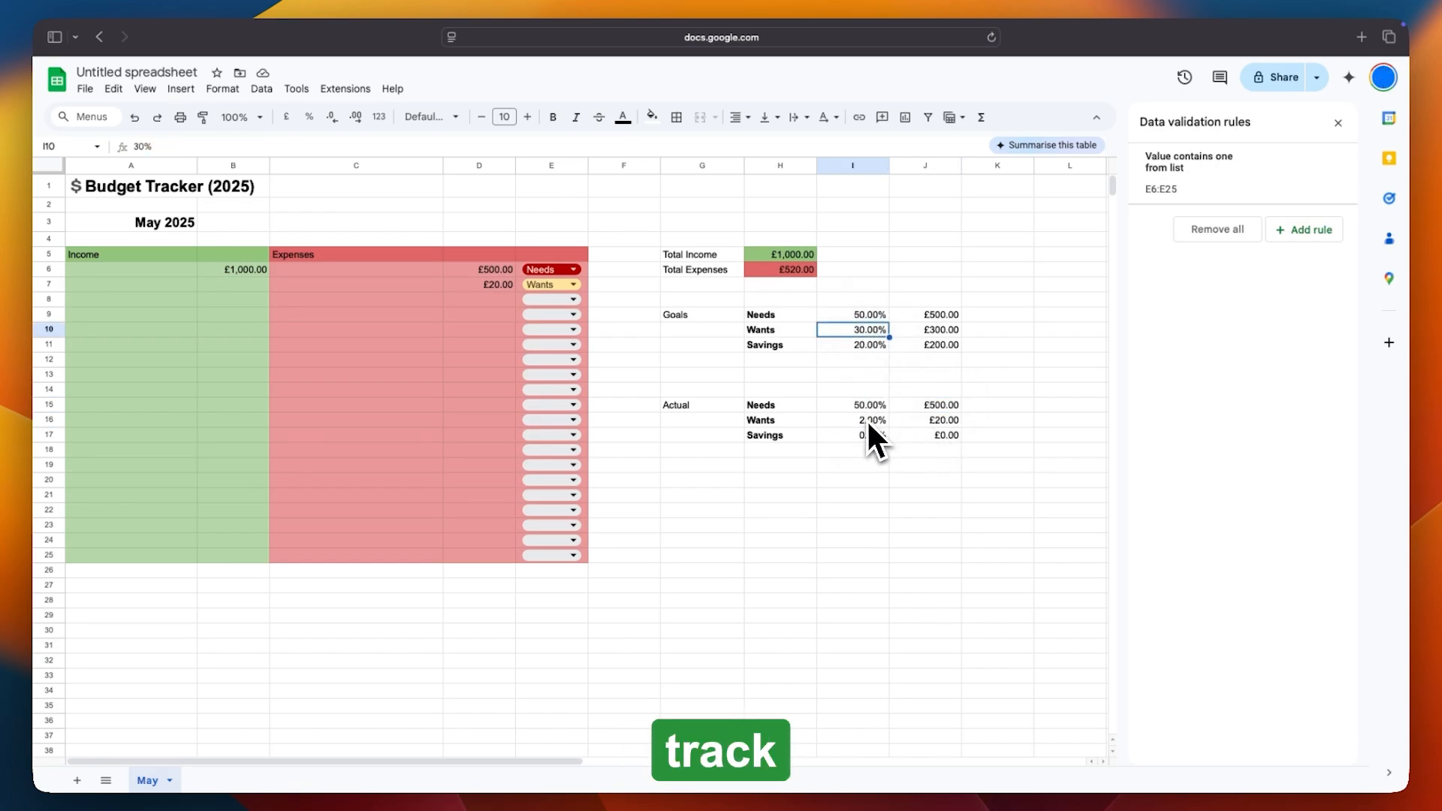
pyautogui.click(871, 422)
pyautogui.click(873, 335)
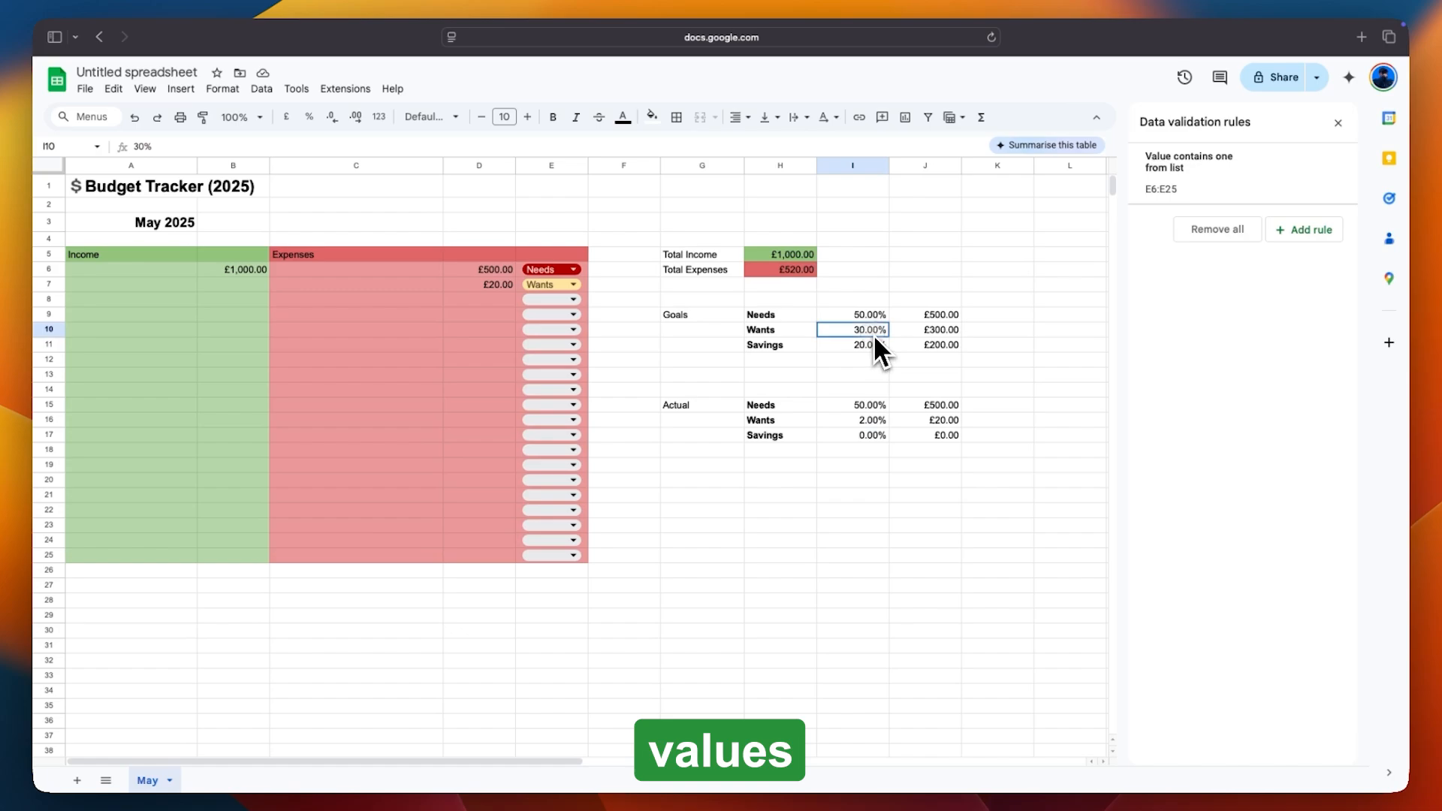
pyautogui.click(928, 334)
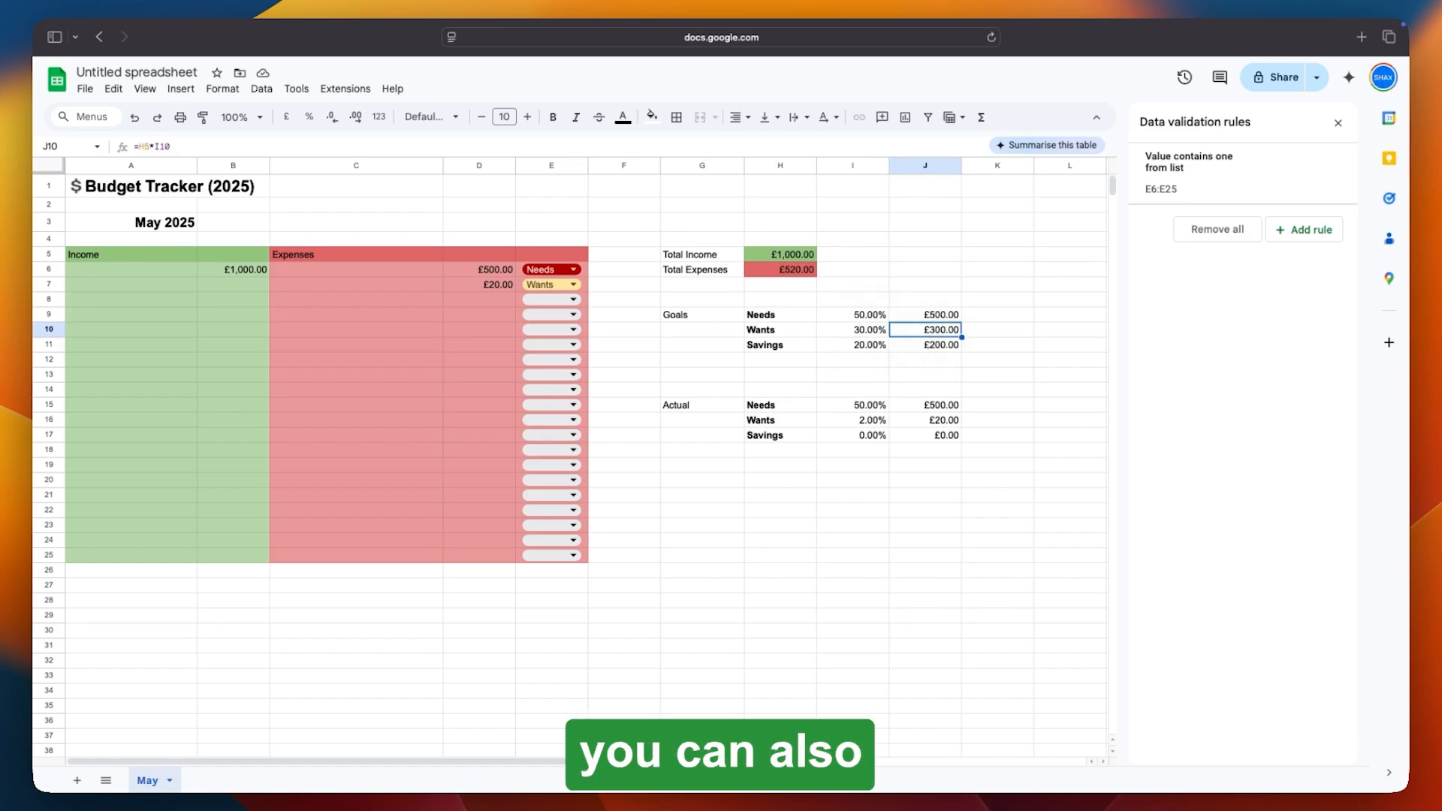
pyautogui.click(928, 422)
pyautogui.click(927, 335)
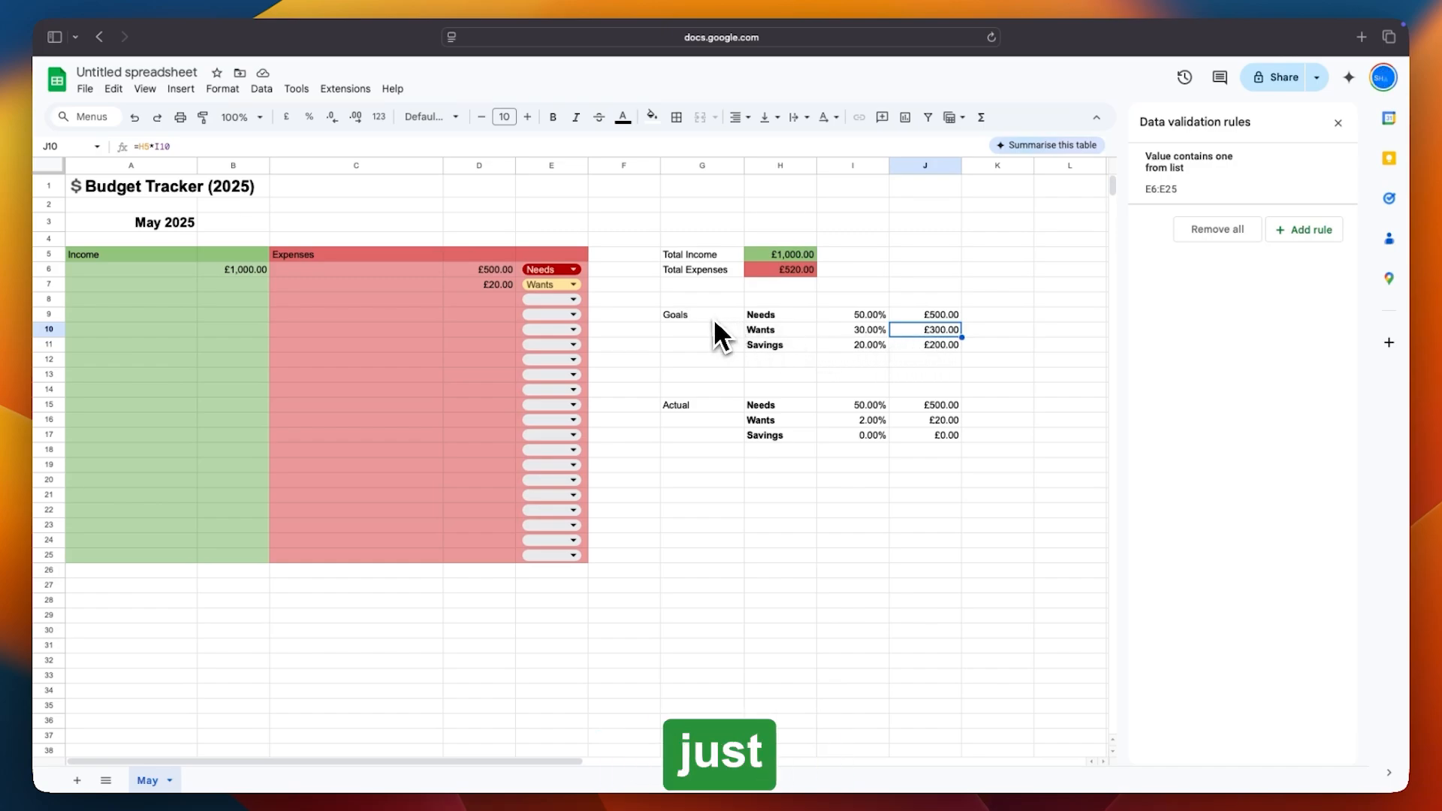
# Fill the Goals block G9:J11 with light yellow.
pyautogui.moveTo(710, 318); pyautogui.dragTo(901, 341)
pyautogui.click(653, 118)
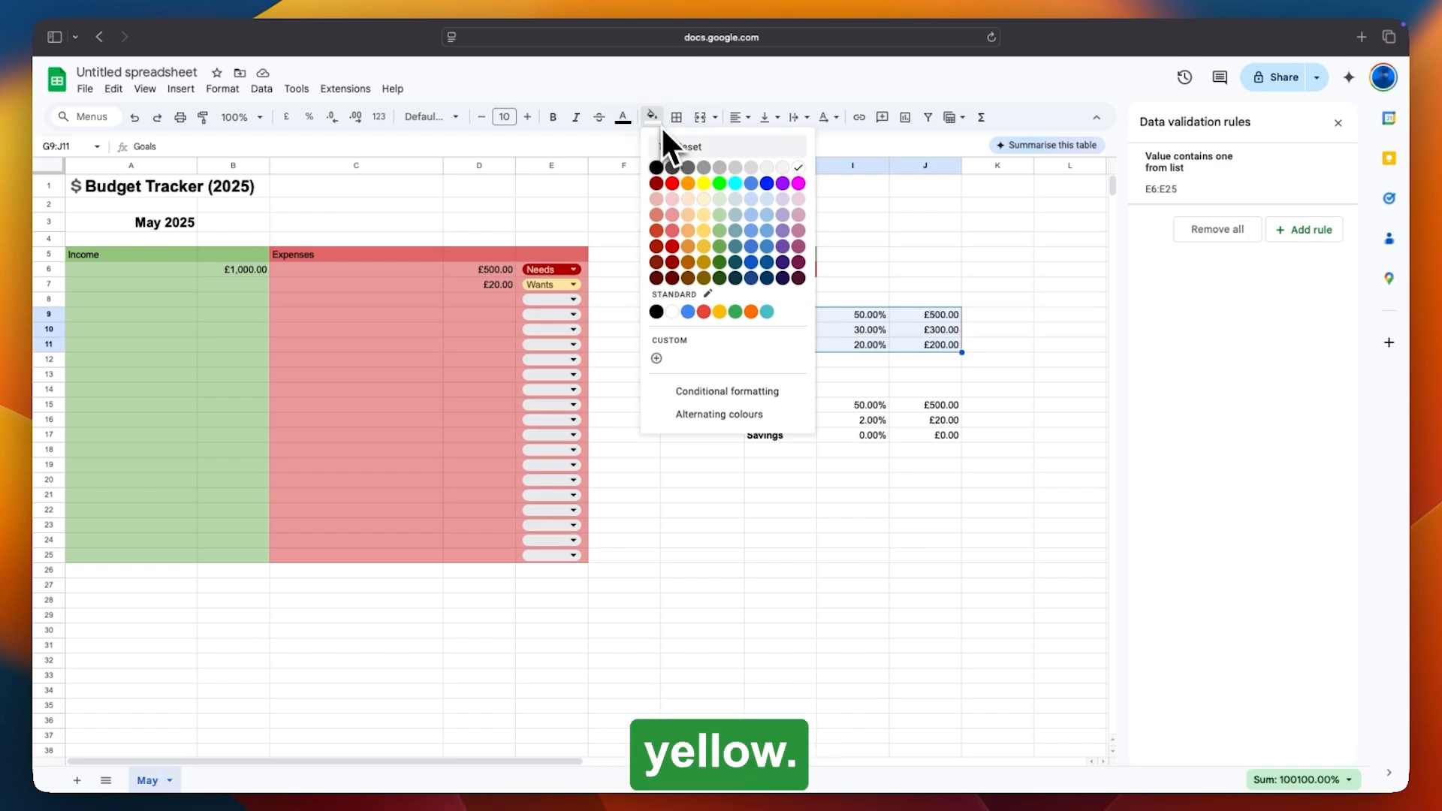
pyautogui.click(706, 226)
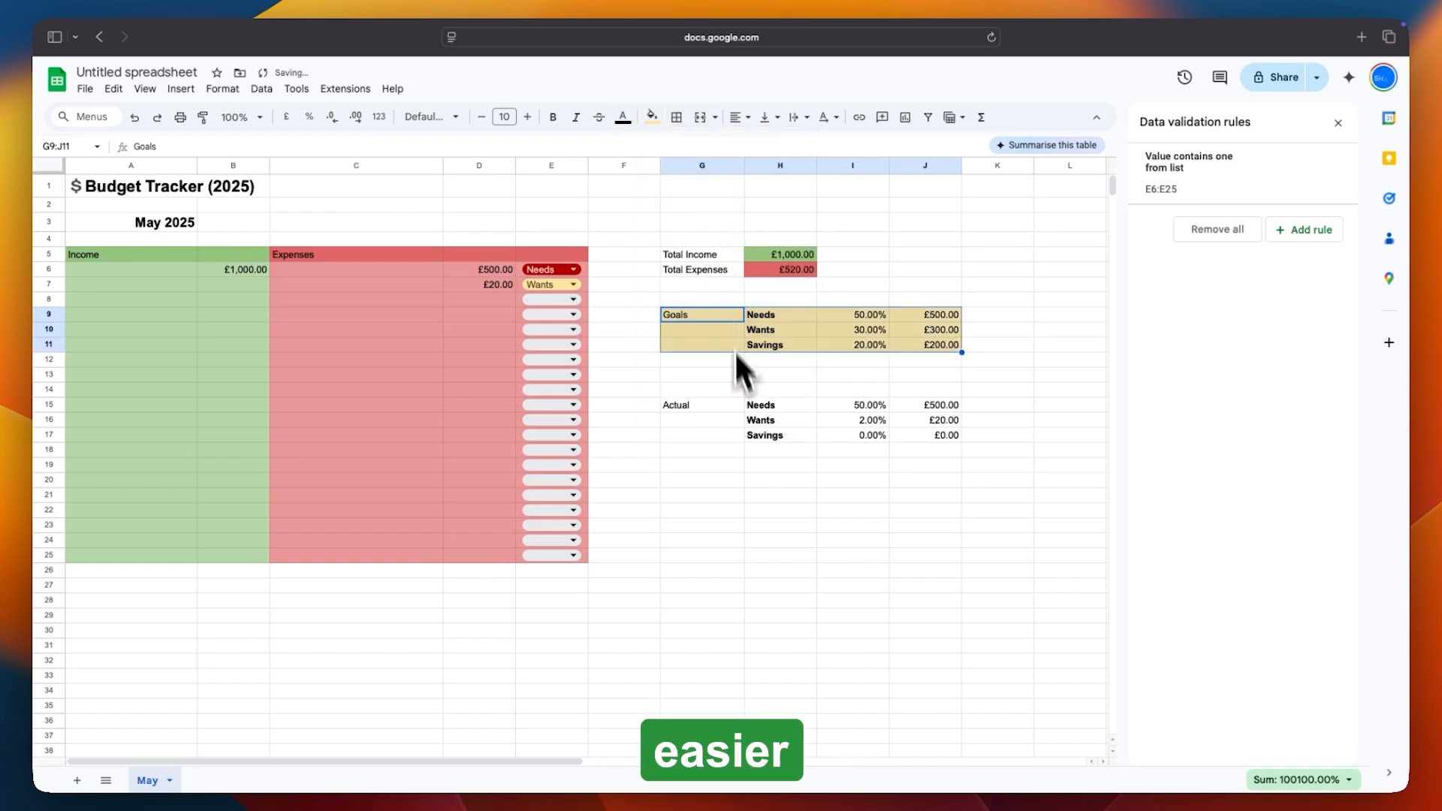
# Fill the Actual block G15:J17 with the same light yellow as the Goals block.
pyautogui.moveTo(708, 404); pyautogui.dragTo(921, 442)
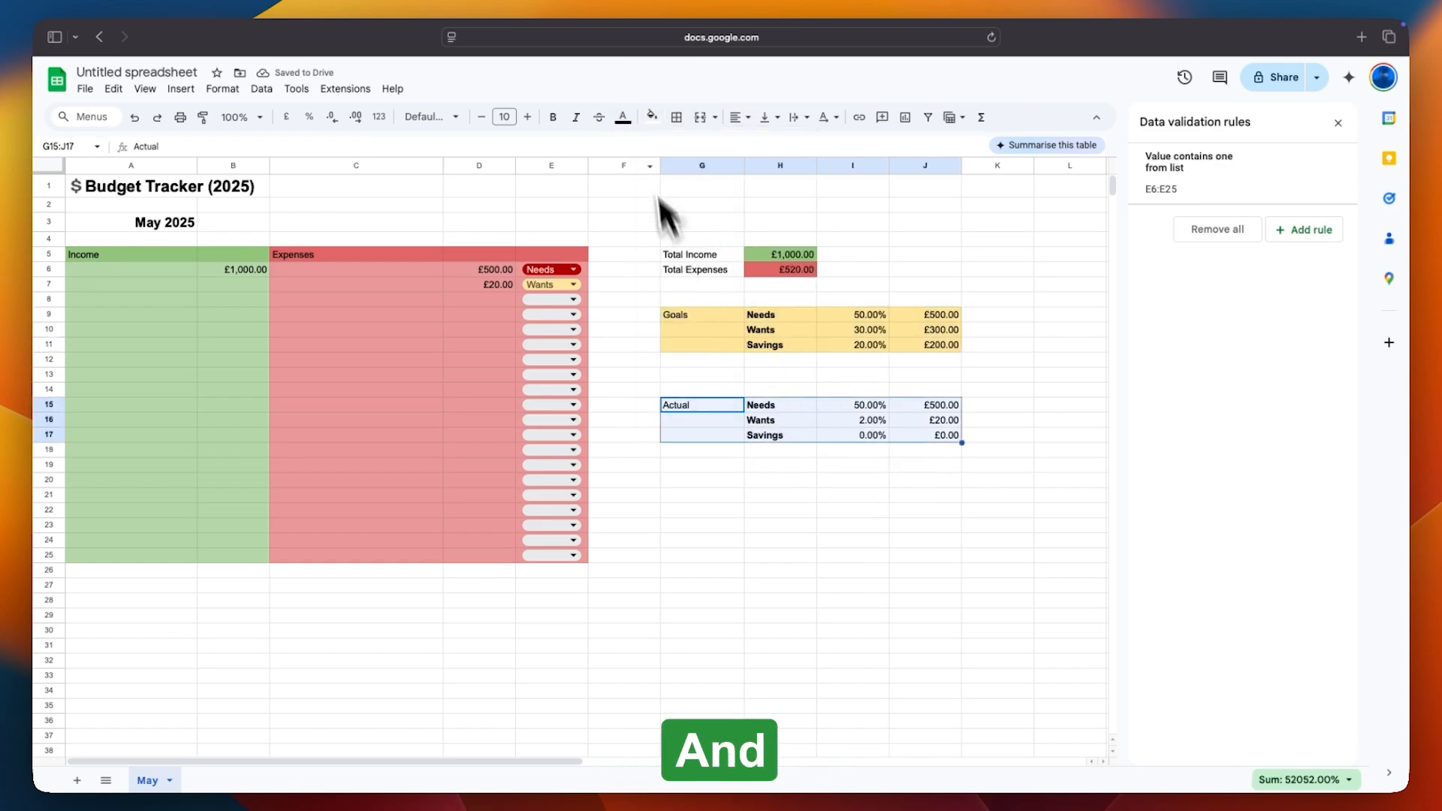
pyautogui.click(651, 116)
pyautogui.click(702, 216)
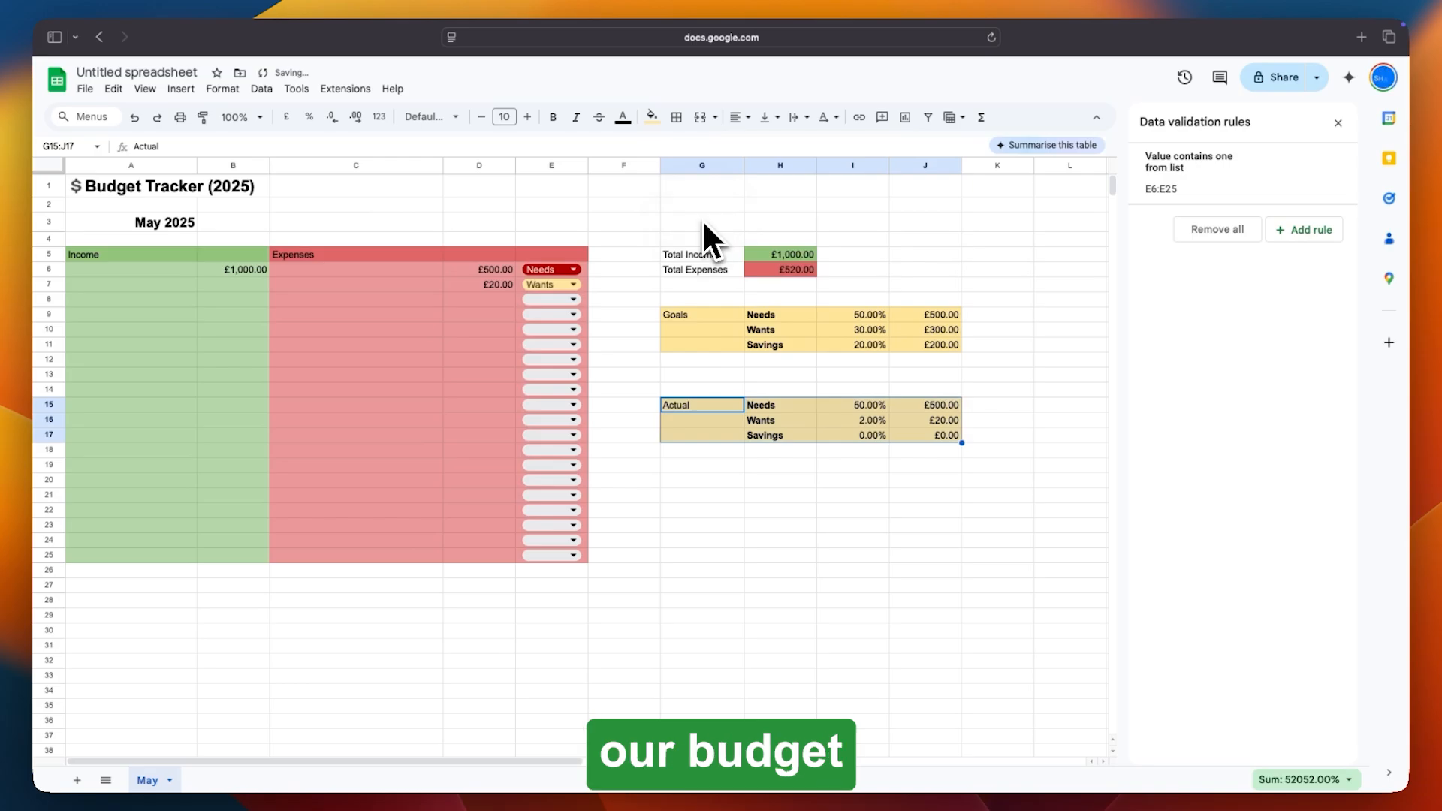
pyautogui.click(773, 464)
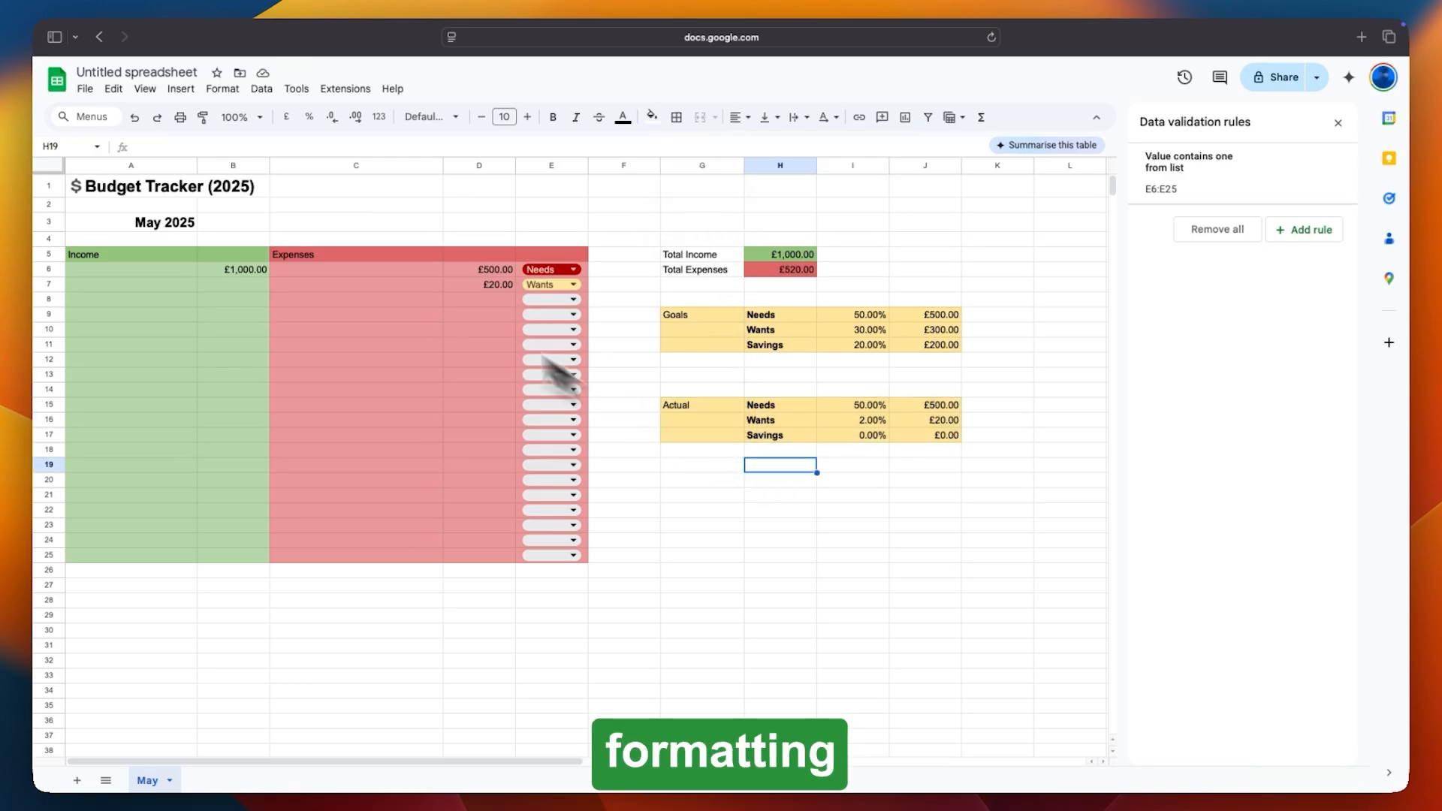
# Merge the title row across A1 to J1 and change the title's horizontal alignment.
pyautogui.moveTo(101, 188); pyautogui.dragTo(924, 187)
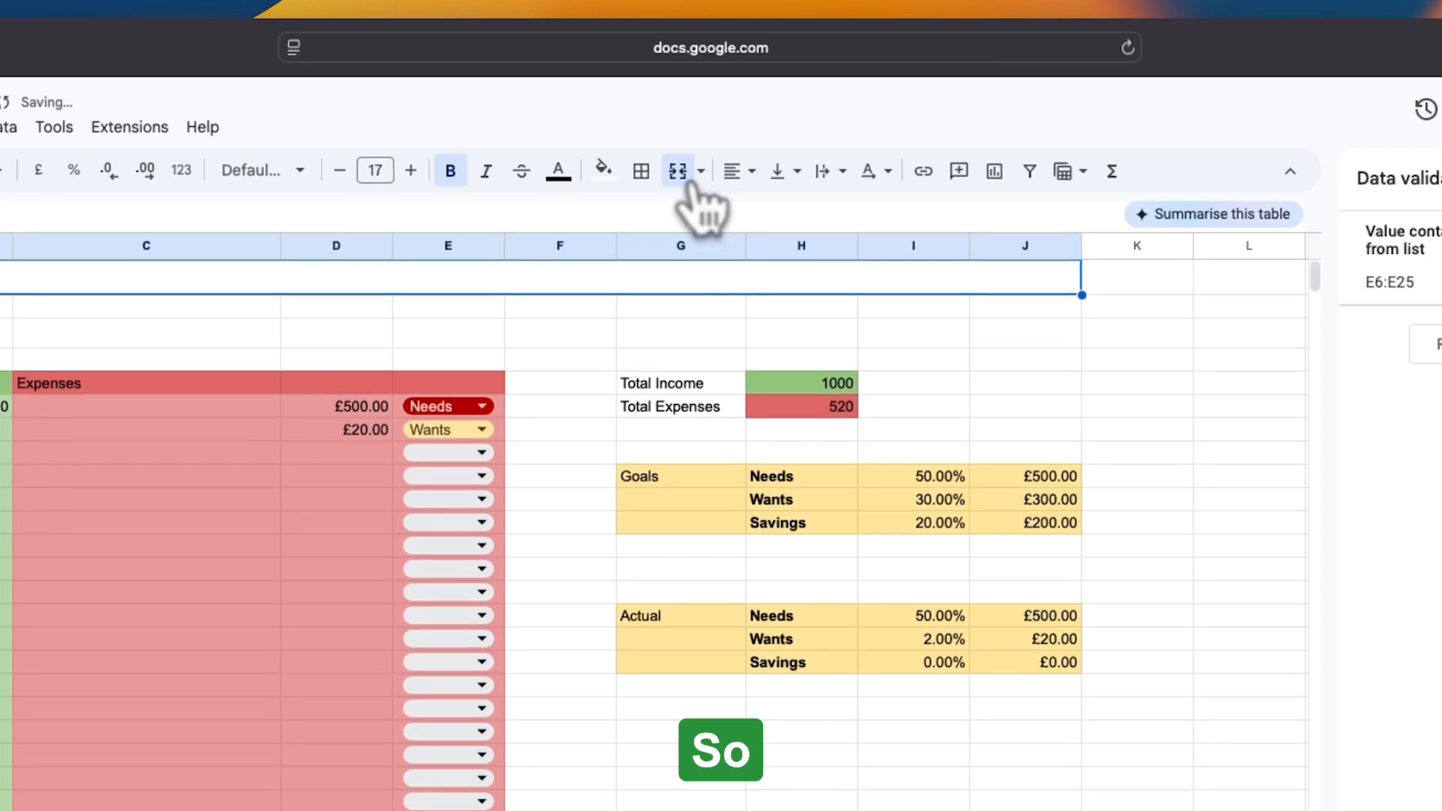
pyautogui.click(736, 173)
pyautogui.click(772, 213)
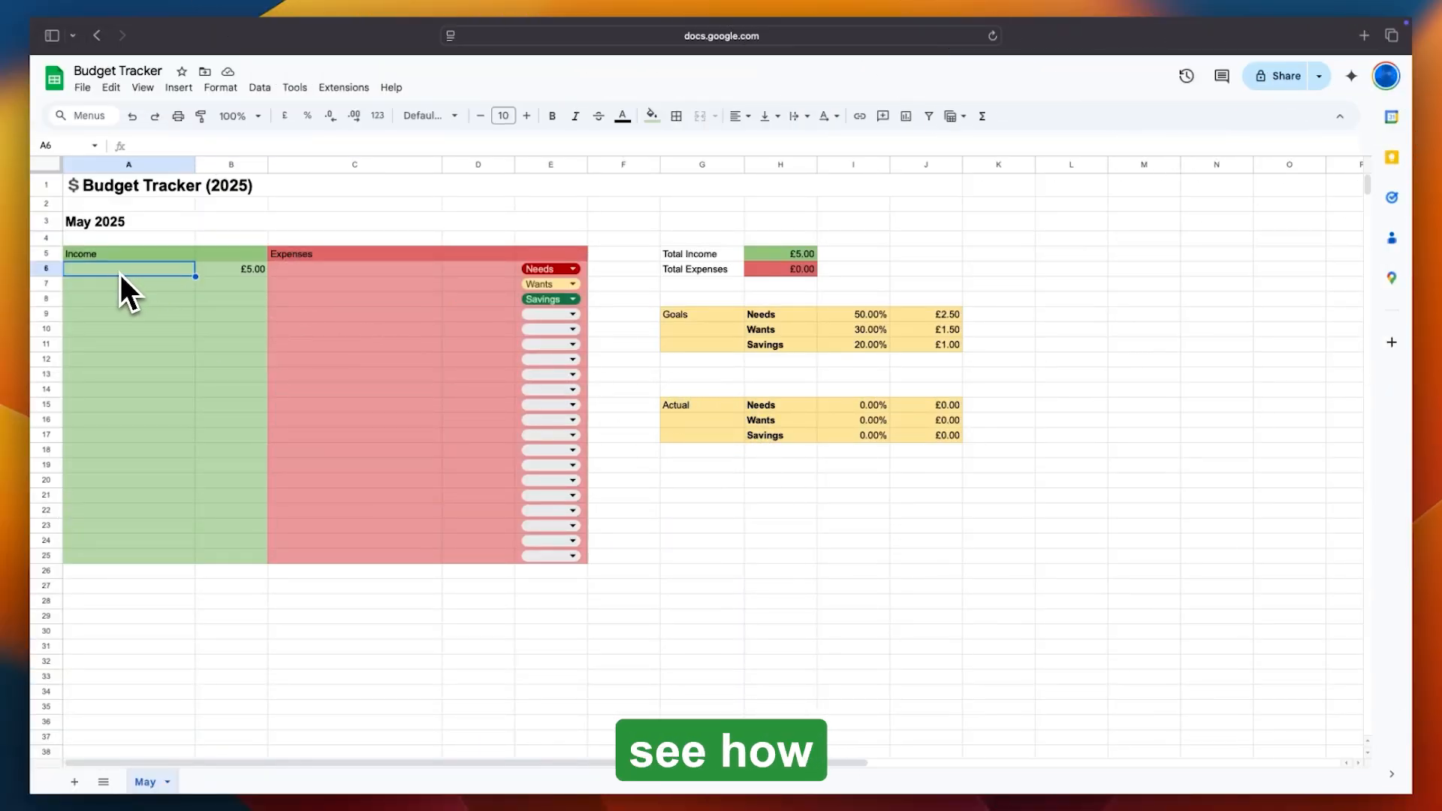
# Enter Paycheck as the first income item in A6 with an amount of 1500 in B6.
pyautogui.write('Paycheck')
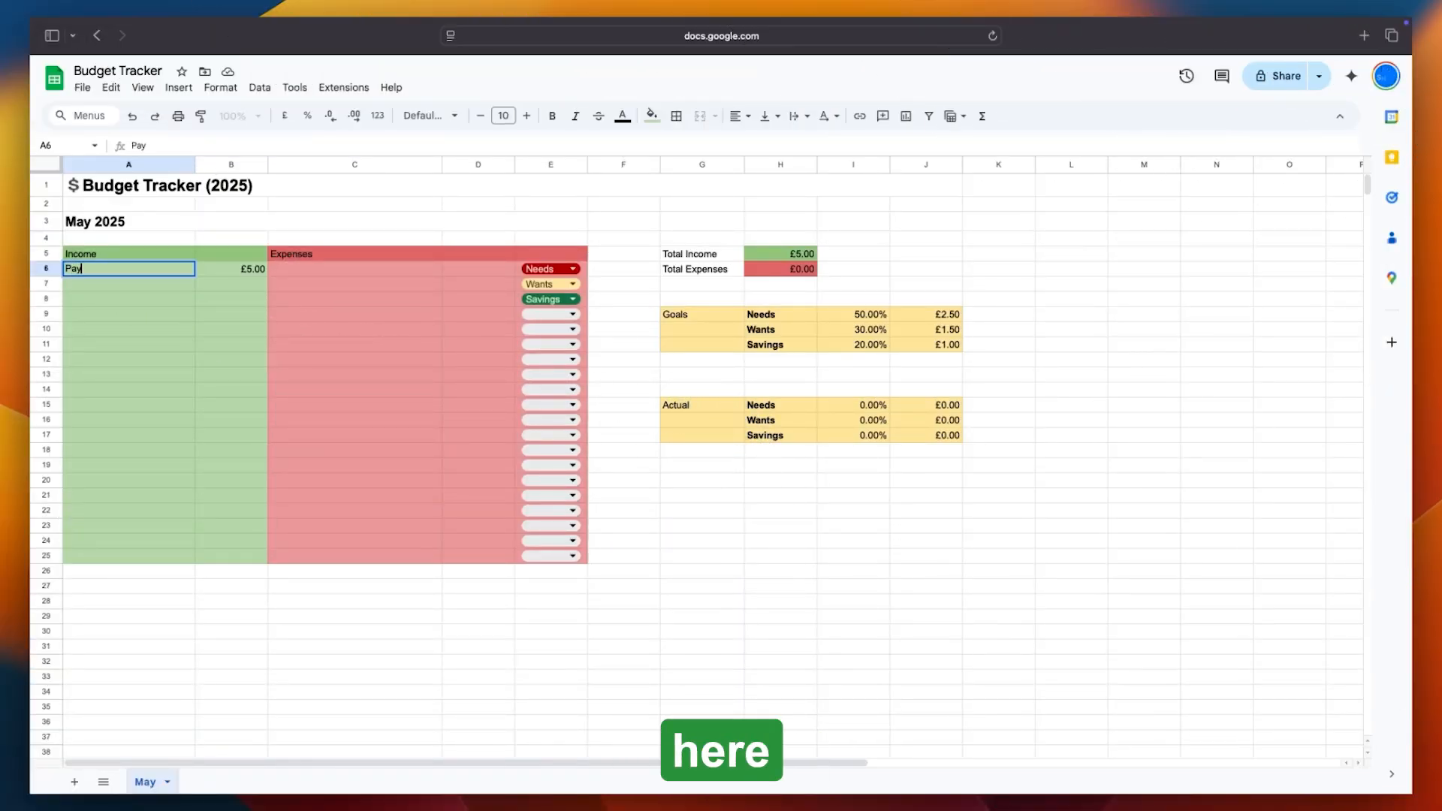
pyautogui.press('Tab')
pyautogui.write('1500')
pyautogui.press('Return')
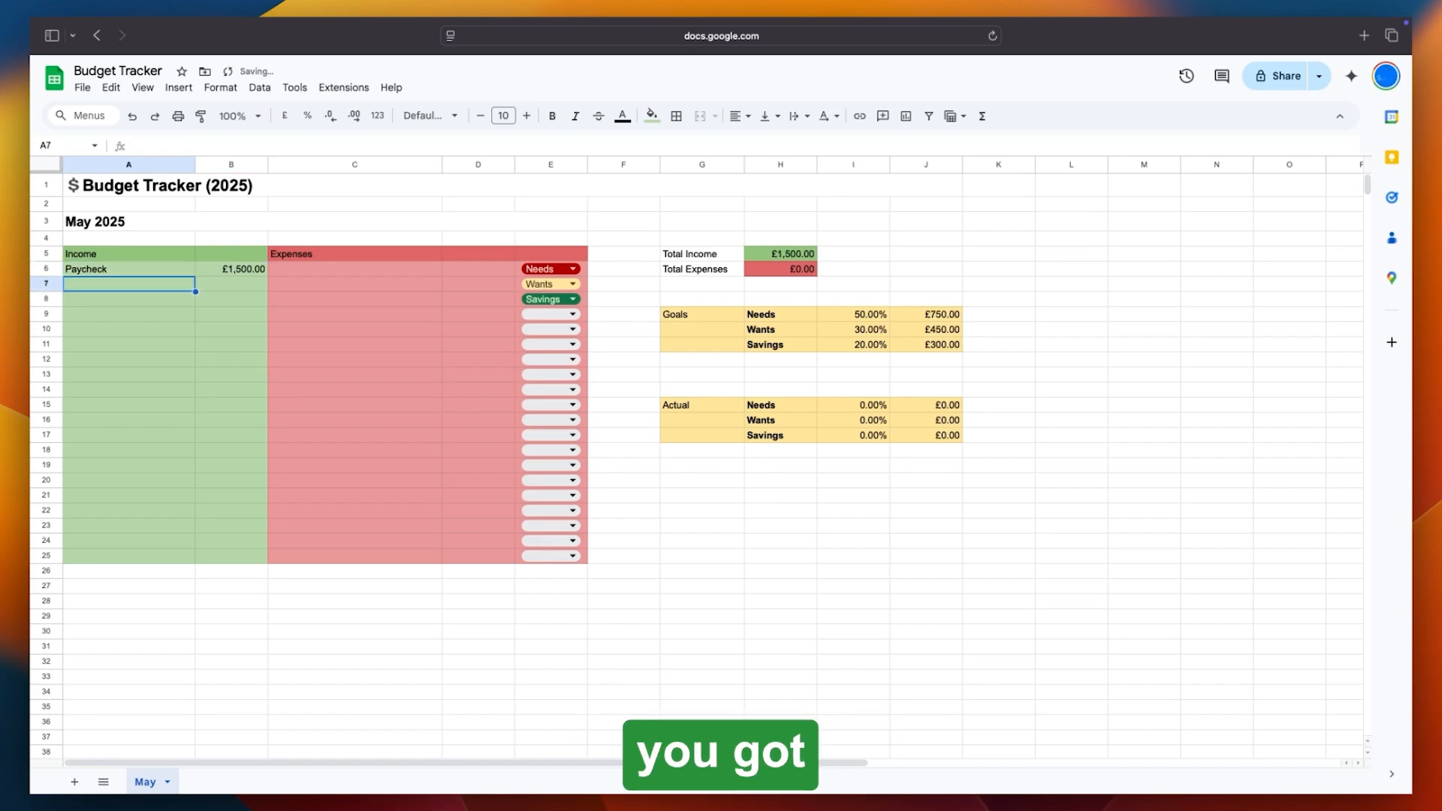
# Add Side Hustle 1 as the second income item in row 7 with an amount of 250.
pyautogui.write('Side')
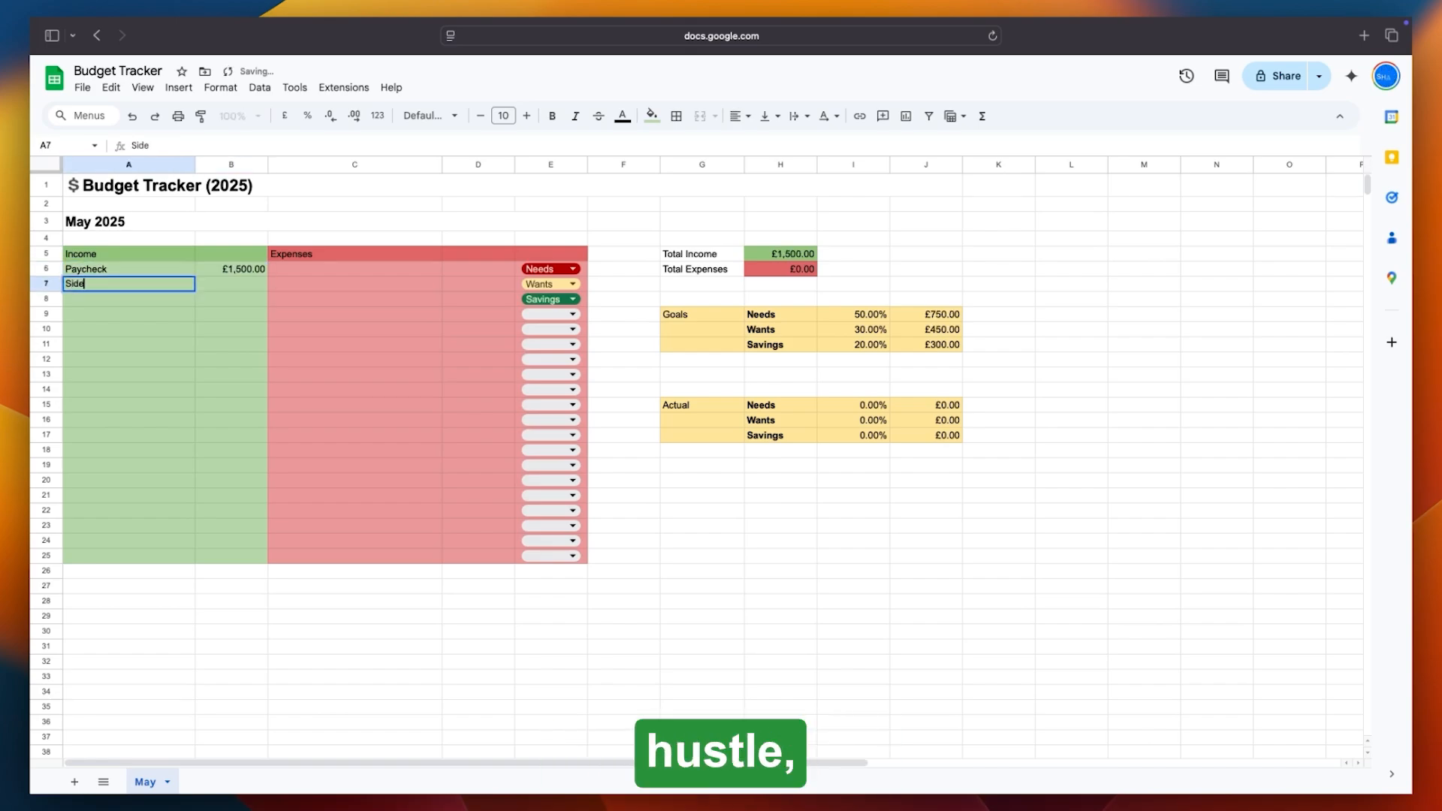
pyautogui.write(' Hustle 1')
pyautogui.press('Tab')
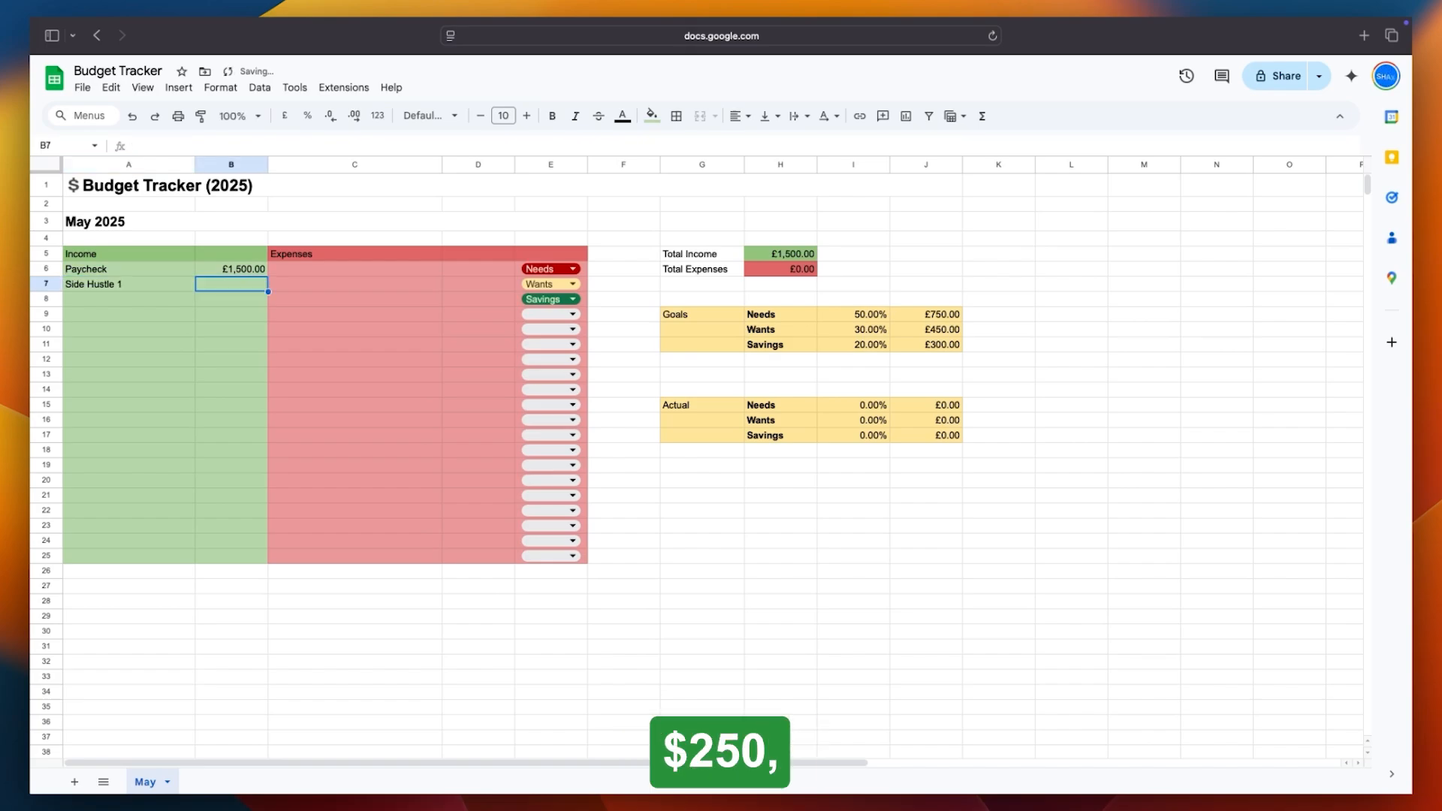
pyautogui.write('250')
pyautogui.press('Return')
# Add Side Hustle 2 as the third income item in row 8 with an amount of 542, and check the total income cell.
pyautogui.write('Side Hustle 2')
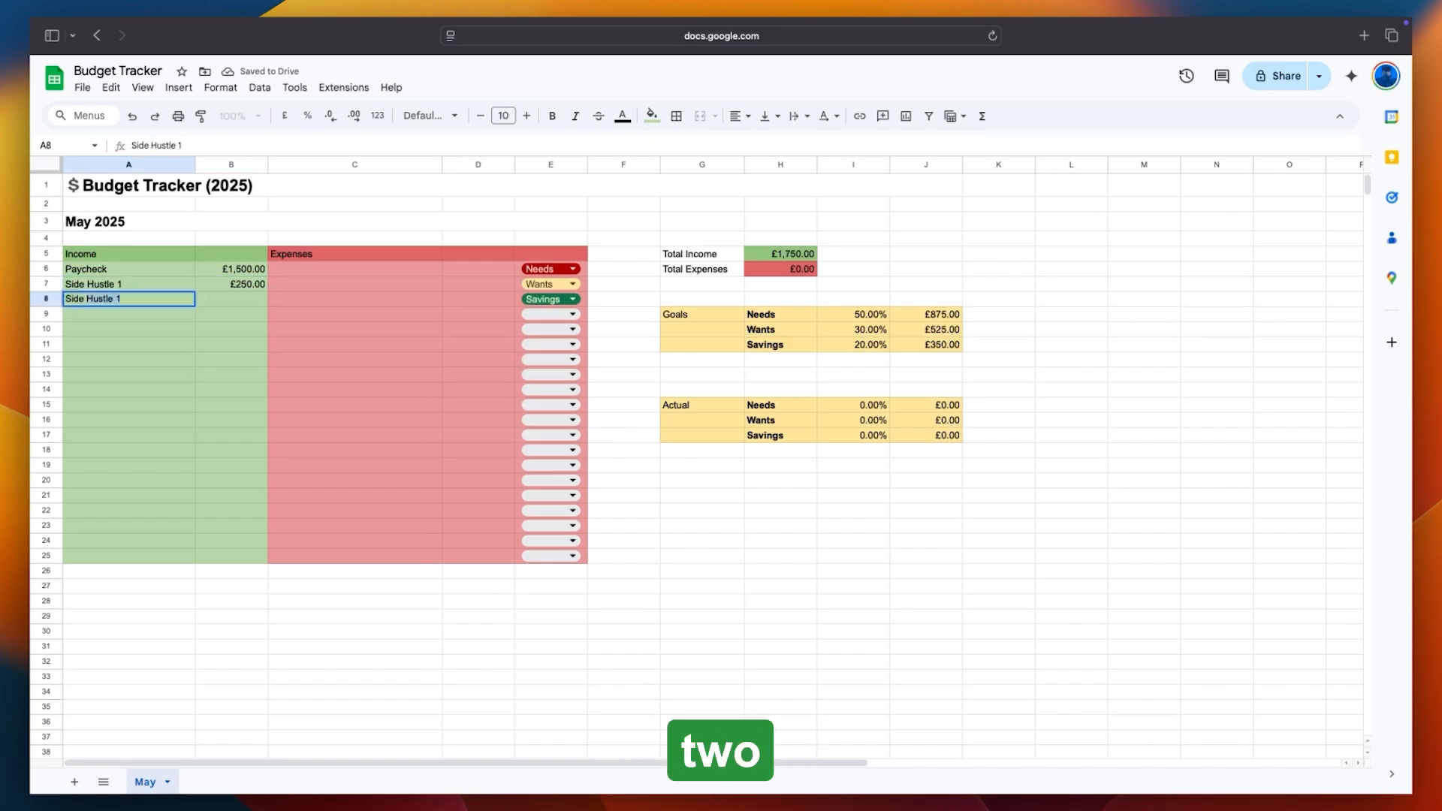
pyautogui.press('Tab')
pyautogui.write('542')
pyautogui.press('Return')
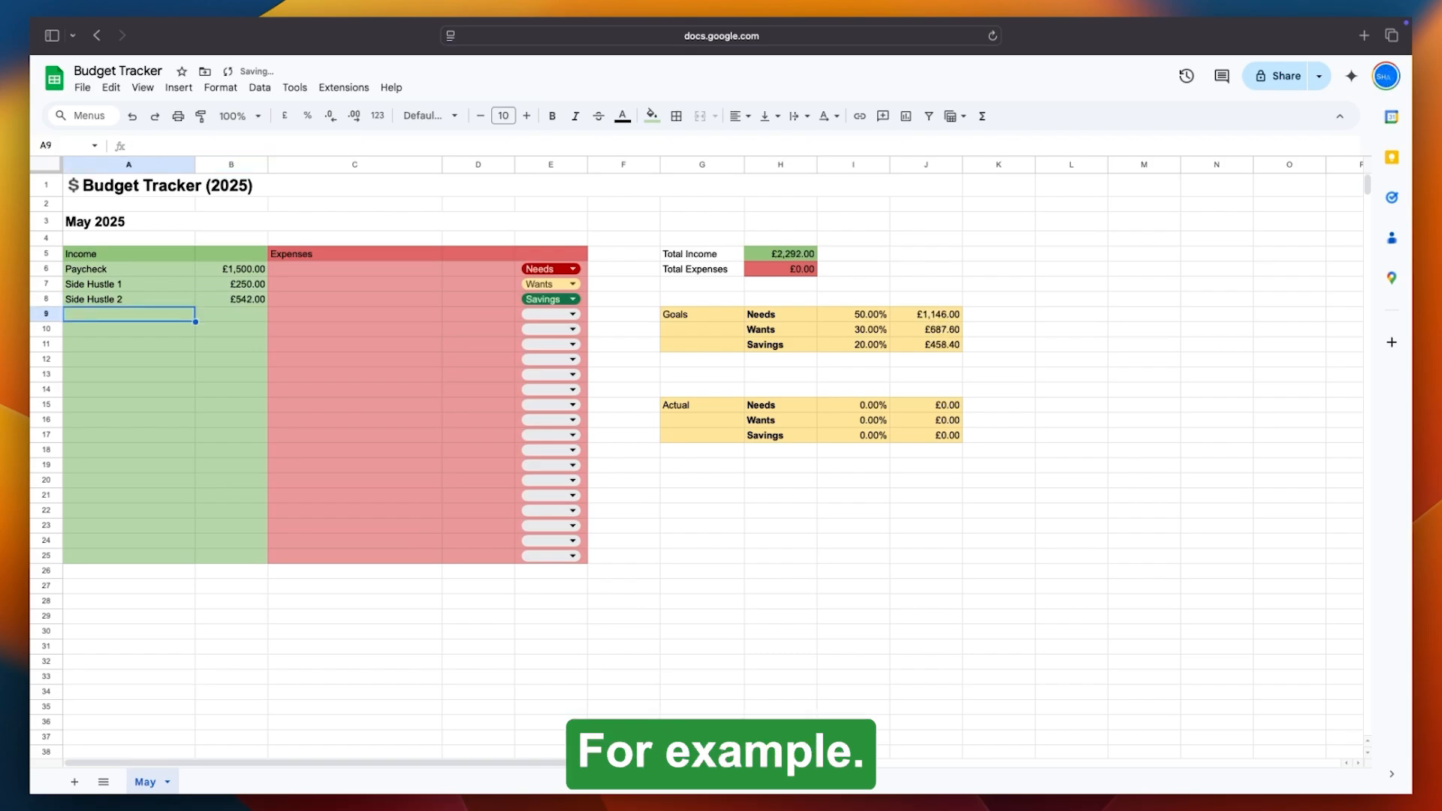
pyautogui.click(771, 254)
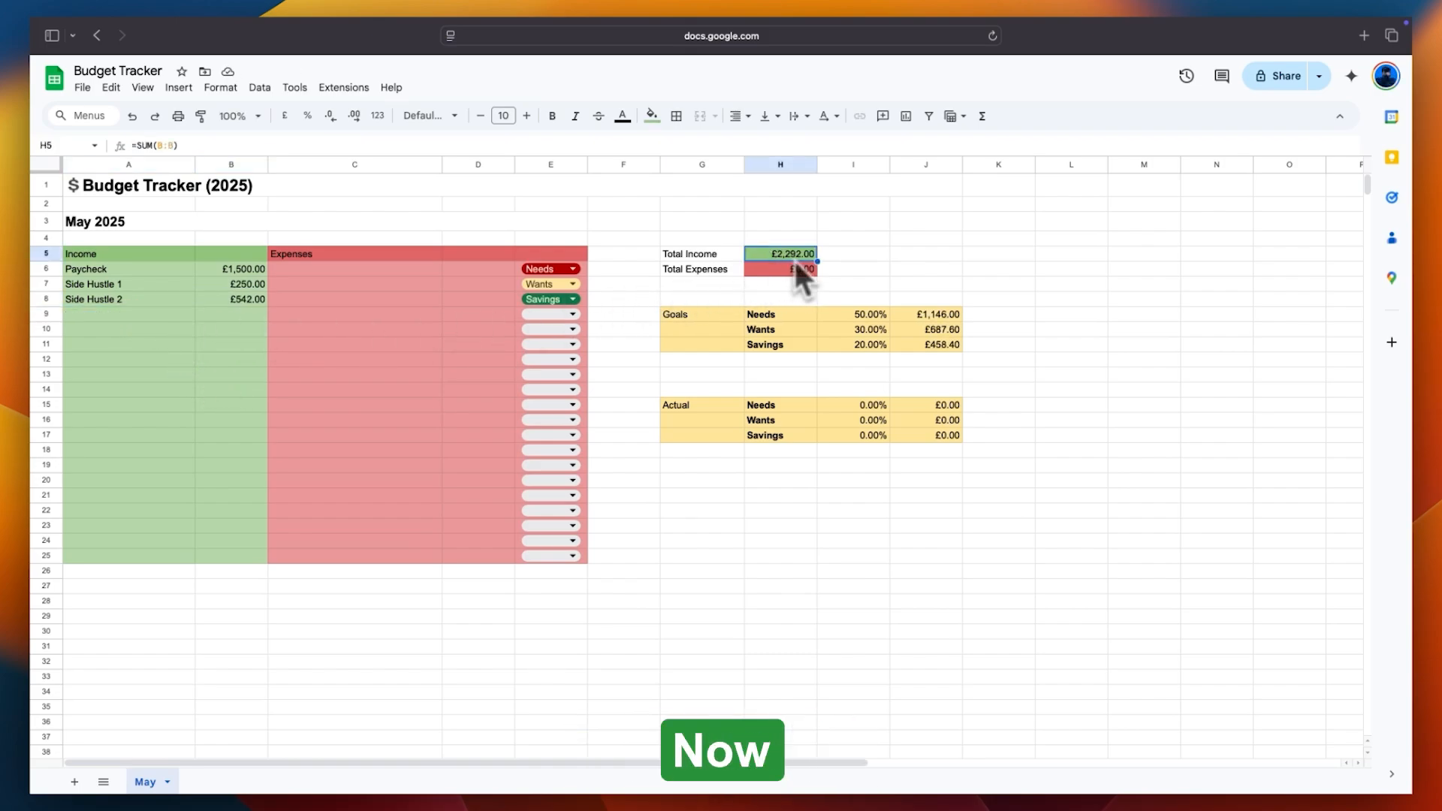
# Enter Gas as the first expense in C6 with an amount of 450 in D6.
pyautogui.click(312, 269)
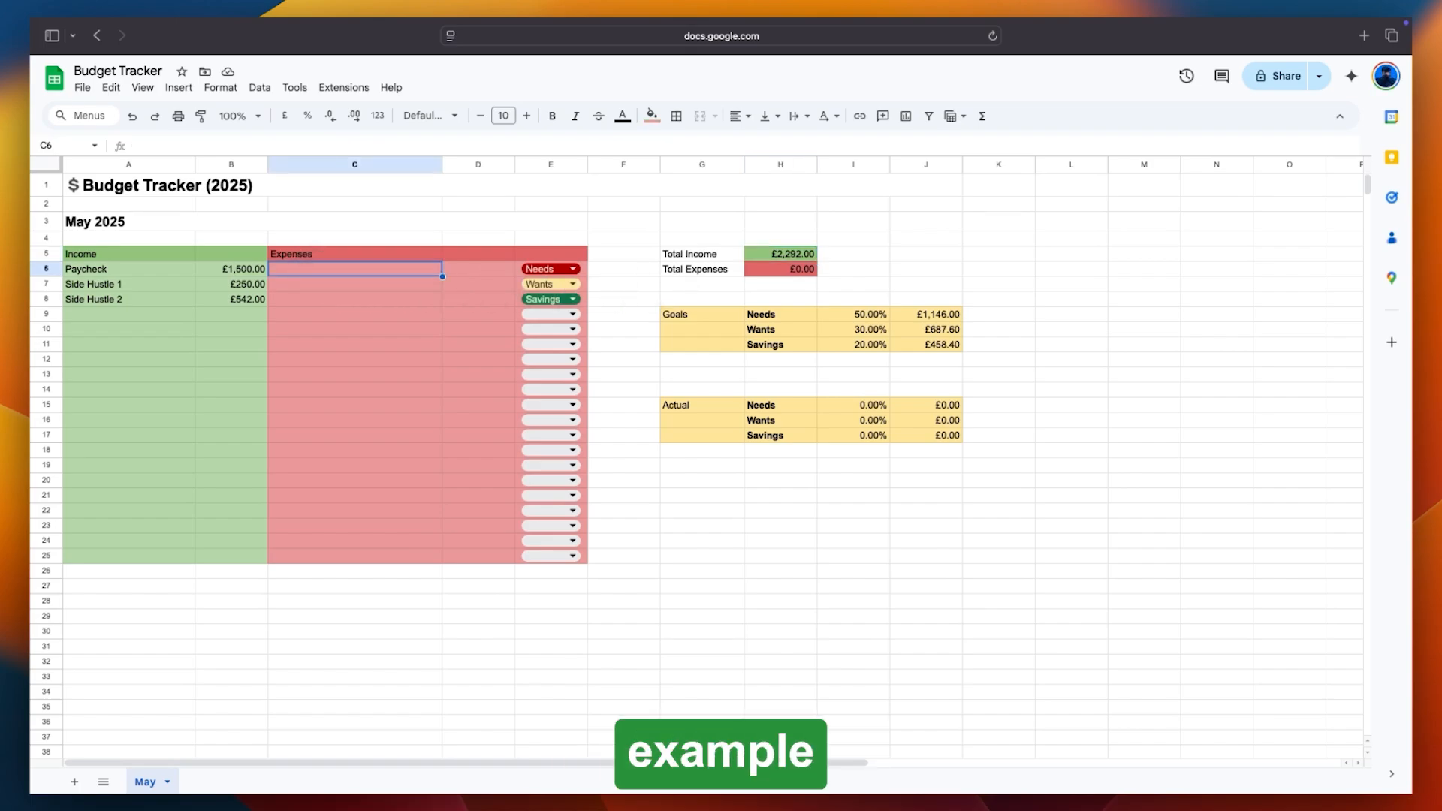
pyautogui.write('Gas')
pyautogui.press('Tab')
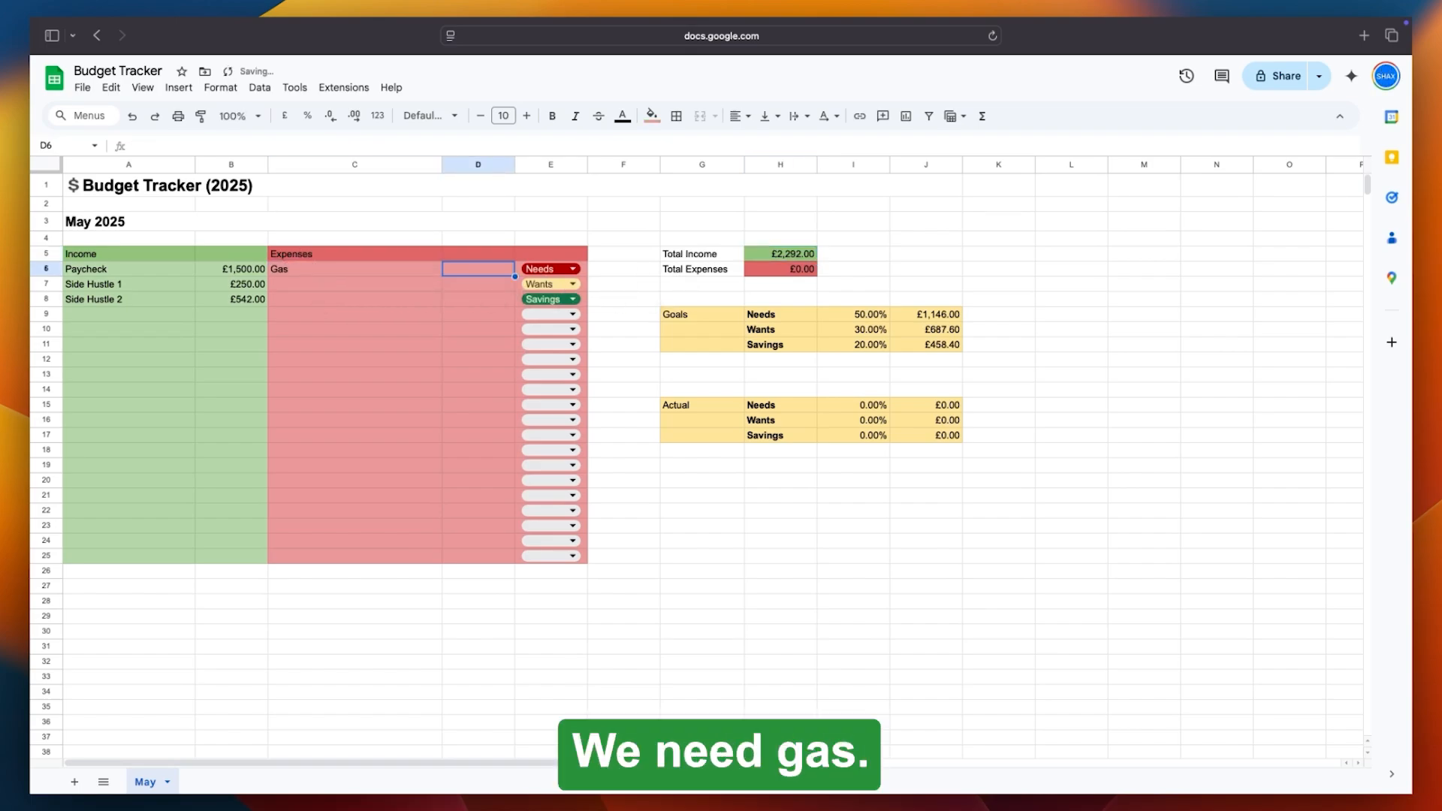
pyautogui.write('450')
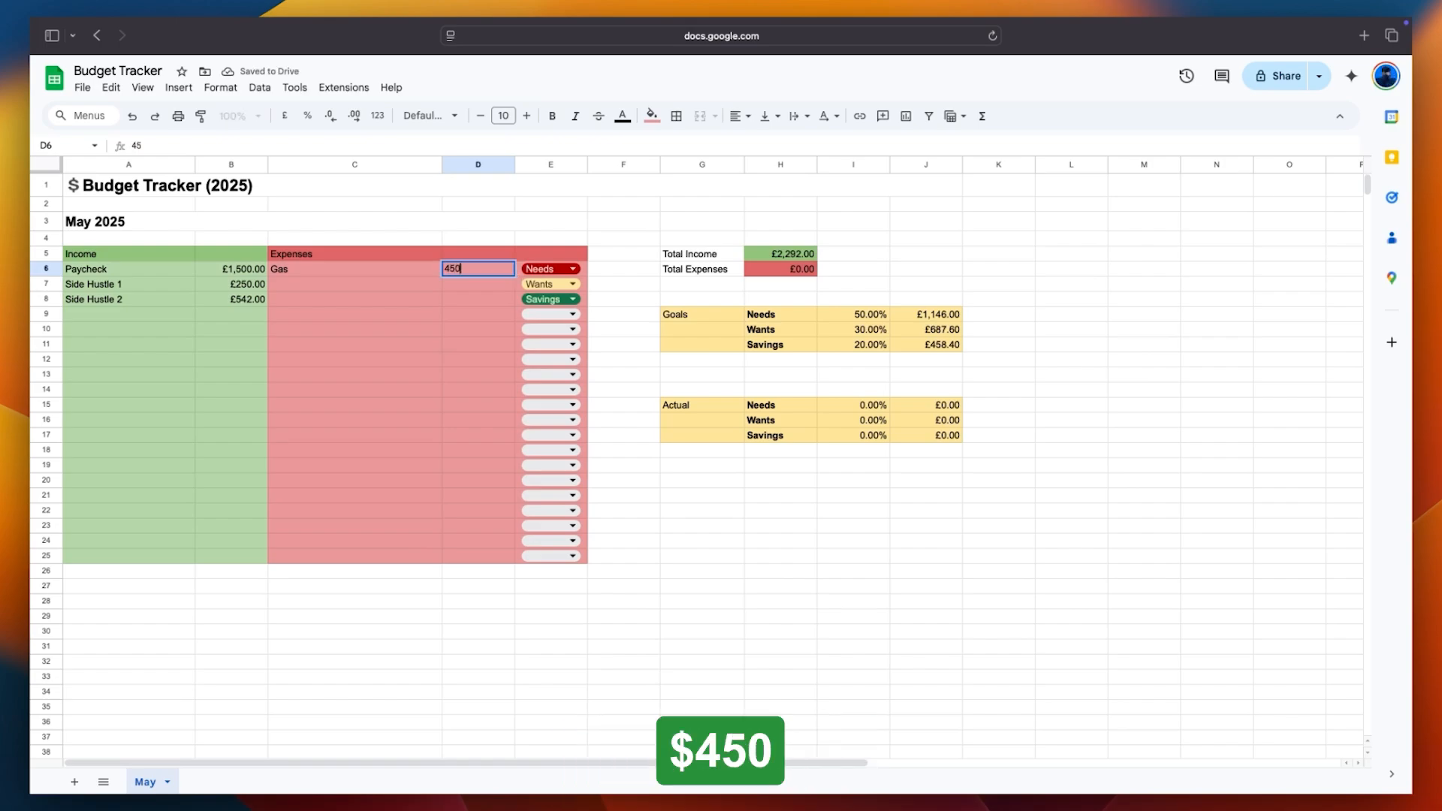
pyautogui.press('Return')
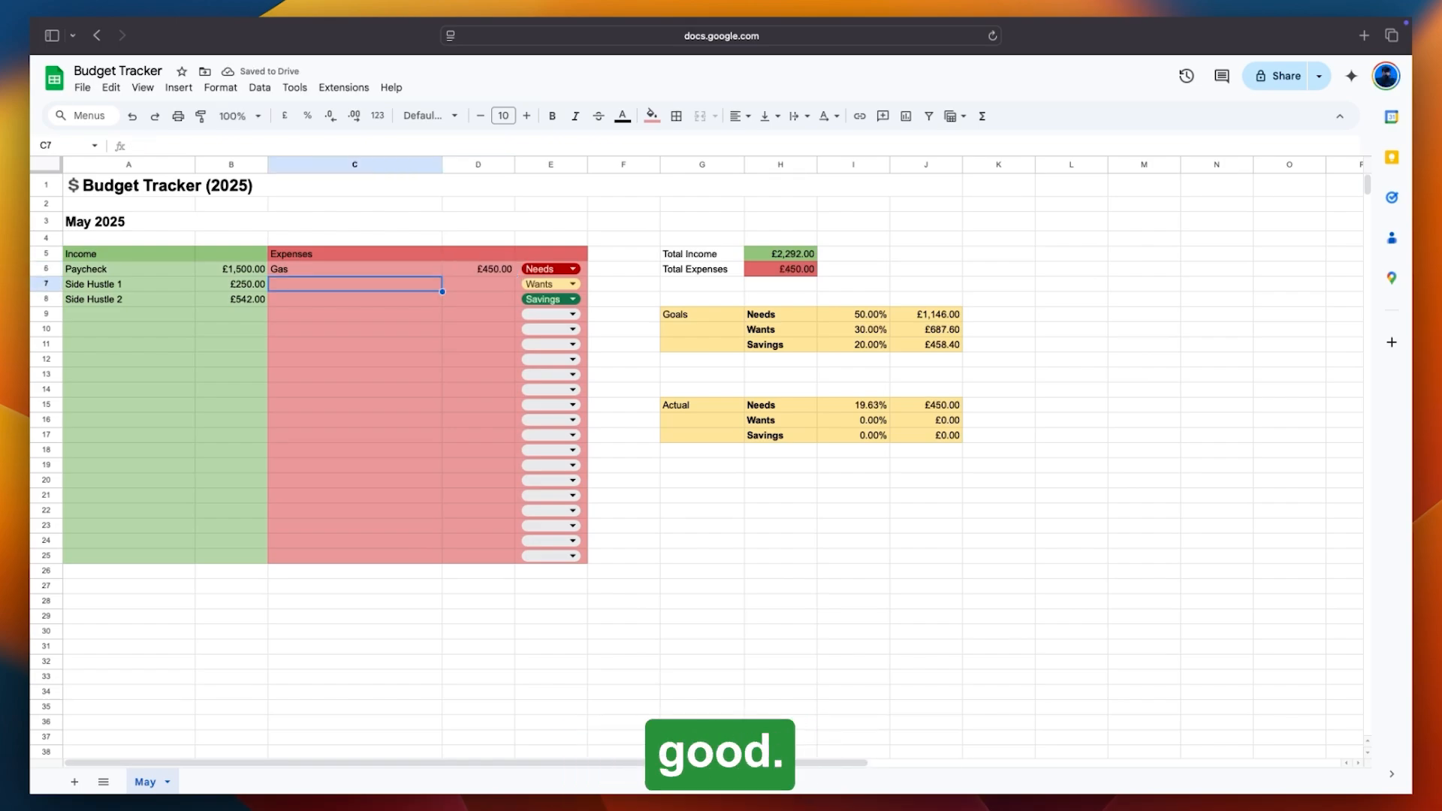
# Add the expenses Steakhouse with an amount of 180 in row 7 and Savings with 450 in row 8.
pyautogui.write('Steakhouse')
pyautogui.press('Tab')
pyautogui.write('18')
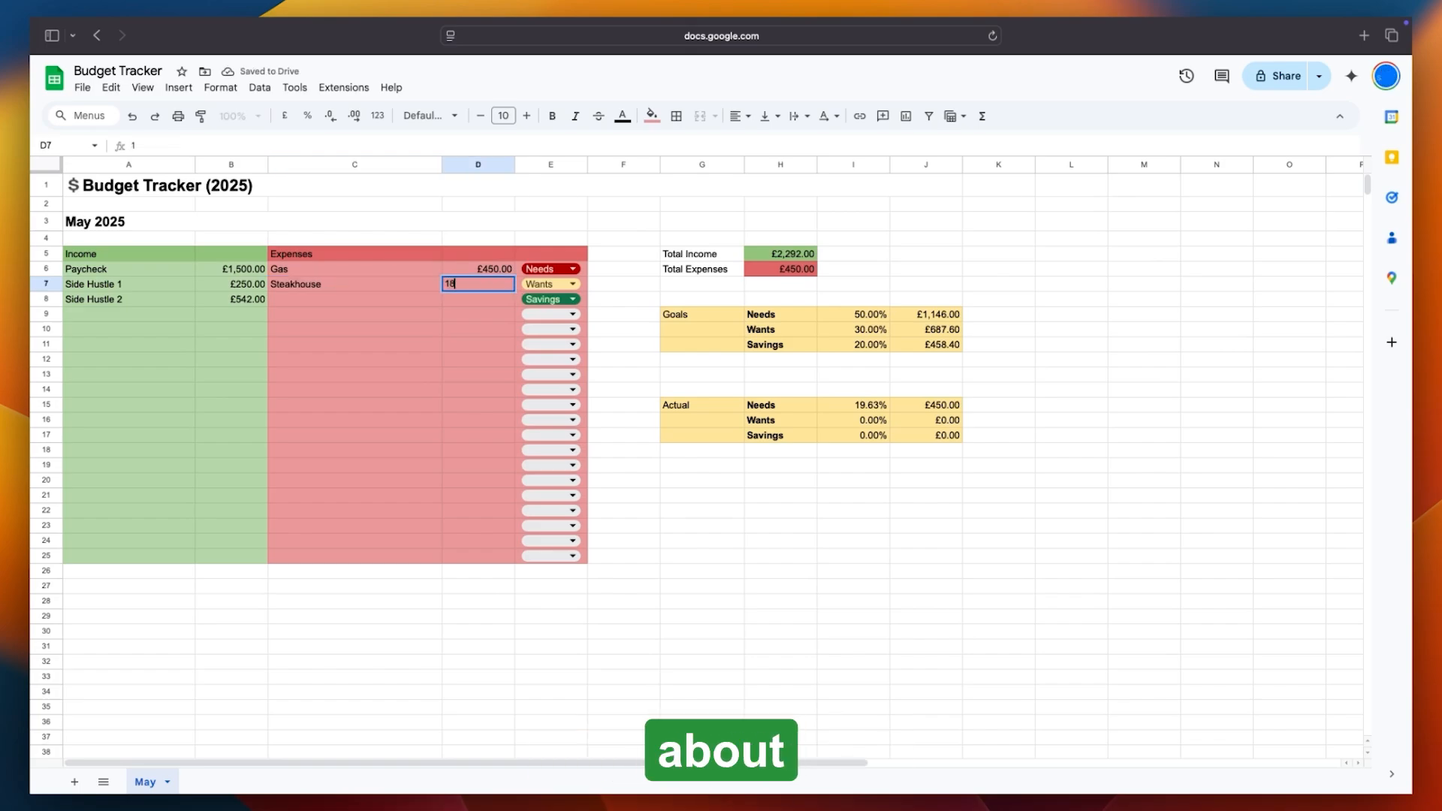
pyautogui.write('0')
pyautogui.press('Return')
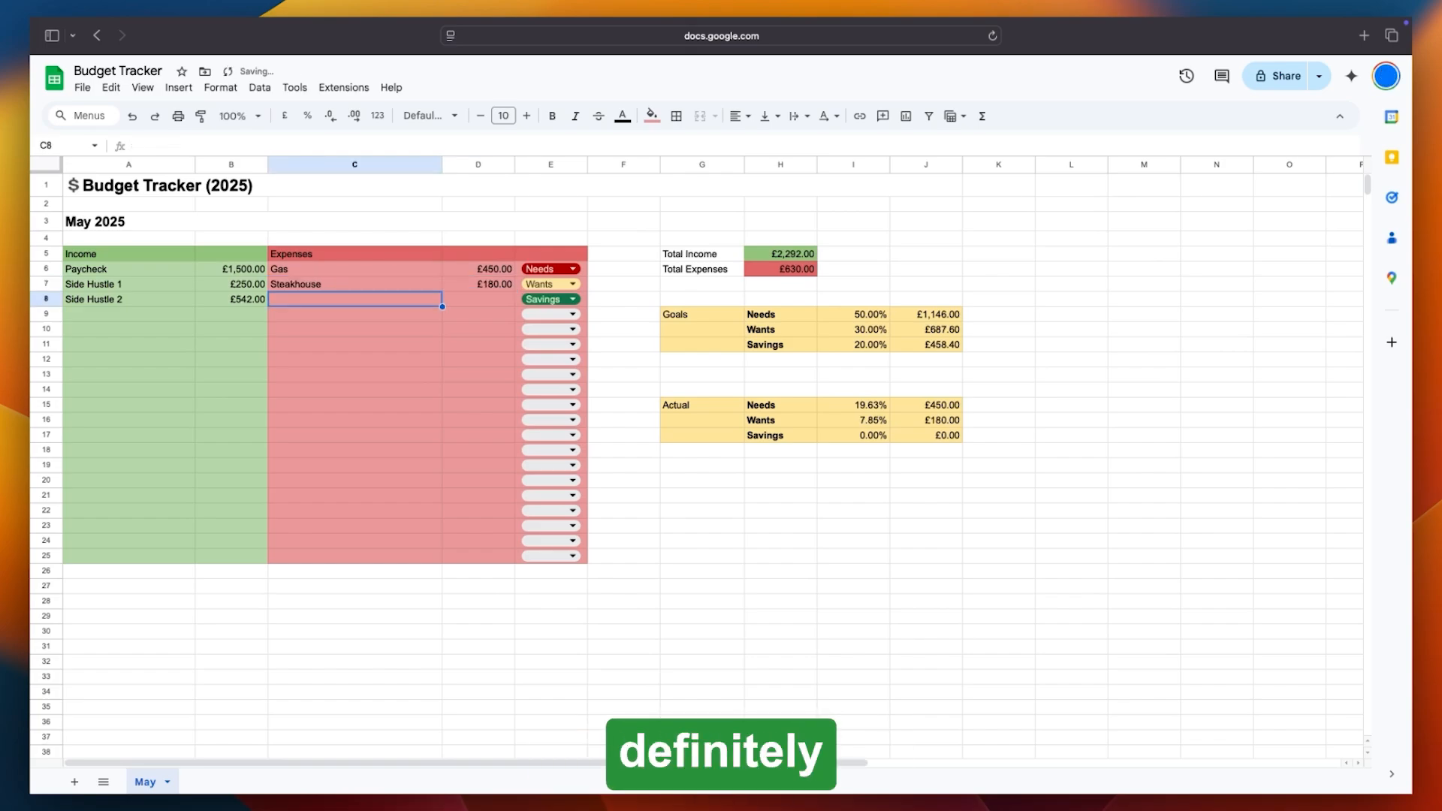
pyautogui.write('Savings')
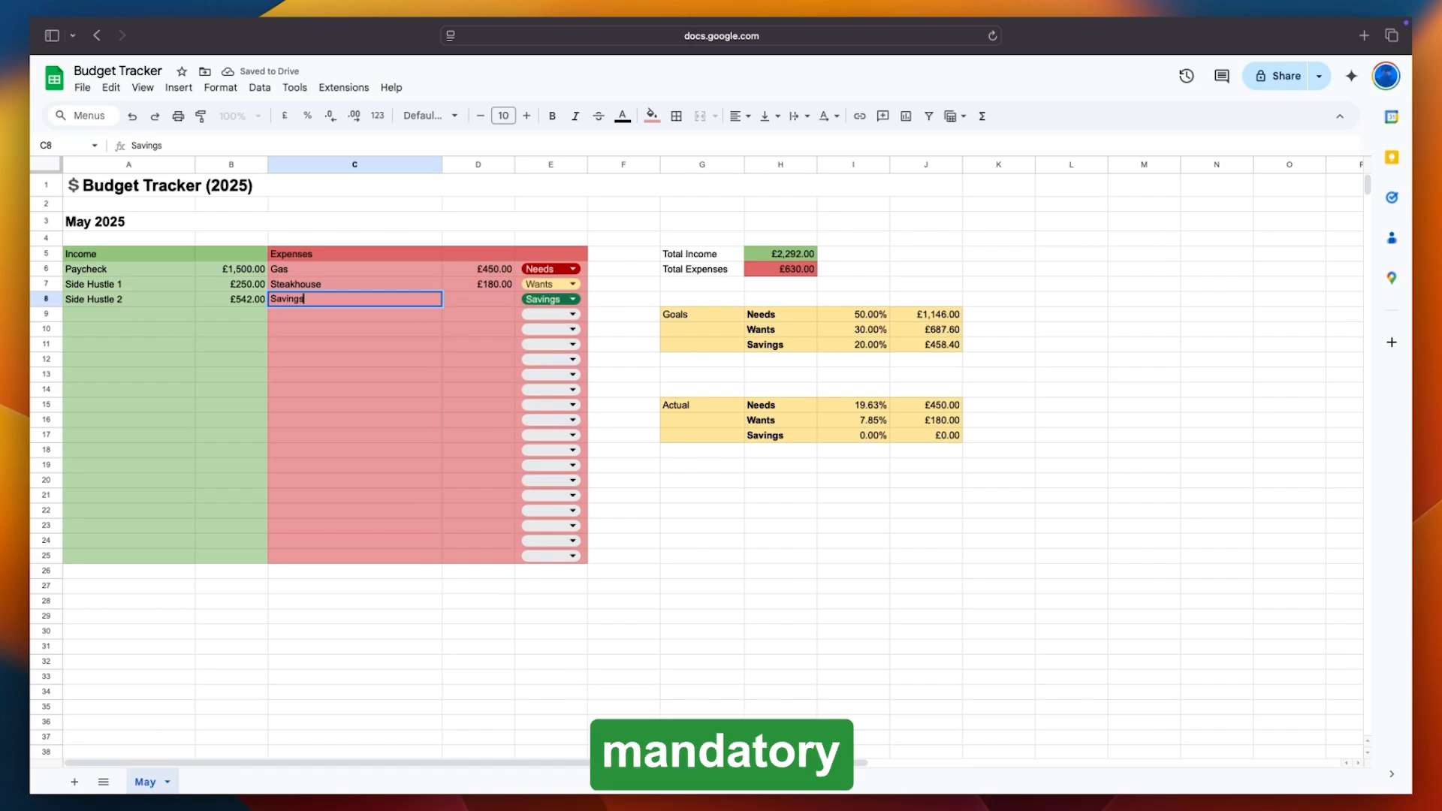
pyautogui.press('Return')
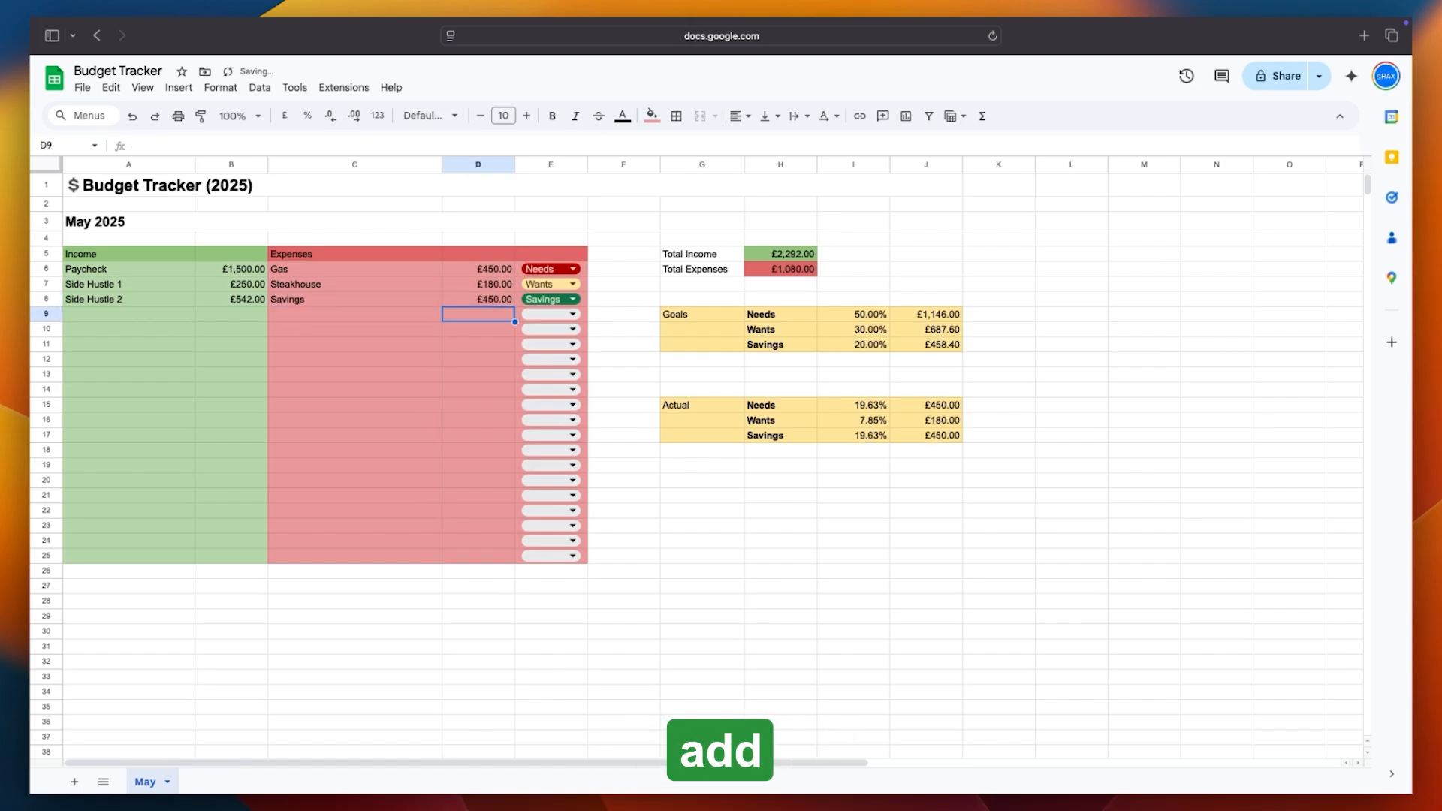
# Add Electricity Bill as an expense in row 9 with an amount of 75 and categorize it as Needs.
pyautogui.click(354, 314)
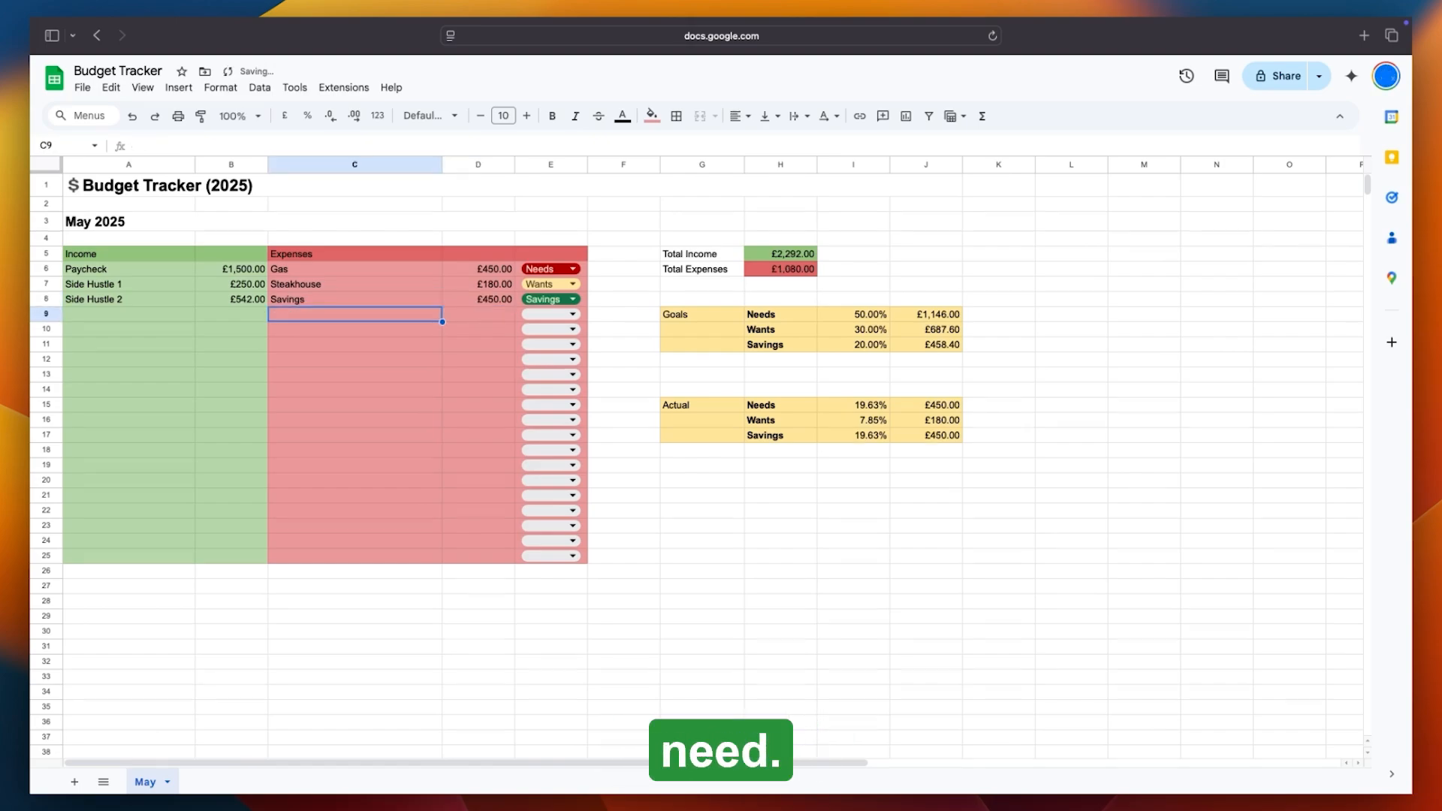
pyautogui.write('Electricity B')
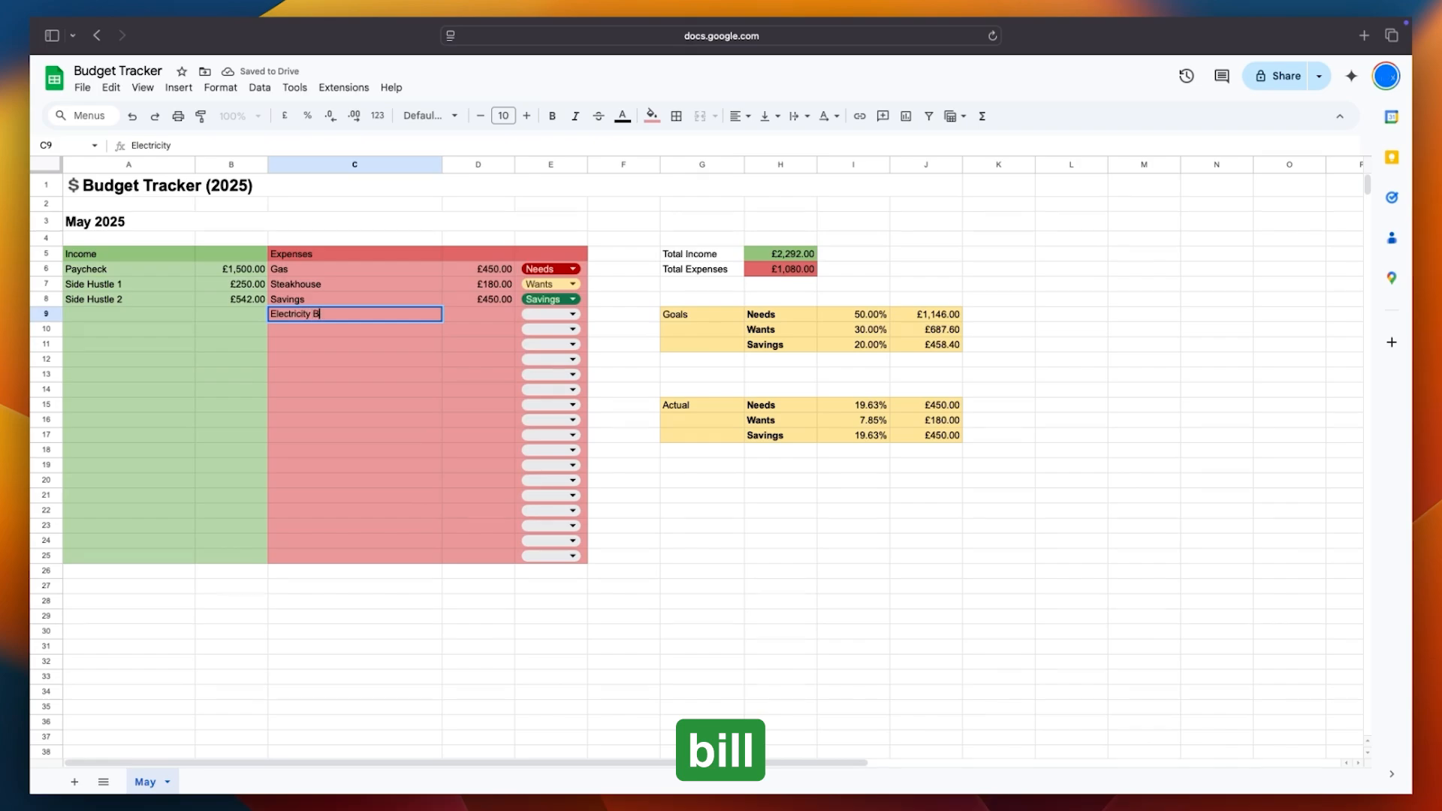
pyautogui.write('ill')
pyautogui.press('Tab')
pyautogui.write('75')
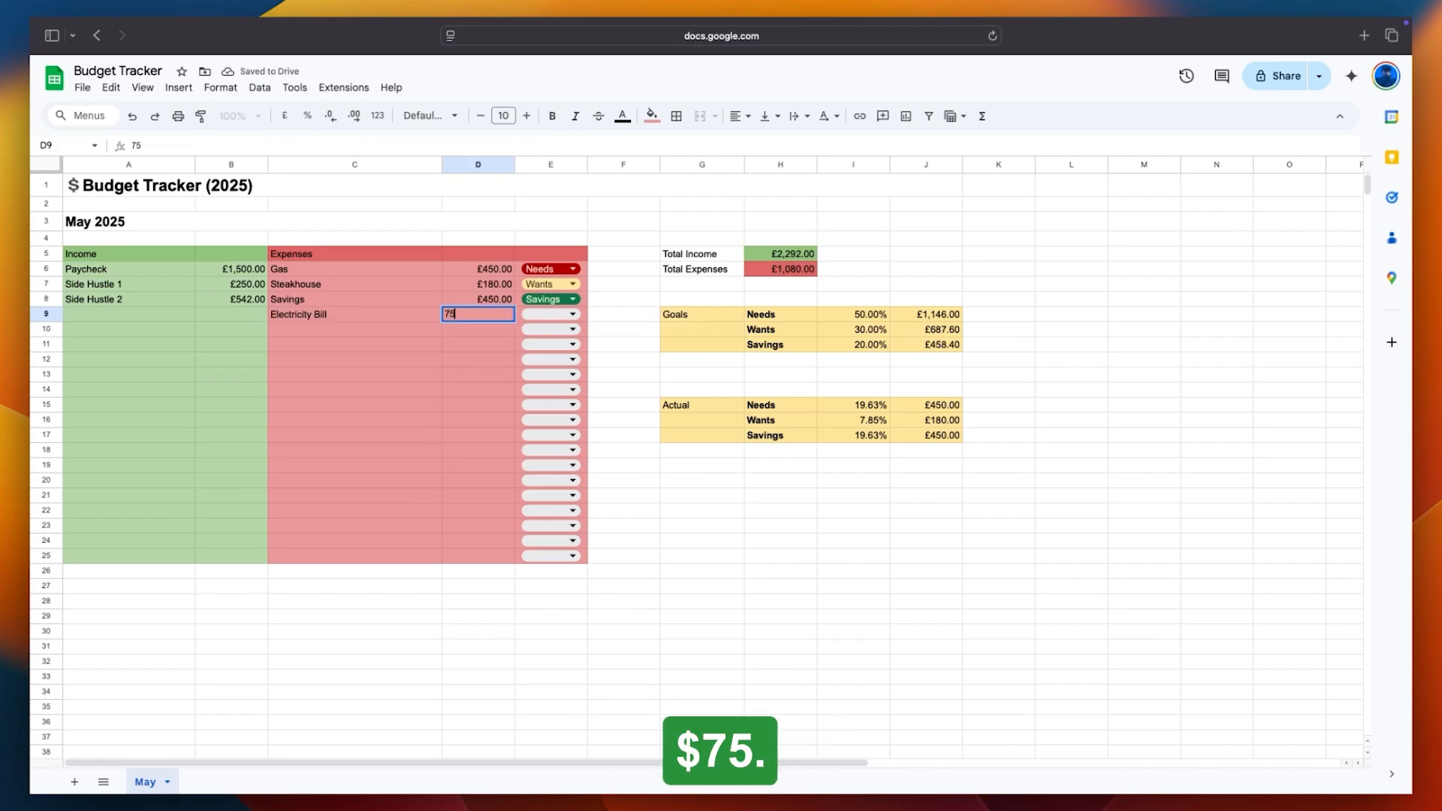
pyautogui.click(561, 319)
pyautogui.click(565, 335)
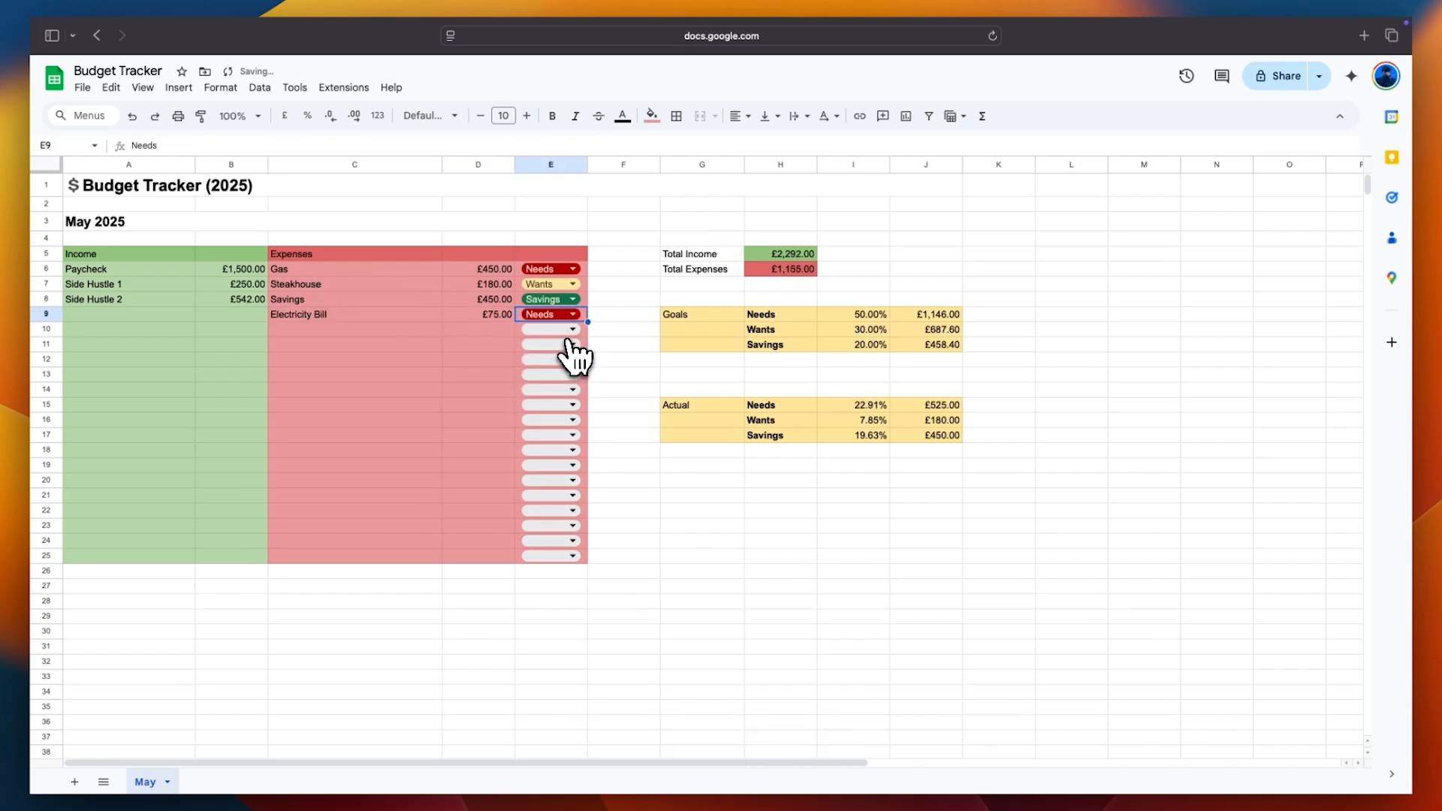
# Review the actual percentages and amounts for needs, wants and savings, and compare savings with its goal amount in J11.
pyautogui.click(870, 405)
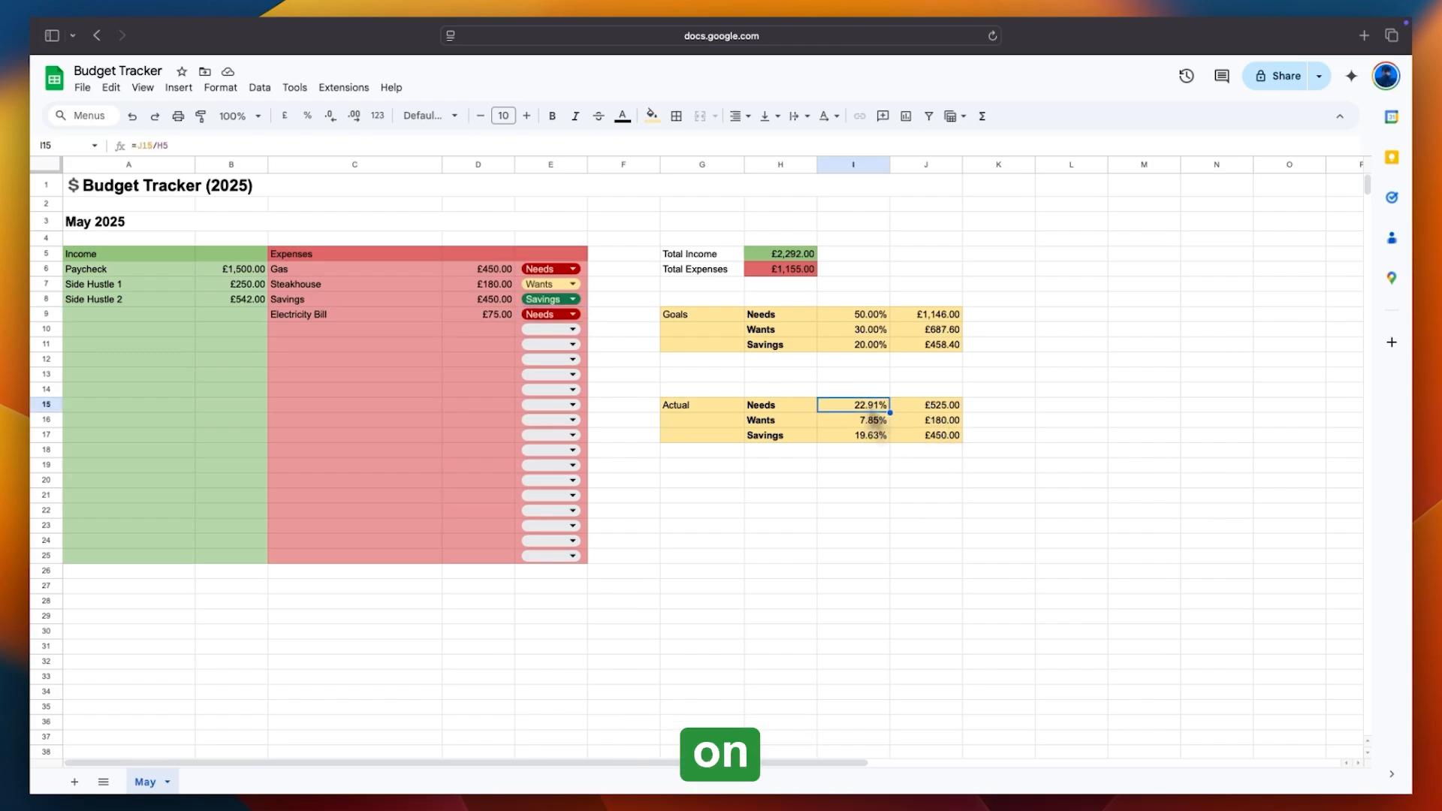
pyautogui.click(938, 407)
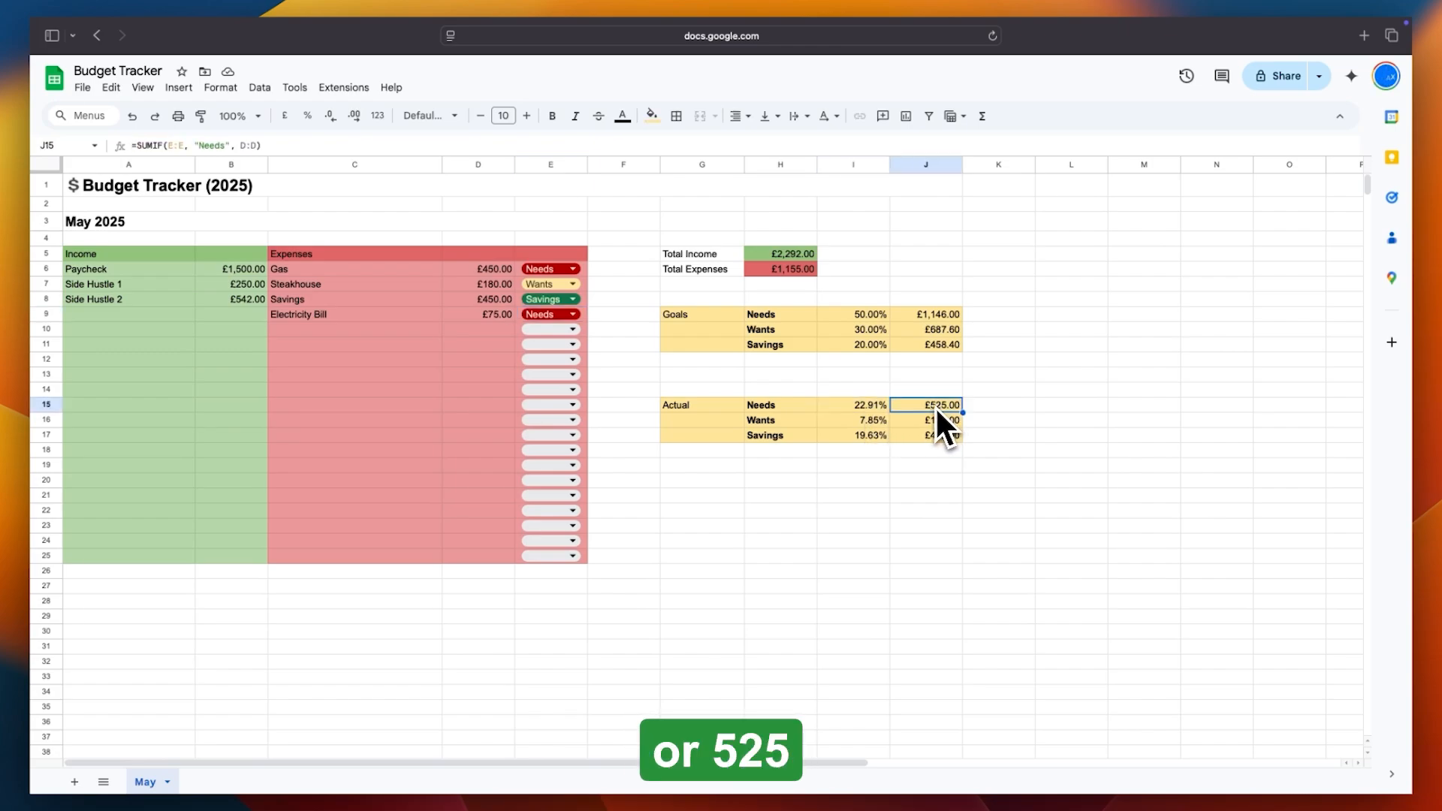
pyautogui.click(883, 422)
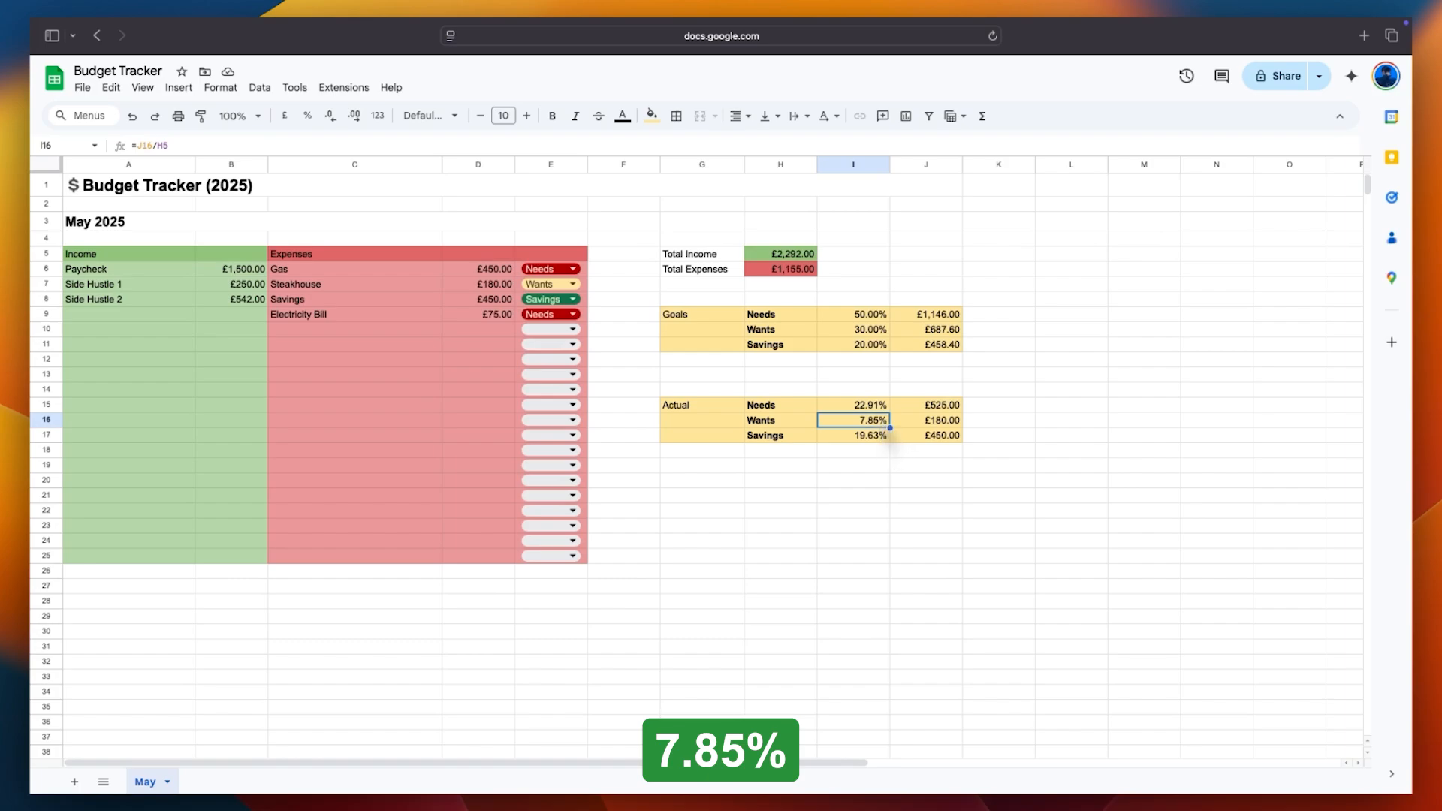
pyautogui.click(917, 422)
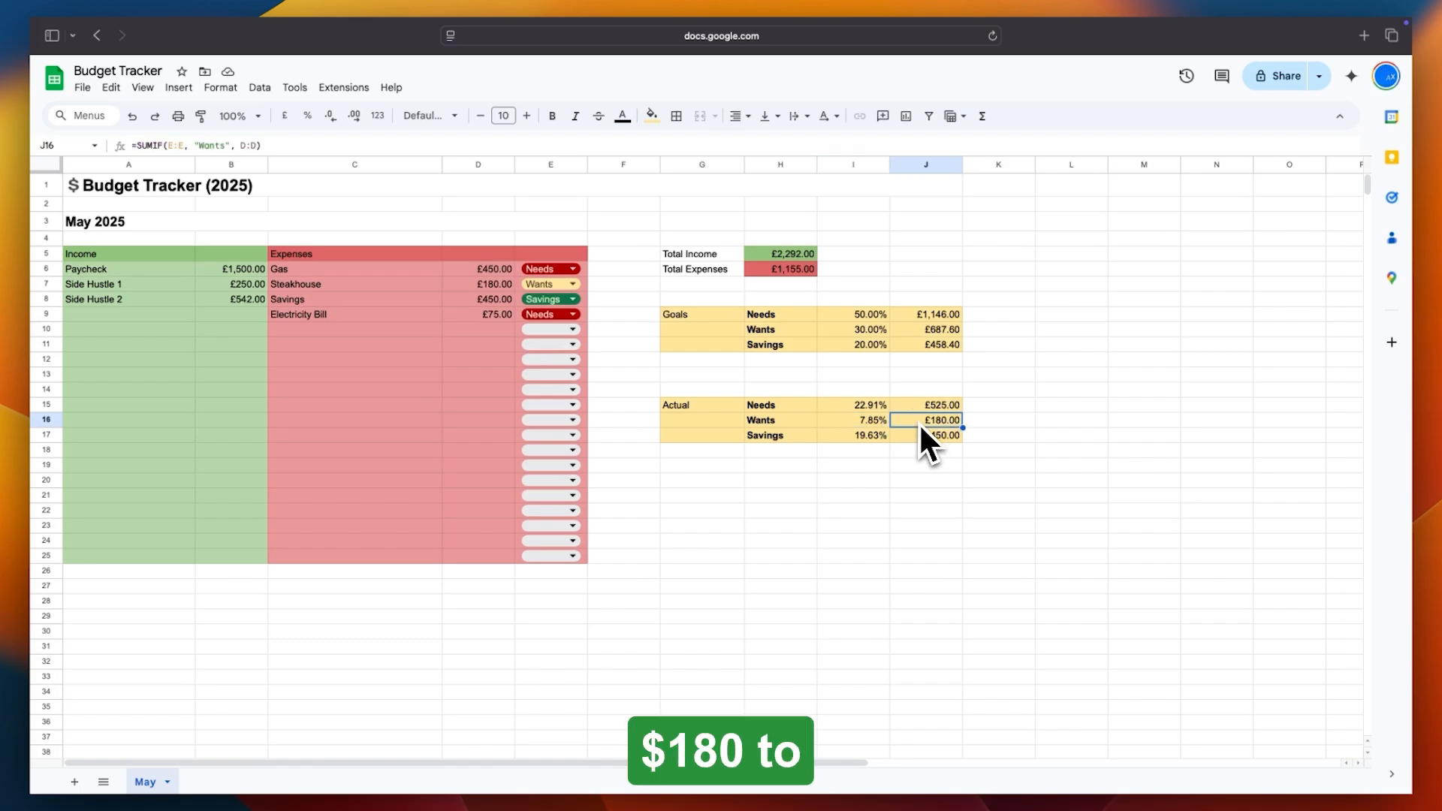
pyautogui.click(858, 437)
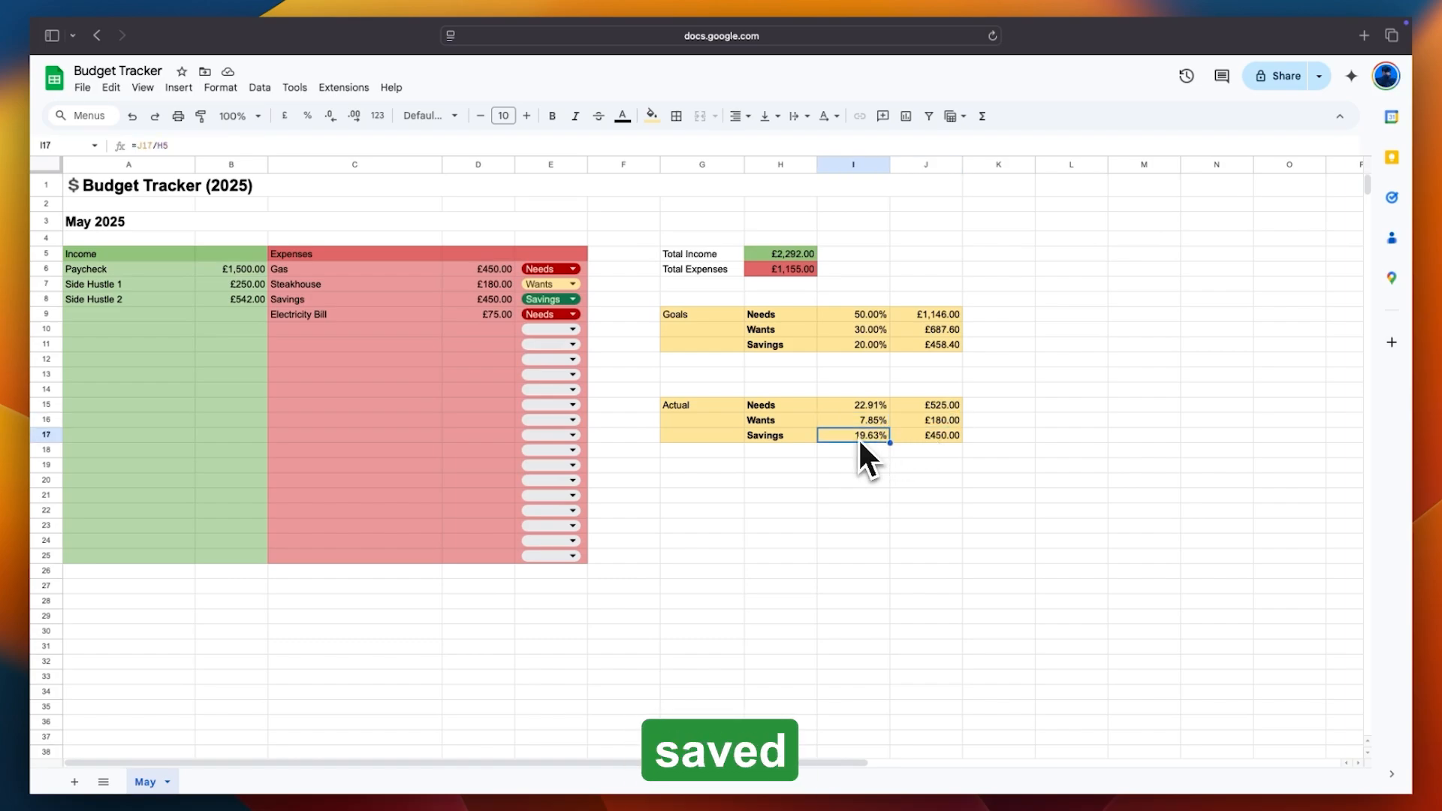
pyautogui.click(931, 419)
pyautogui.click(931, 438)
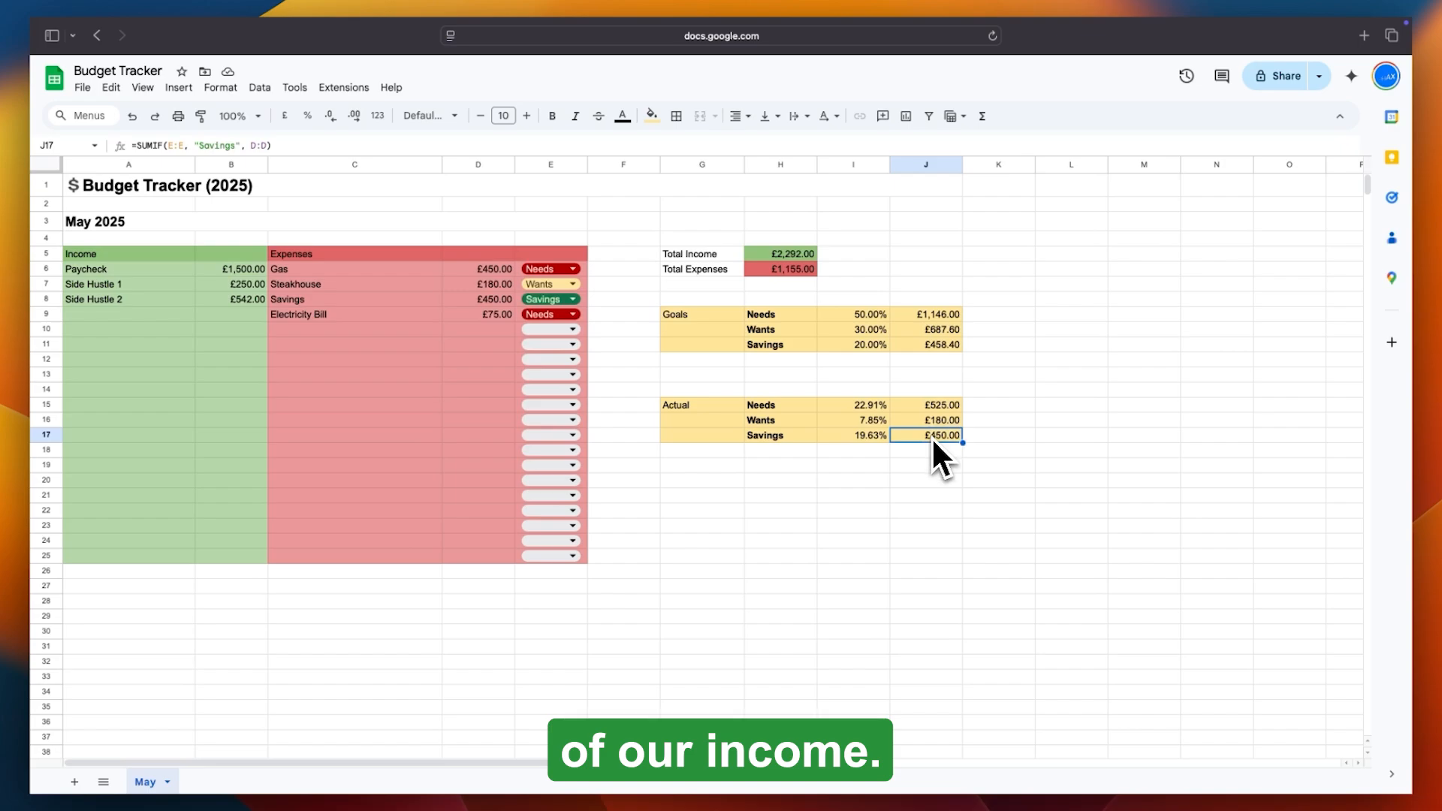
pyautogui.click(939, 347)
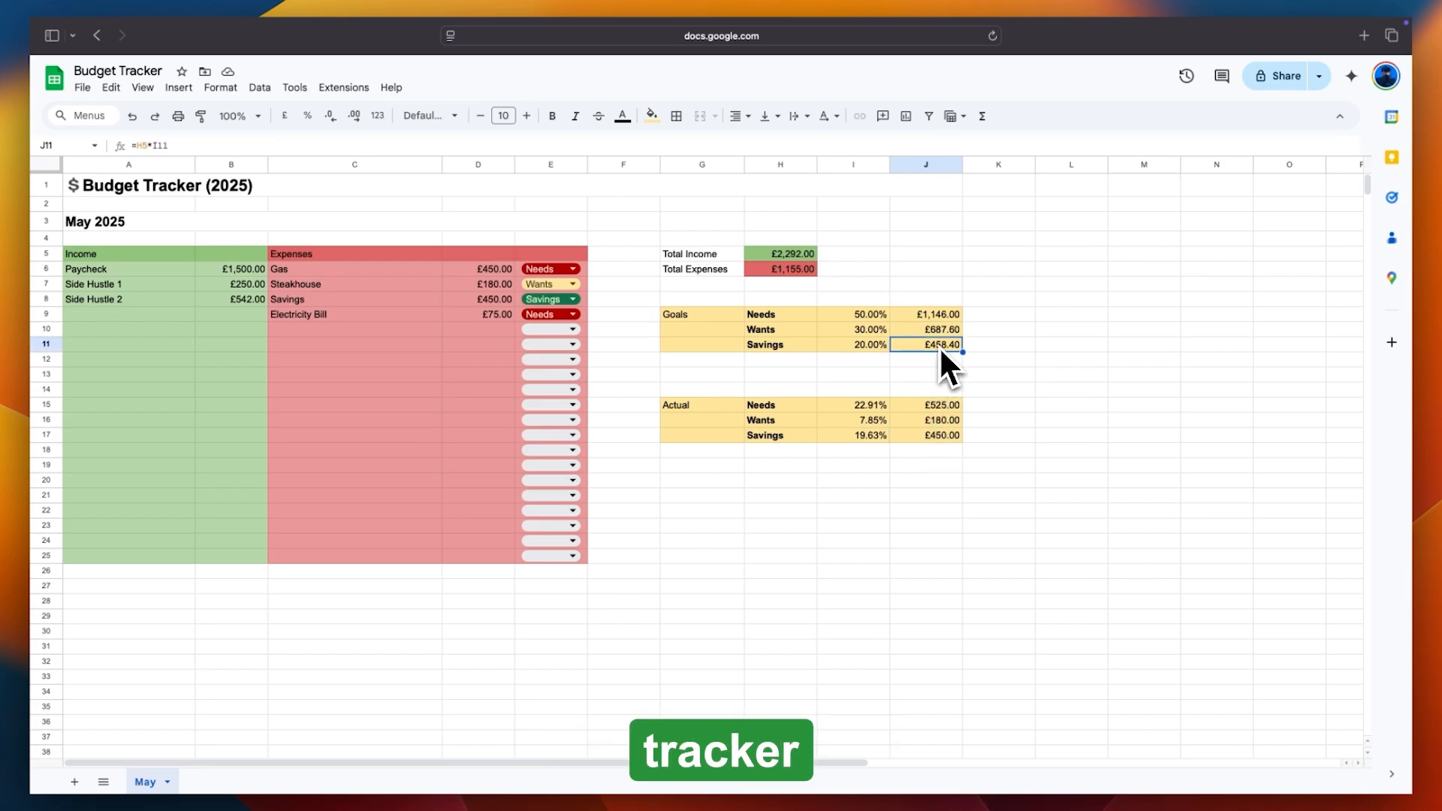